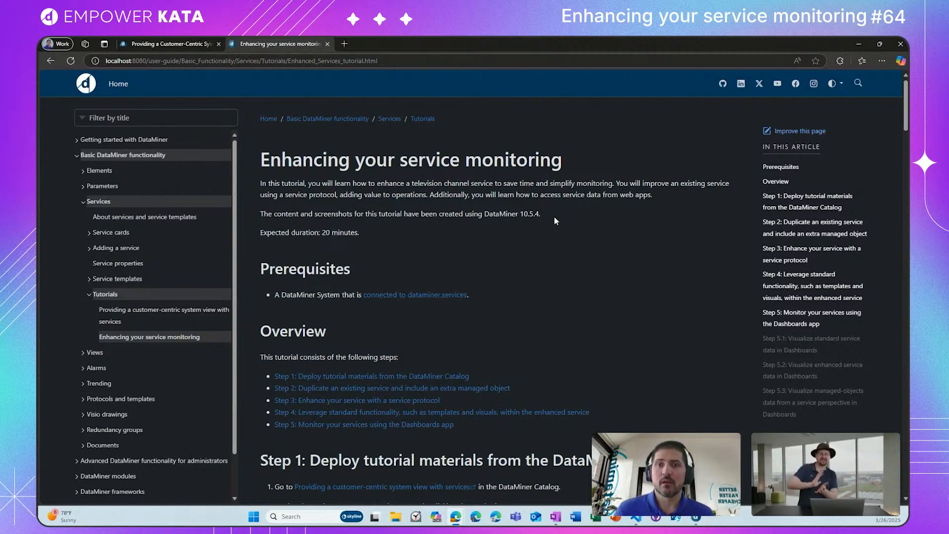
# Step: Review the service monitoring tutorial's prerequisites, overview and Step 1 instructions for deploying the materials from the DataMiner Catalog
pyautogui.scroll(-1, 554, 218)
pyautogui.scroll(-1, 555, 221)
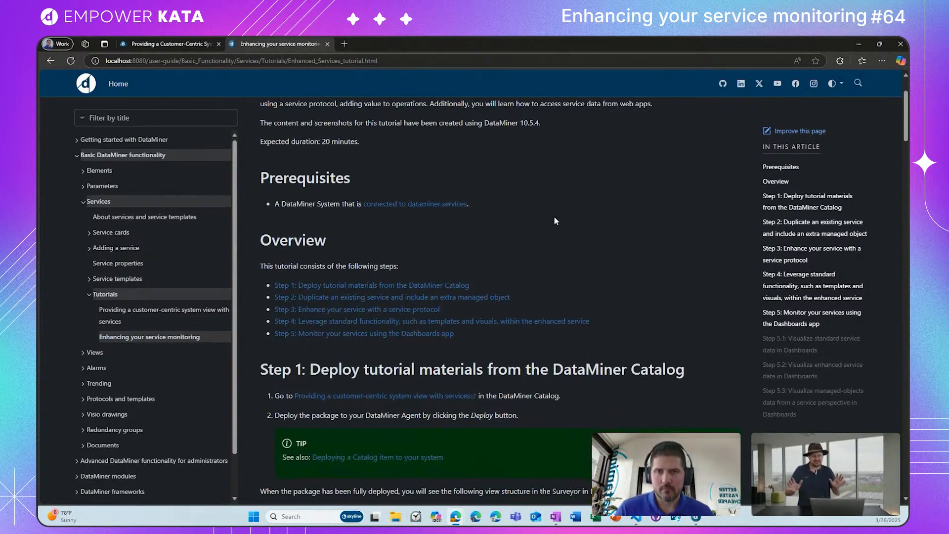
pyautogui.scroll(1, 555, 221)
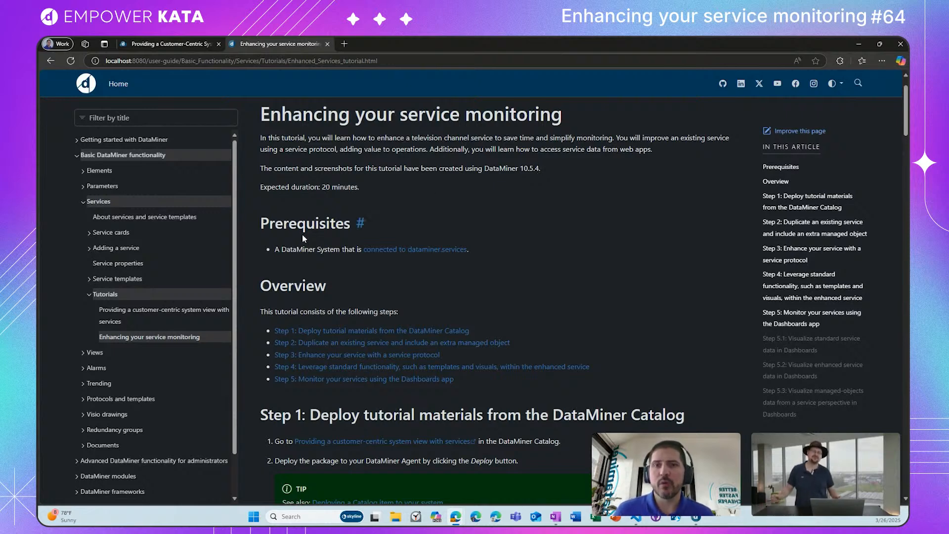
pyautogui.scroll(-1, 303, 235)
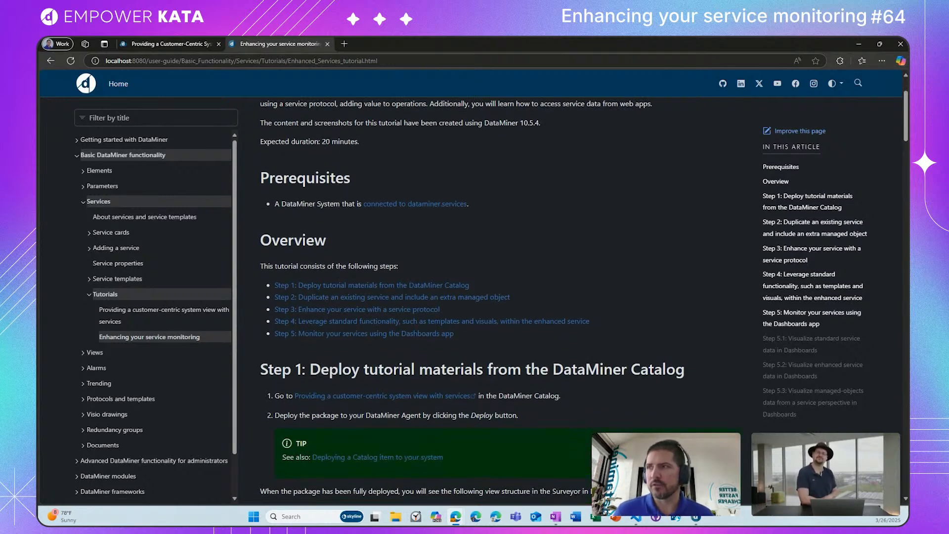
pyautogui.click(696, 516)
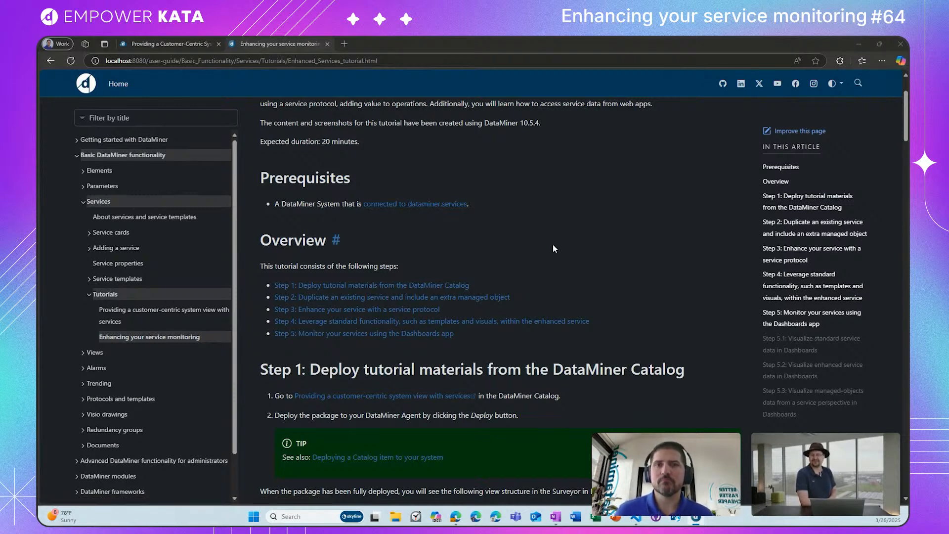
pyautogui.scroll(-3, 553, 245)
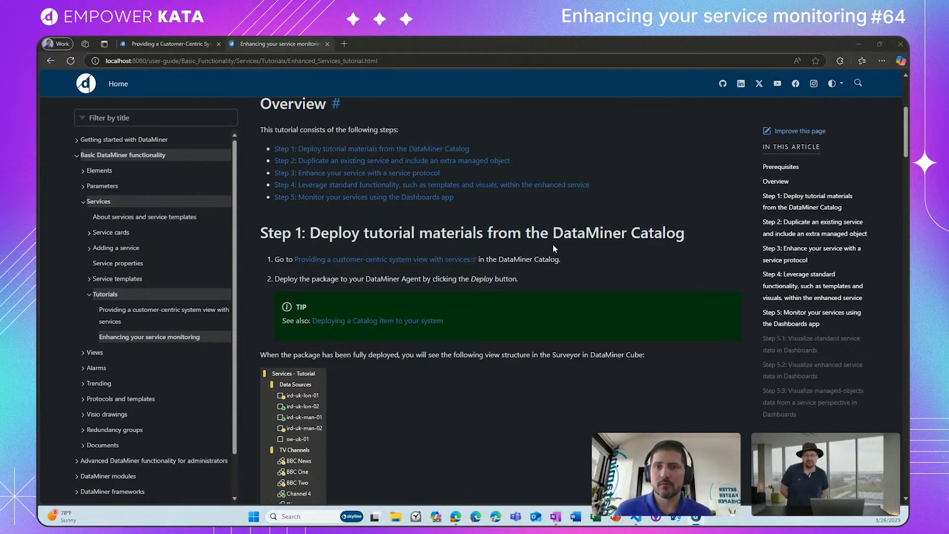
pyautogui.scroll(-1, 553, 244)
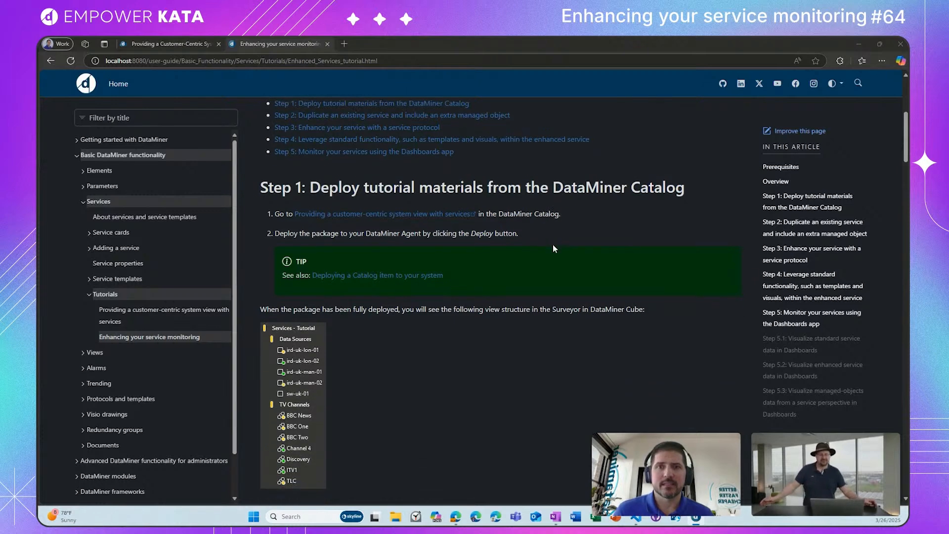
pyautogui.scroll(1, 553, 244)
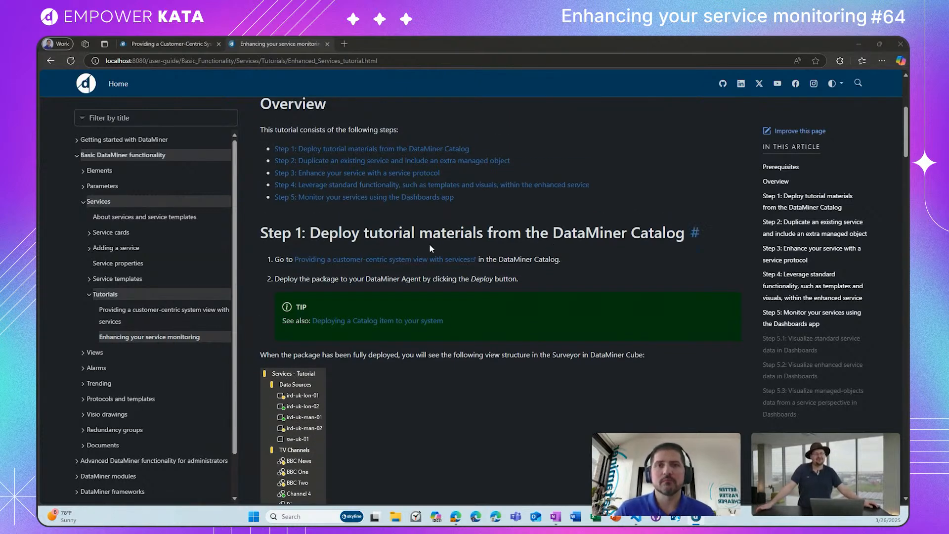
pyautogui.scroll(1, 438, 260)
pyautogui.scroll(-3, 440, 263)
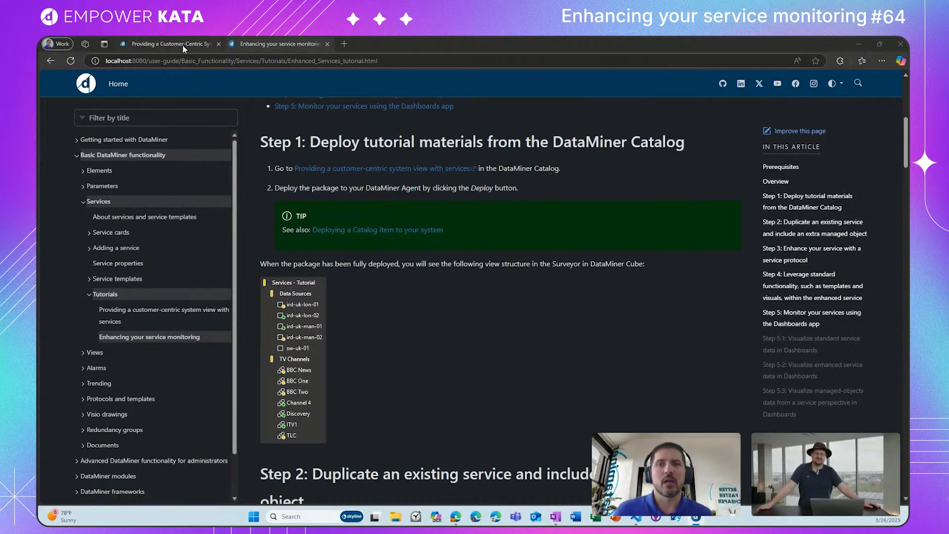
# Step: Bring up the catalog page of the Providing a Customer-Centric System View with Services package and review its description
pyautogui.click(168, 43)
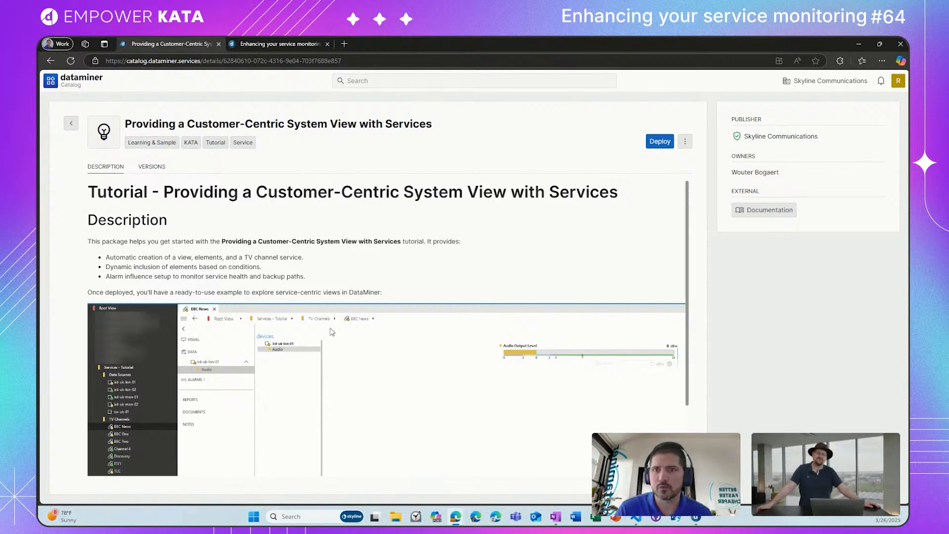
pyautogui.scroll(-2, 410, 256)
pyautogui.scroll(2, 409, 256)
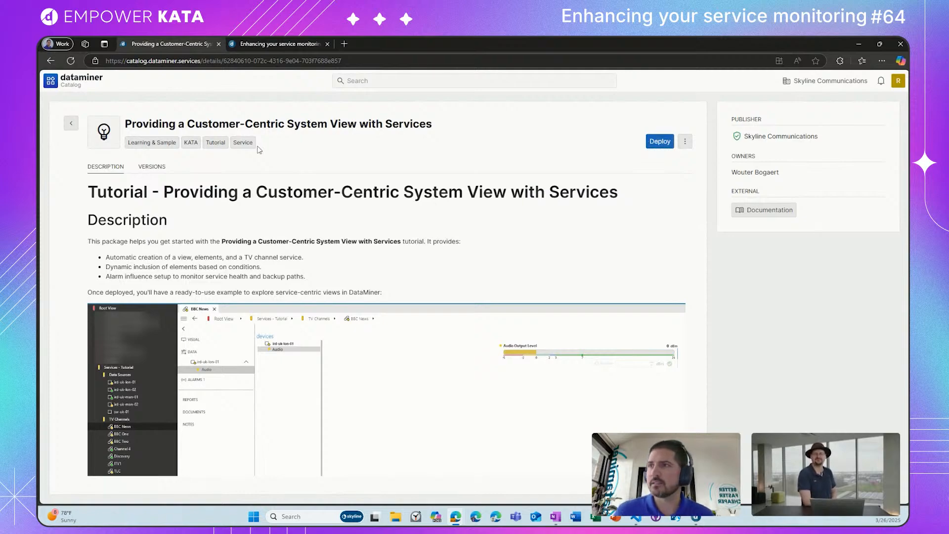
# Step: Switch to DataMiner Cube and inspect the deployed Services - Tutorial view structure in the Surveyor
pyautogui.click(696, 517)
pyautogui.moveTo(531, 156); pyautogui.dragTo(514, 37)
pyautogui.click(80, 75)
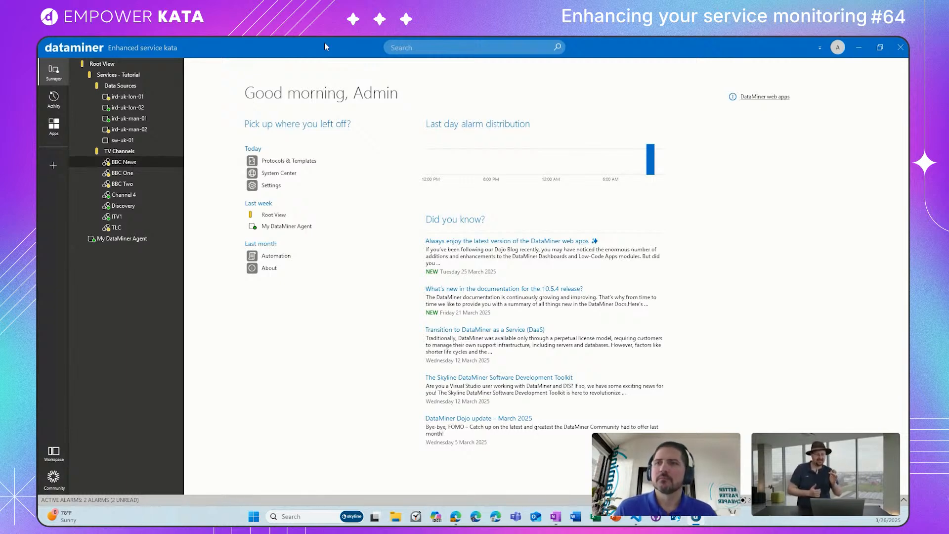
# Step: Return to the tutorial page in the browser and read Step 2 on duplicating an existing service
pyautogui.click(861, 52)
pyautogui.click(296, 45)
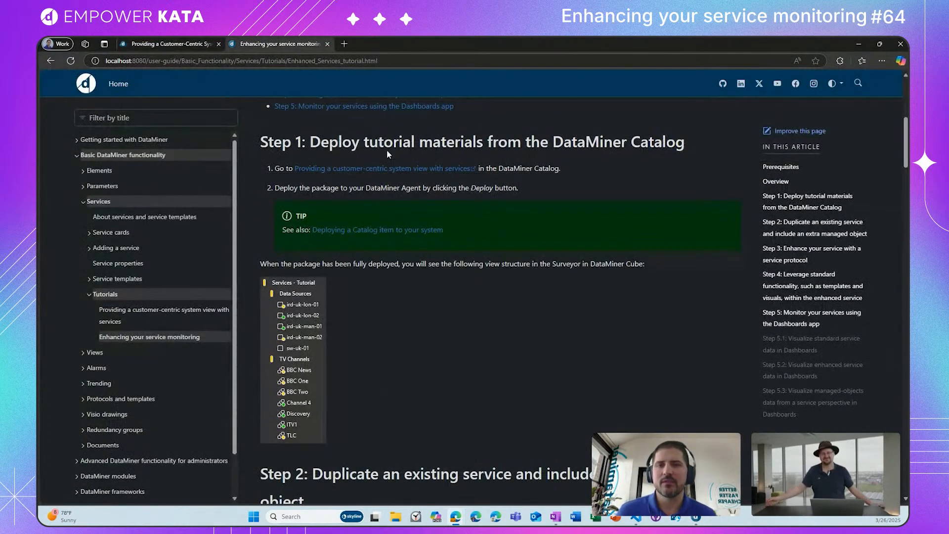
pyautogui.scroll(-2, 366, 349)
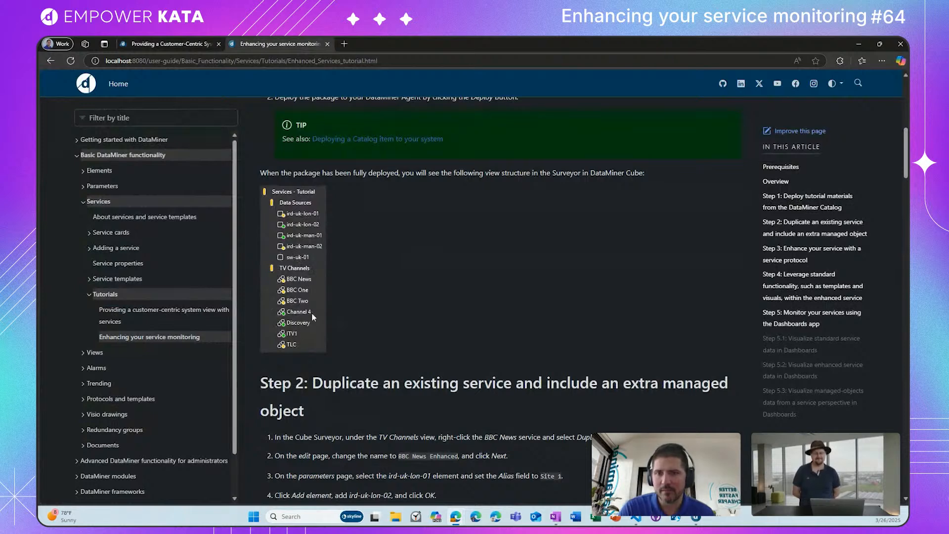
pyautogui.scroll(-5, 423, 324)
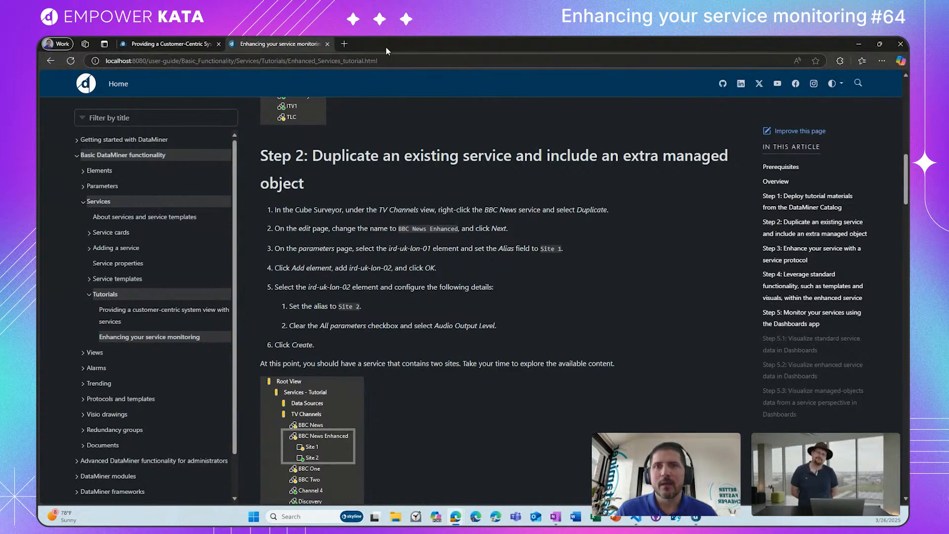
# Step: Switch back to DataMiner Cube and start a duplicate of the BBC News service, naming it BBC News enhanced
pyautogui.moveTo(386, 48); pyautogui.dragTo(907, 297)
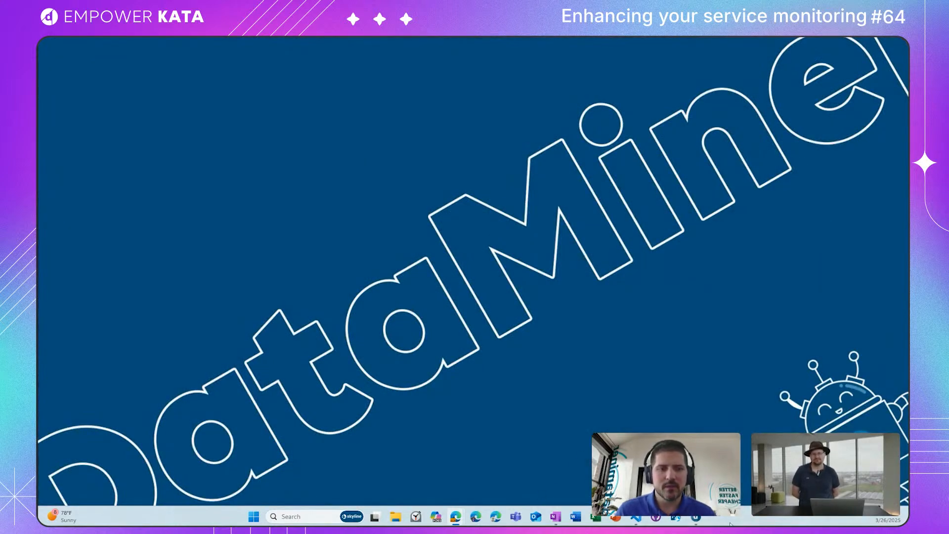
pyautogui.click(697, 517)
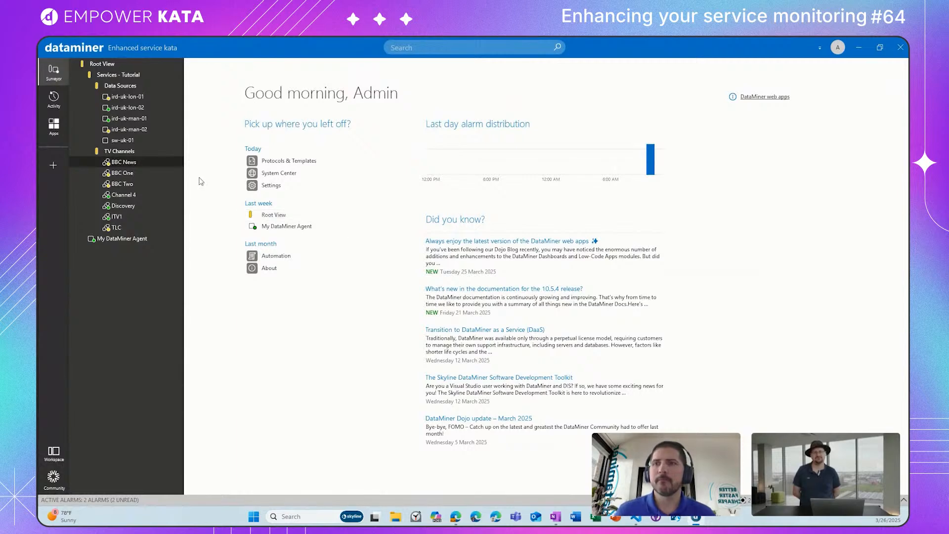
pyautogui.click(96, 162)
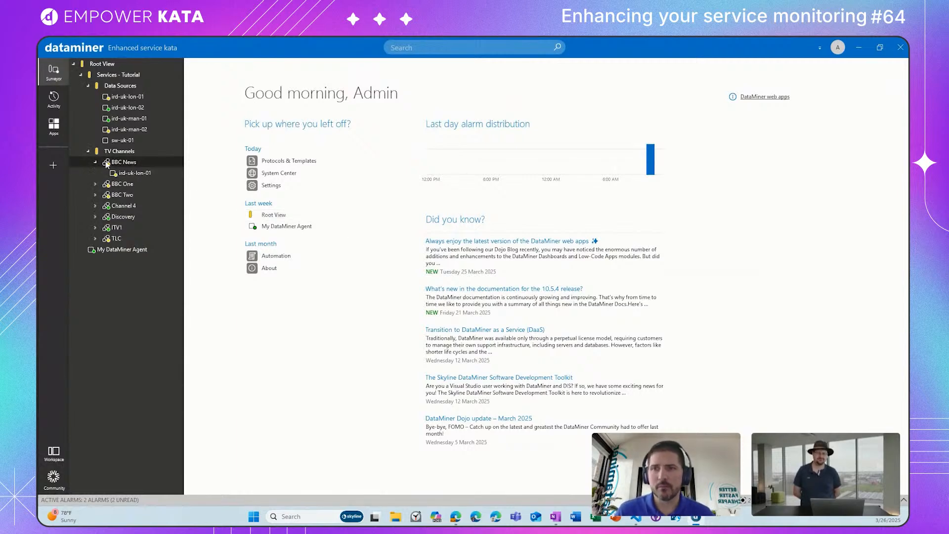
pyautogui.rightClick(122, 164)
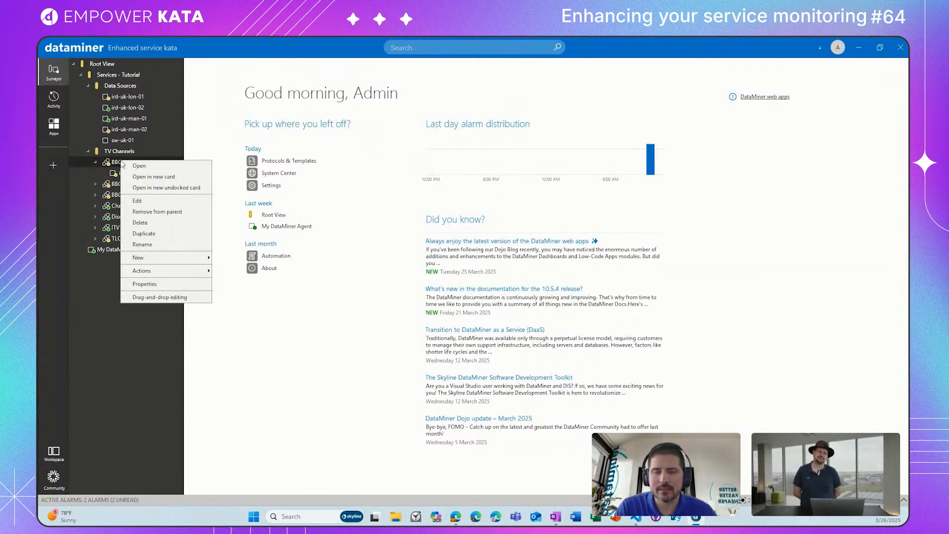
pyautogui.click(229, 108)
pyautogui.rightClick(139, 158)
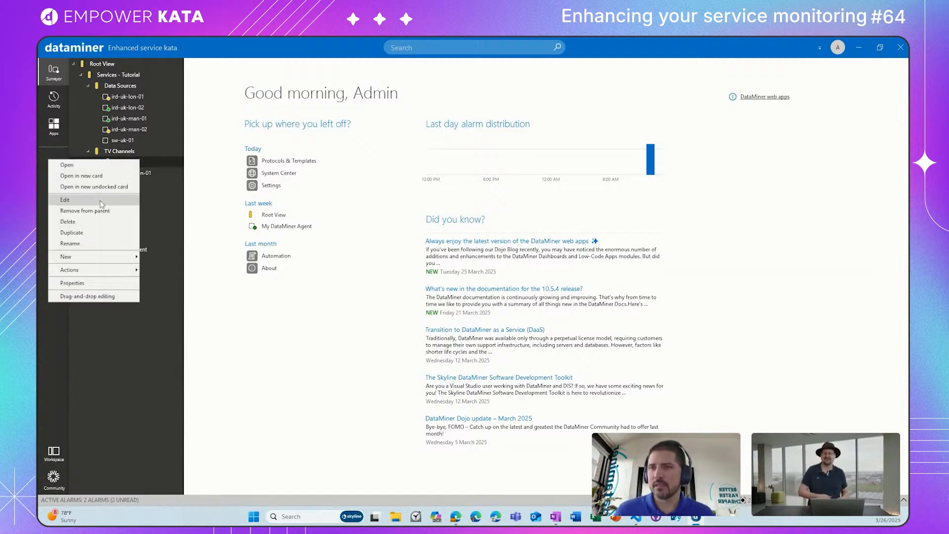
pyautogui.click(90, 232)
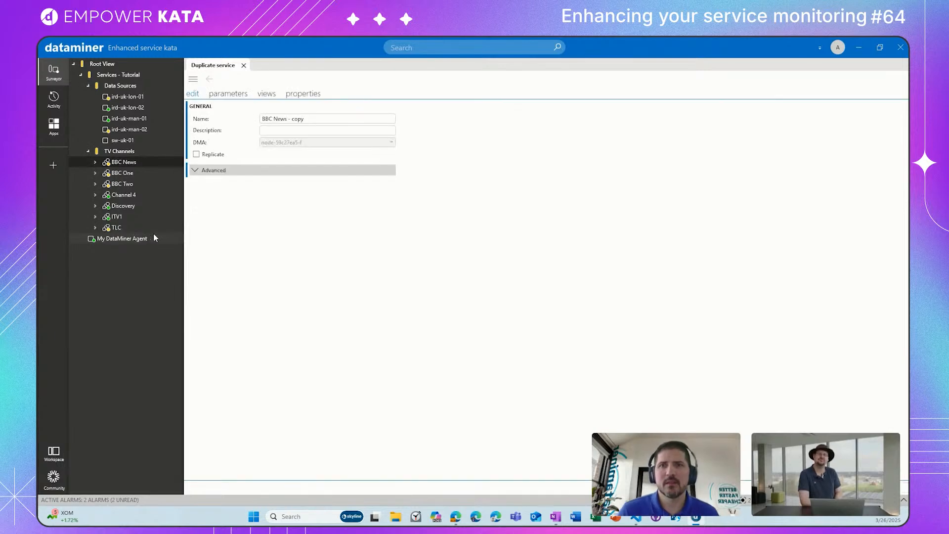
pyautogui.moveTo(304, 120); pyautogui.dragTo(289, 123)
pyautogui.write('en')
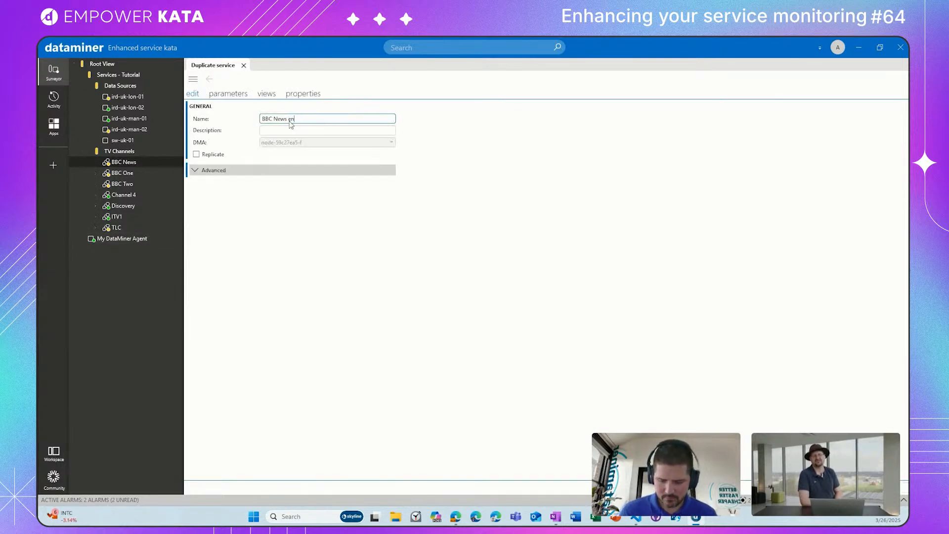
pyautogui.write('hanced')
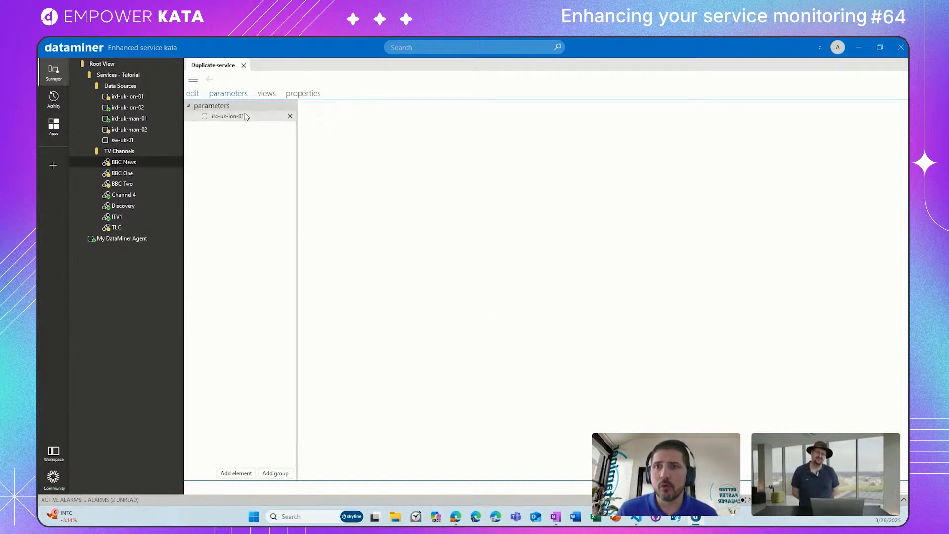
# Step: Set the alias of the ird-uk-lon-01 element in the duplicated service to Site 1
pyautogui.click(252, 116)
pyautogui.click(346, 124)
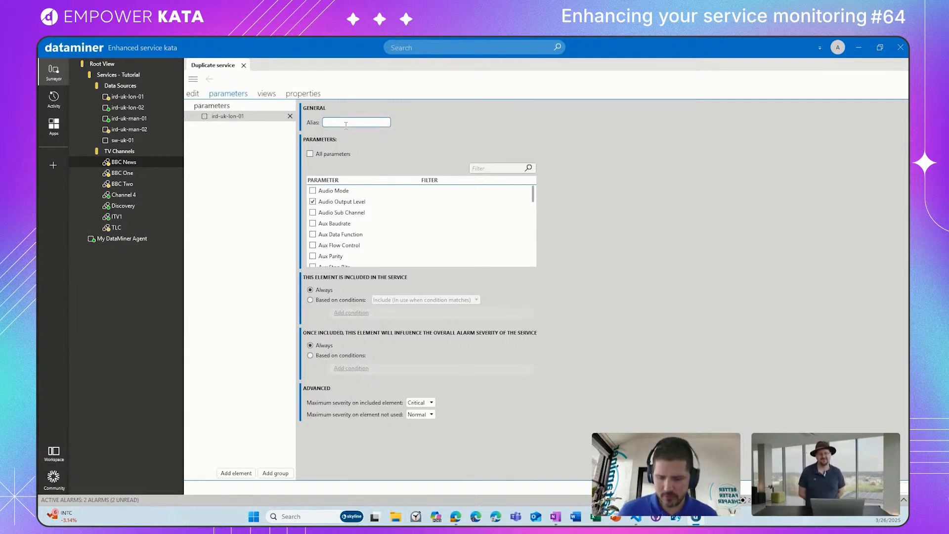
pyautogui.write('Site')
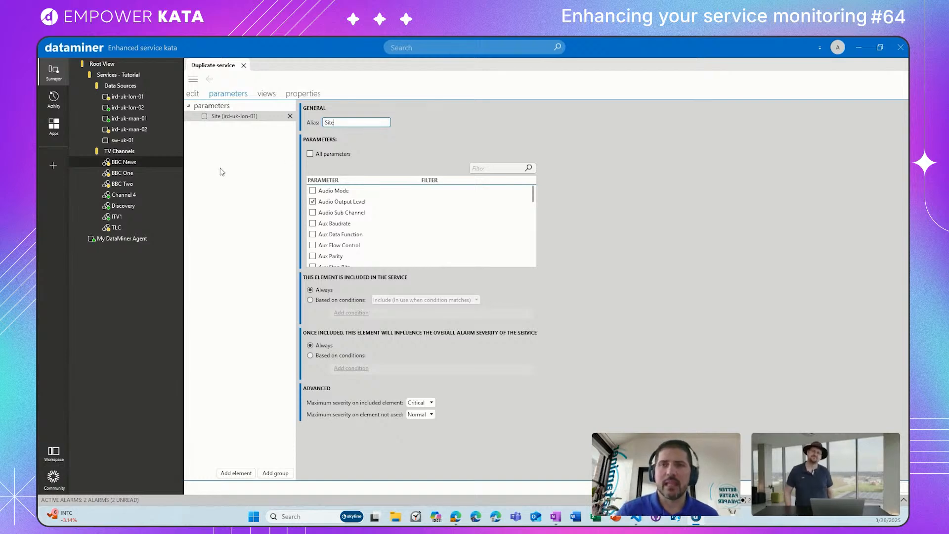
pyautogui.write(' 1')
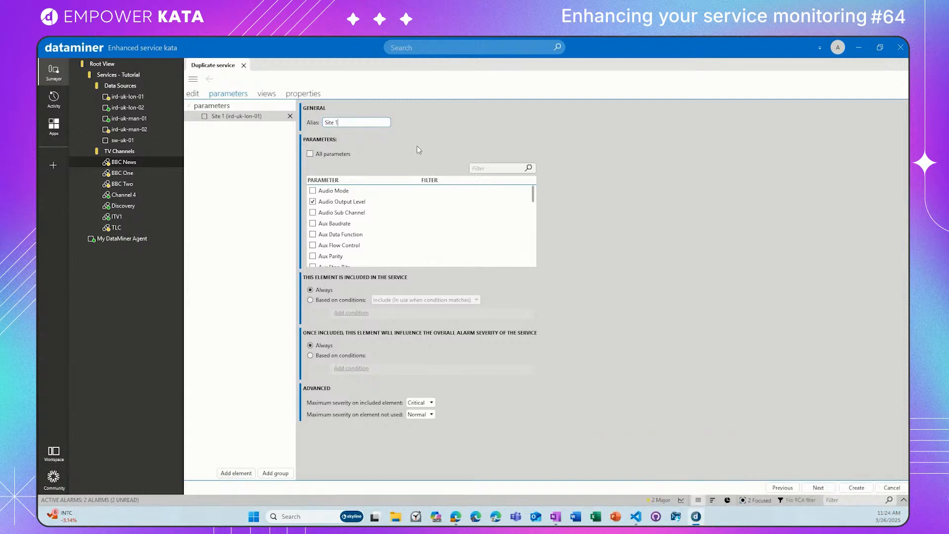
# Step: Add the ird-uk-lon-02 element to the BBC News enhanced service
pyautogui.click(233, 474)
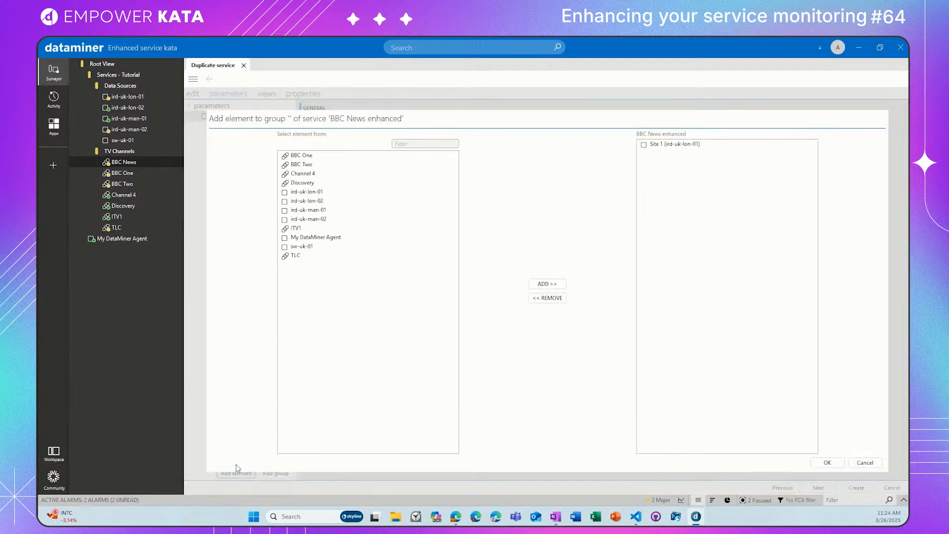
pyautogui.click(332, 202)
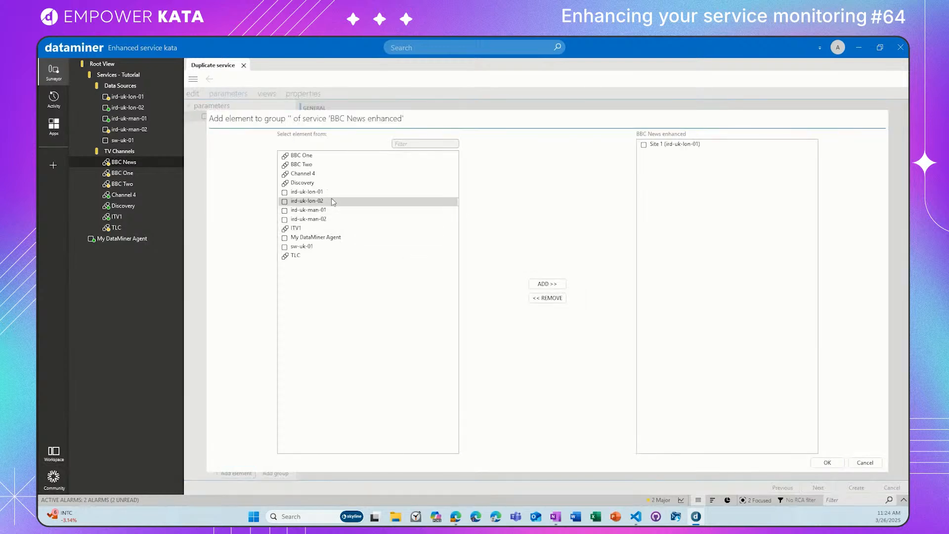
pyautogui.click(546, 284)
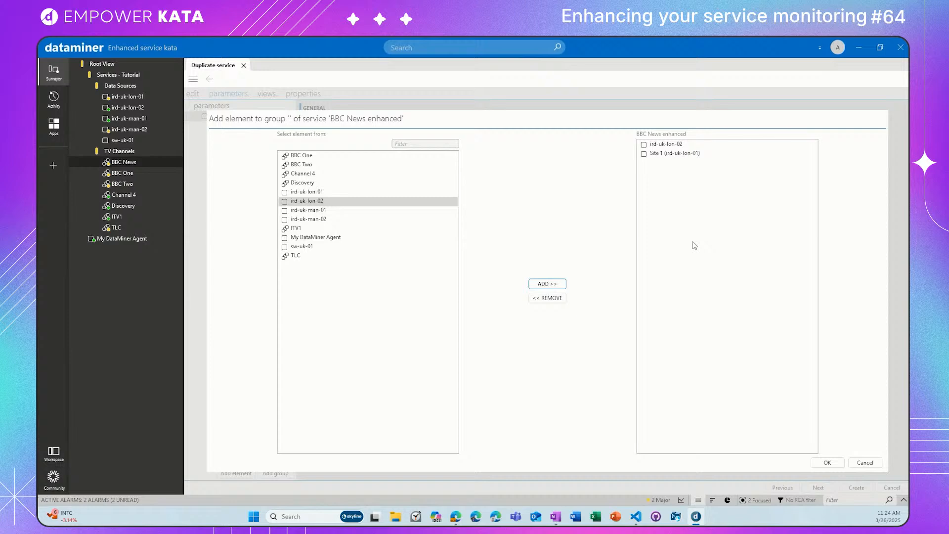
pyautogui.click(835, 464)
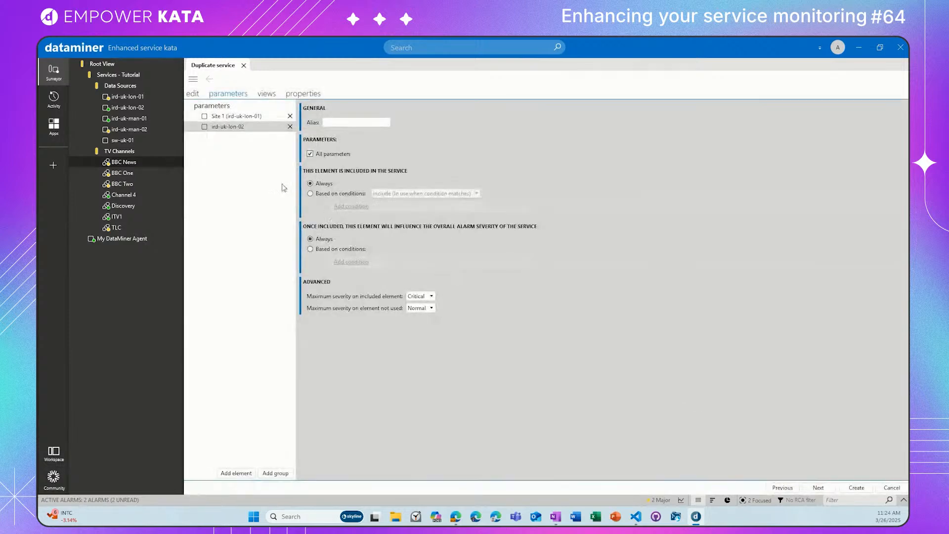
# Step: Give the ird-uk-lon-02 element the alias Site 2 and include only its Audio Output Level parameter instead of all parameters
pyautogui.click(342, 122)
pyautogui.write('Site 2')
pyautogui.click(311, 154)
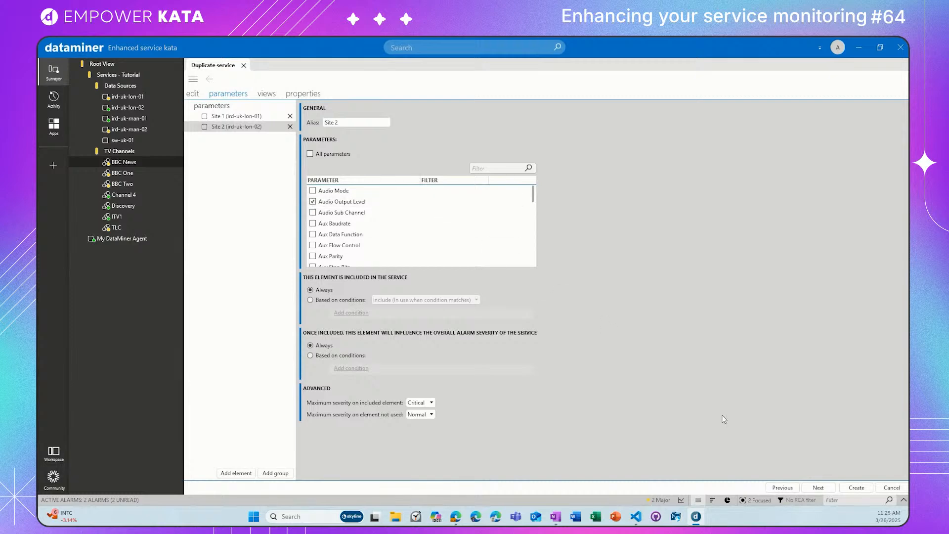
# Step: Accept the preset view and property settings and create the BBC News enhanced service
pyautogui.click(812, 487)
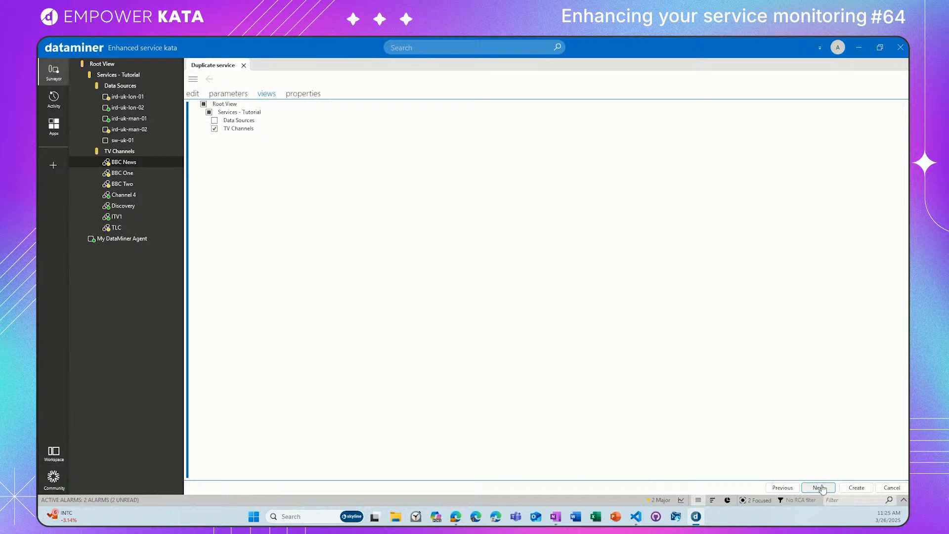
pyautogui.click(821, 486)
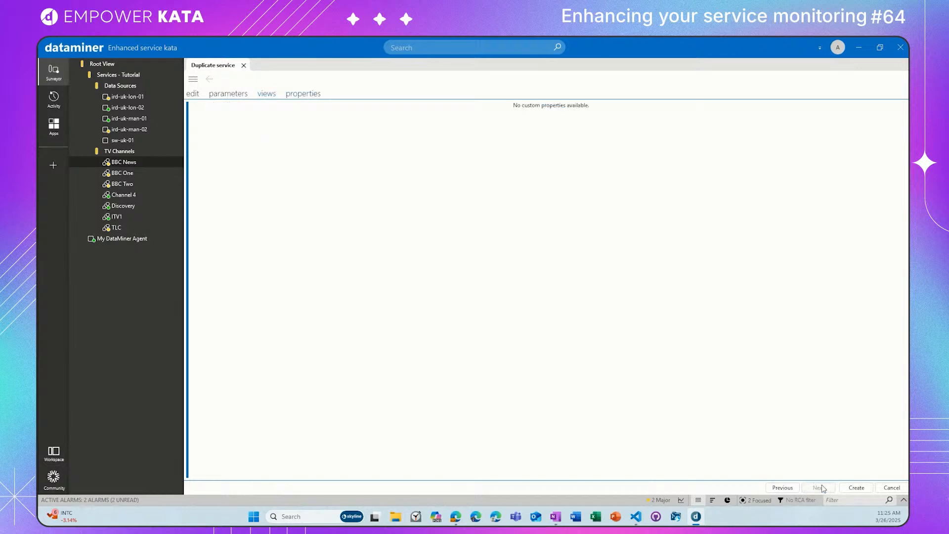
pyautogui.click(856, 488)
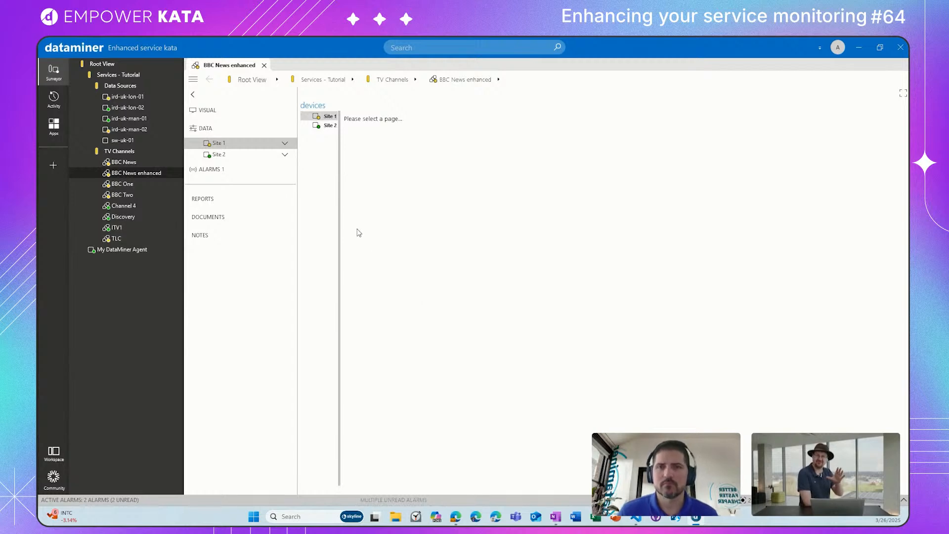
# Step: Expand Site 1 and Site 2 of the BBC News enhanced service and view the Audio page of Site 1
pyautogui.moveTo(340, 212); pyautogui.dragTo(357, 211)
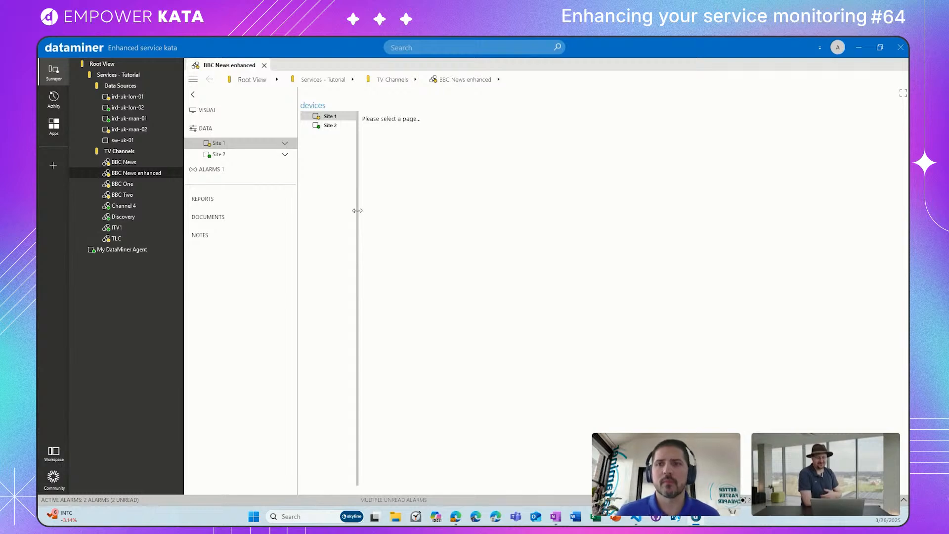
pyautogui.click(285, 143)
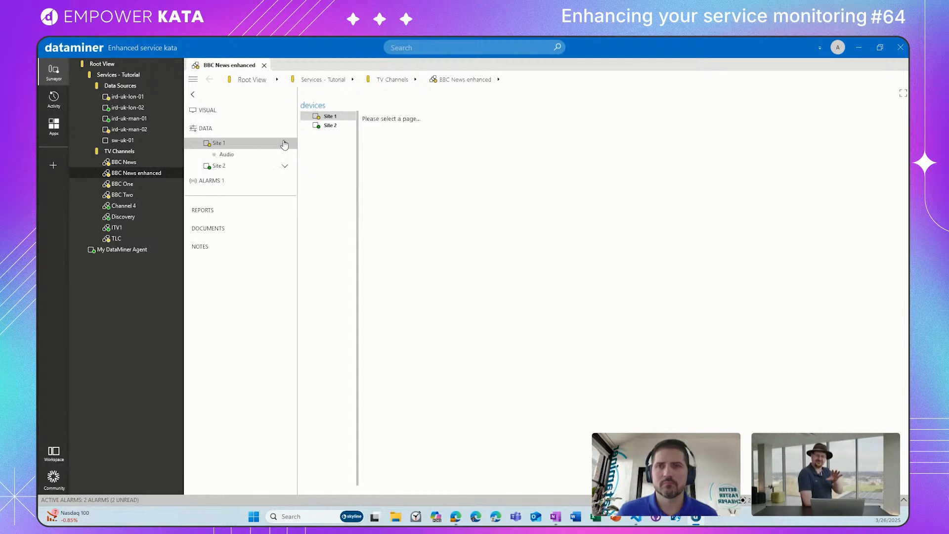
pyautogui.click(285, 165)
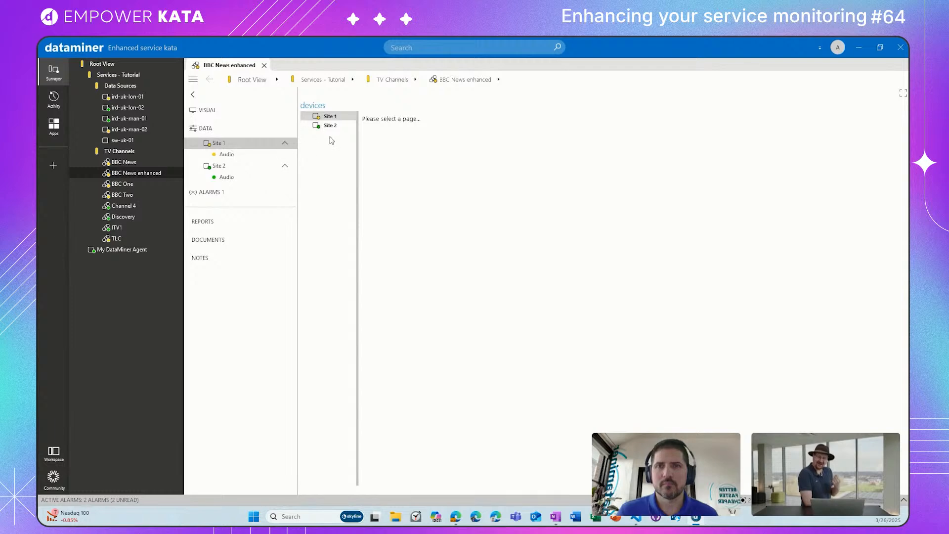
pyautogui.click(305, 116)
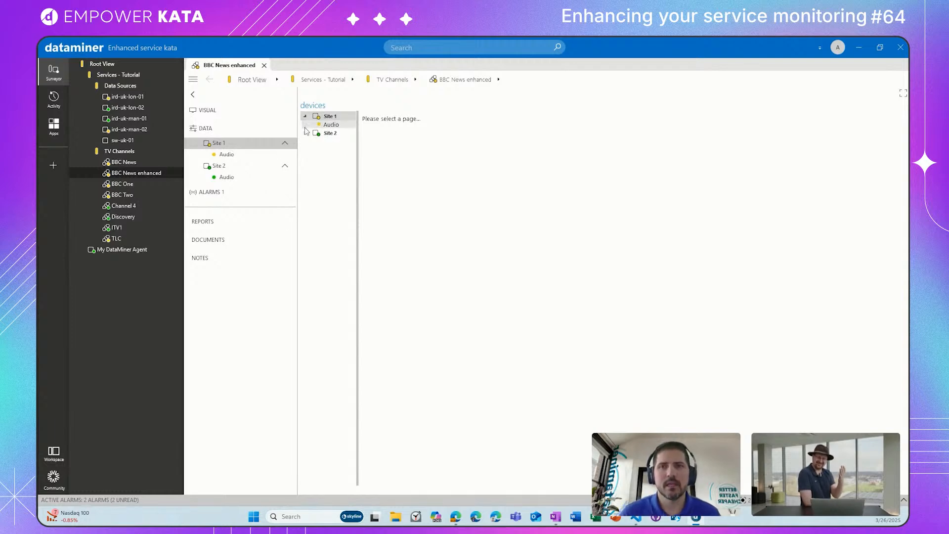
pyautogui.click(305, 134)
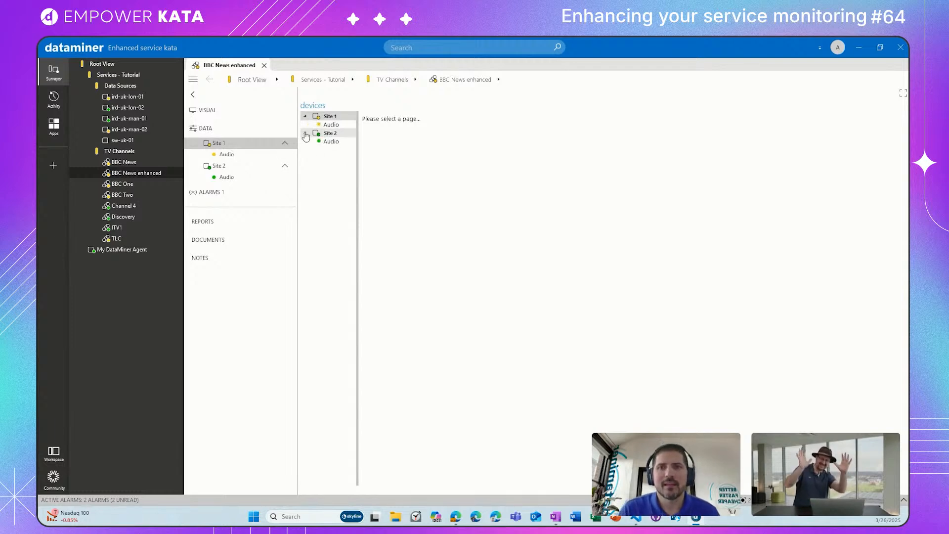
pyautogui.click(227, 155)
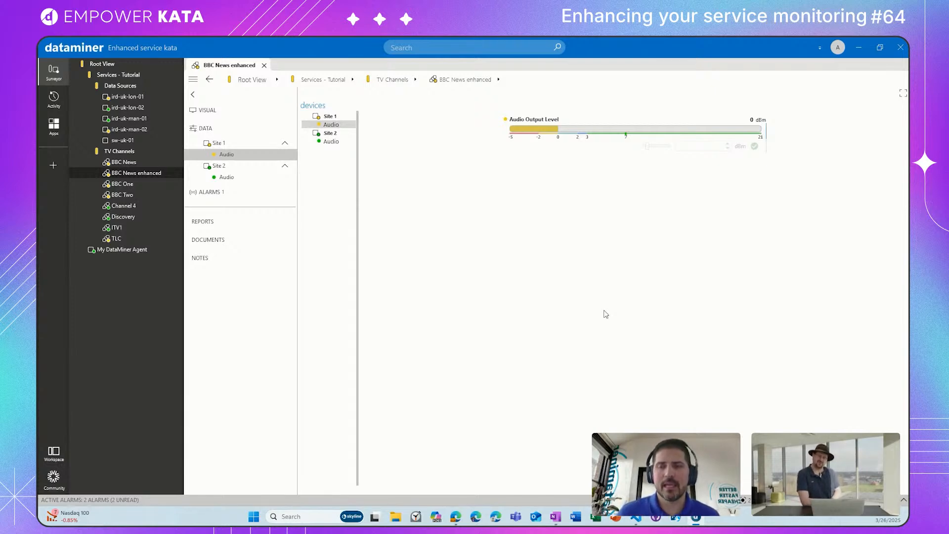
# Step: Look up the Enhanced Service Tutorial service protocol in Protocols & Templates and return to the BBC News enhanced service
pyautogui.click(61, 126)
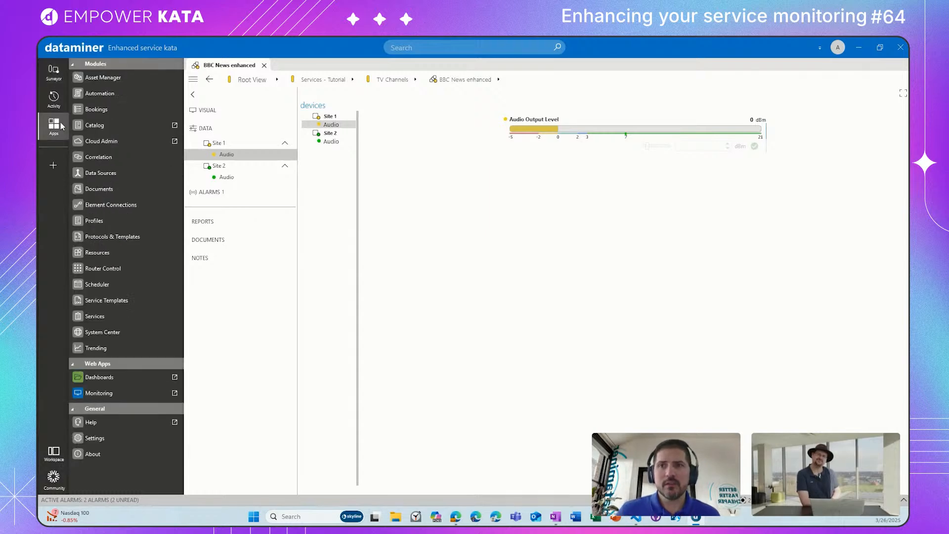
pyautogui.click(136, 237)
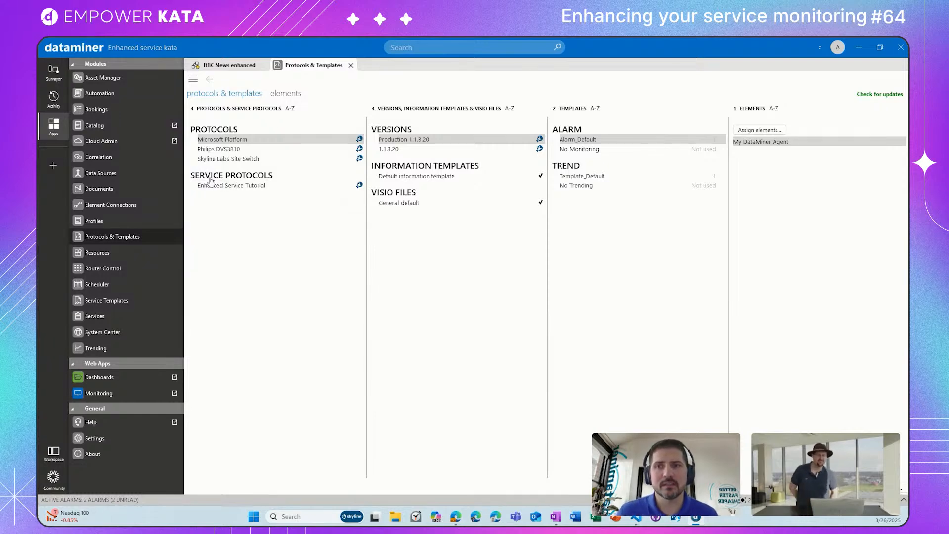
pyautogui.click(248, 186)
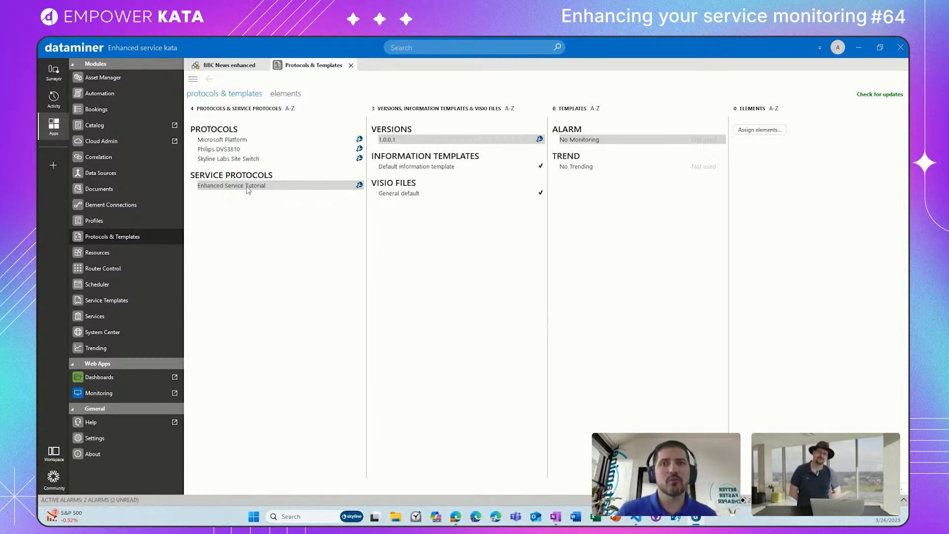
pyautogui.click(230, 66)
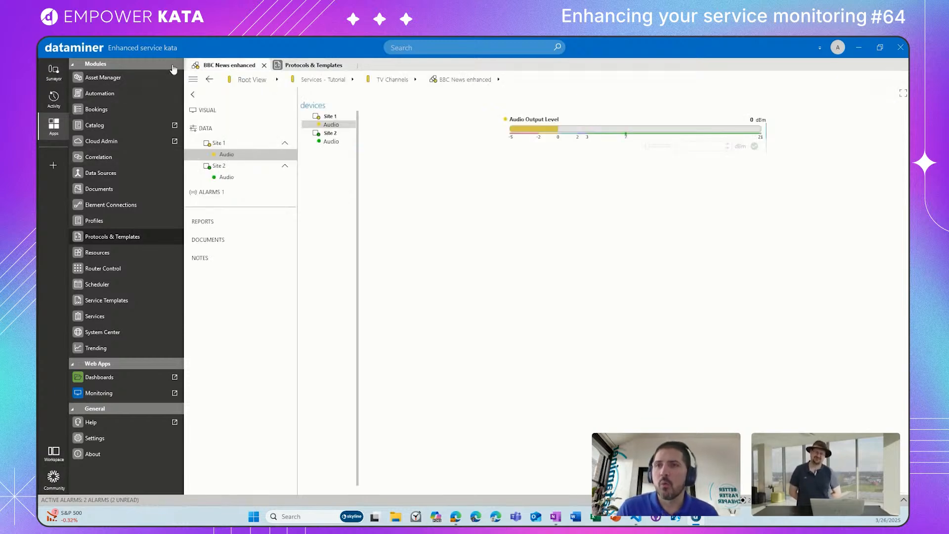
pyautogui.click(52, 70)
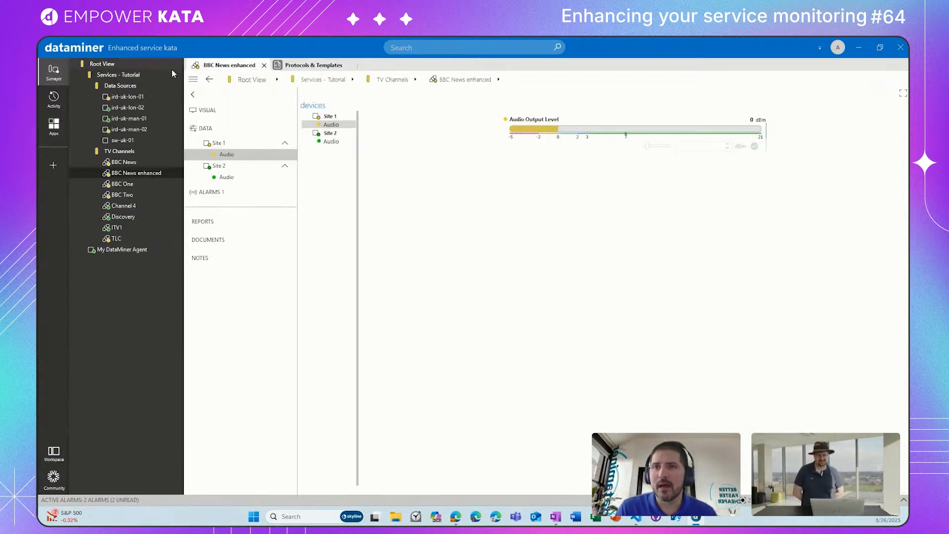
pyautogui.click(352, 65)
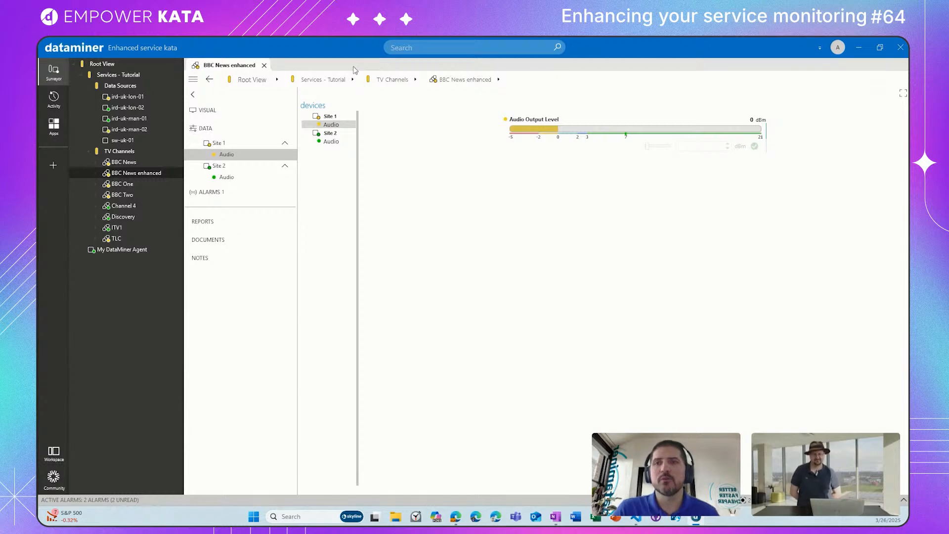
# Step: Edit the BBC News enhanced service to use the Enhanced Service Tutorial service protocol and apply the change
pyautogui.rightClick(150, 174)
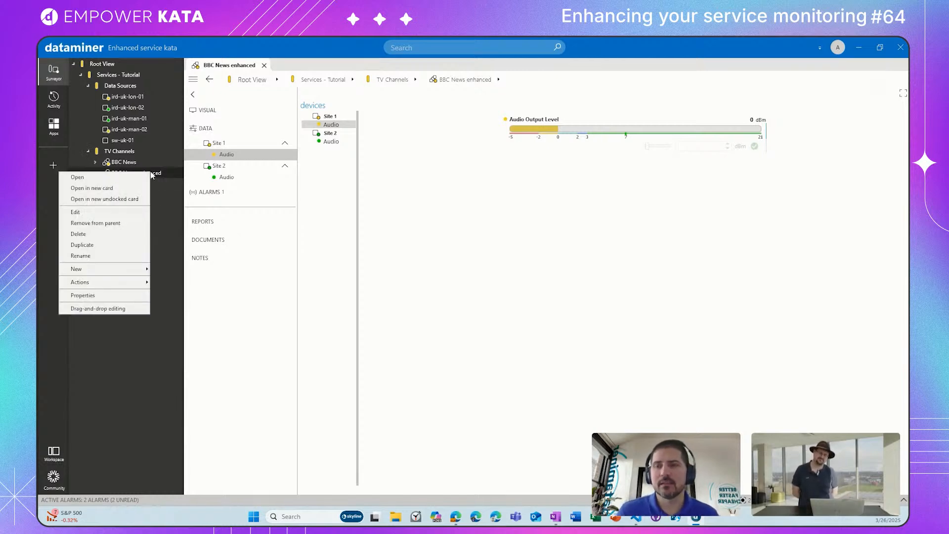
pyautogui.click(98, 212)
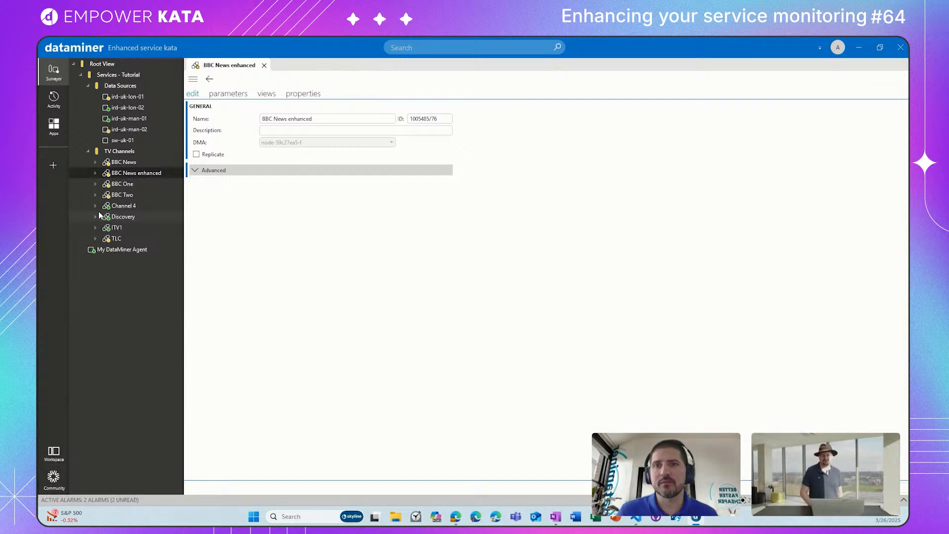
pyautogui.click(193, 171)
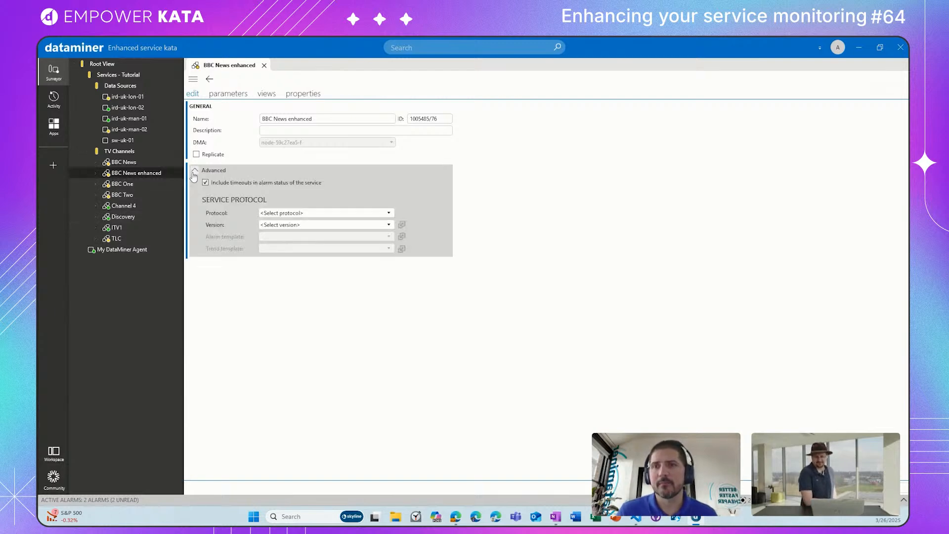
pyautogui.click(281, 213)
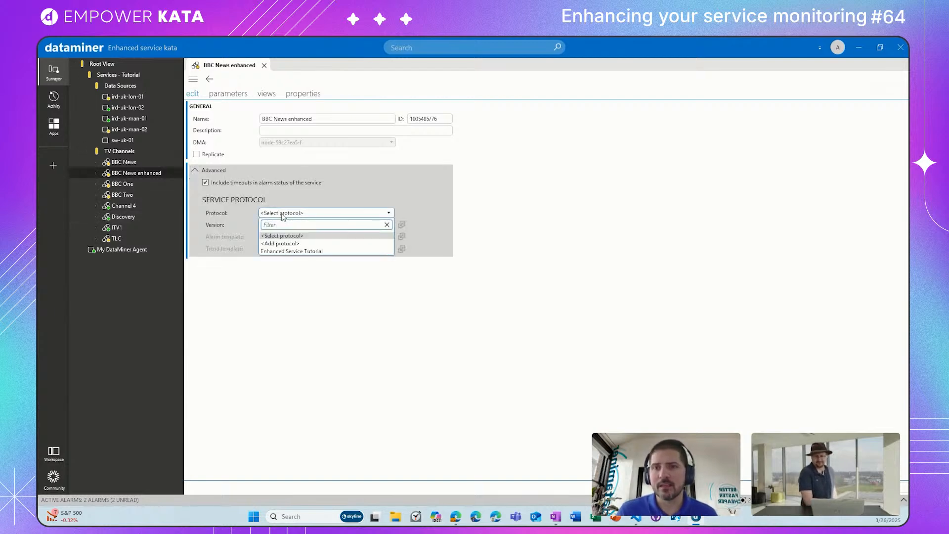
pyautogui.click(290, 251)
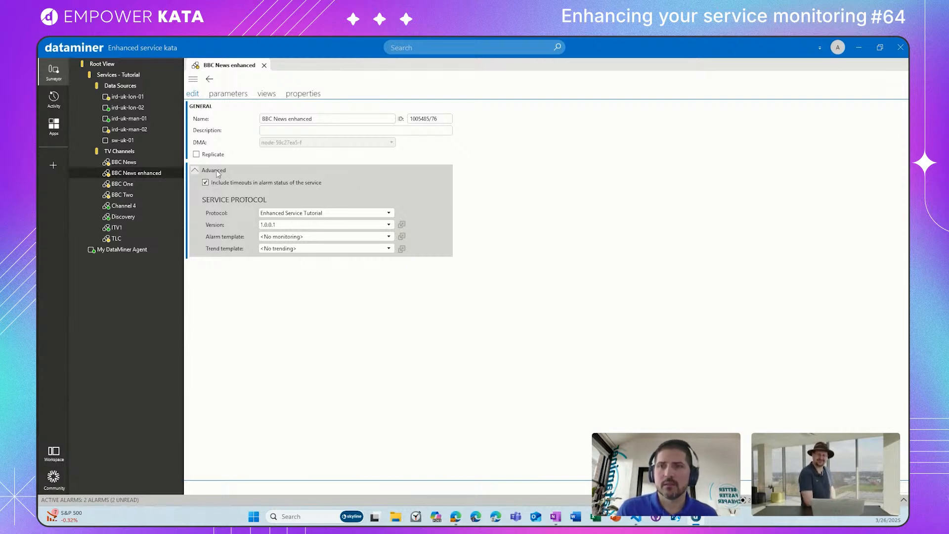
pyautogui.click(197, 171)
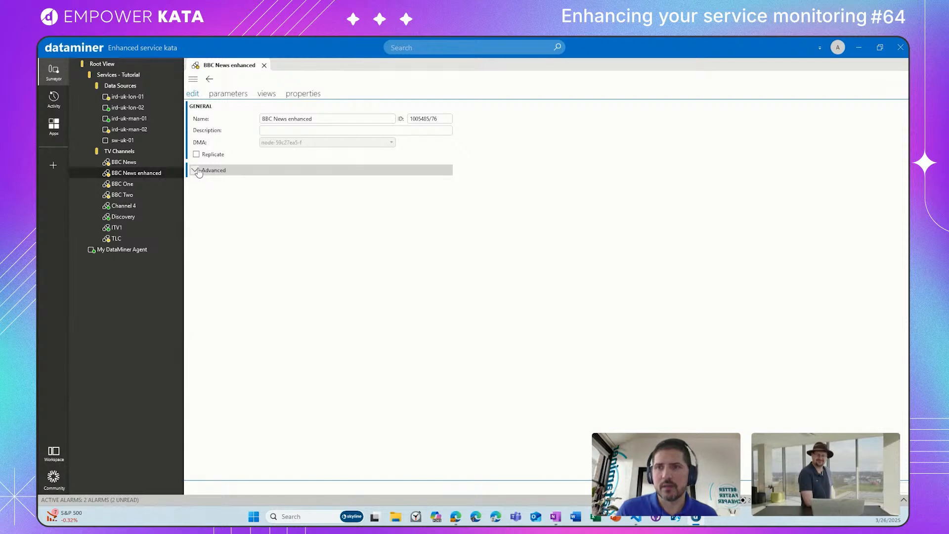
pyautogui.click(197, 170)
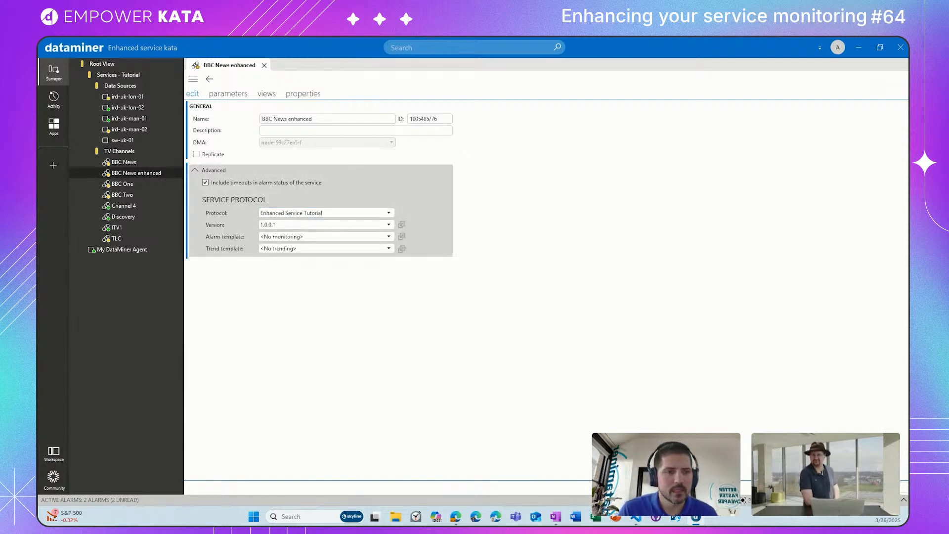
pyautogui.click(228, 94)
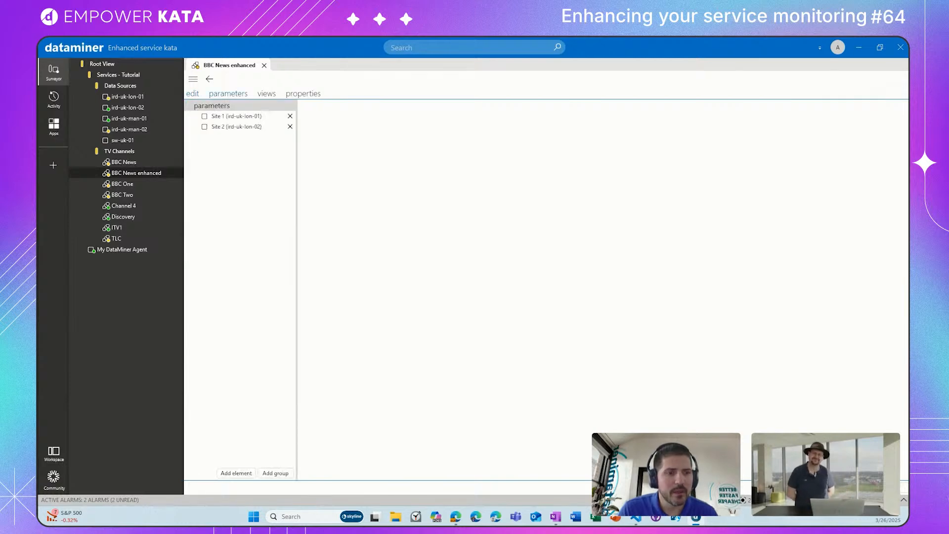
pyautogui.click(886, 487)
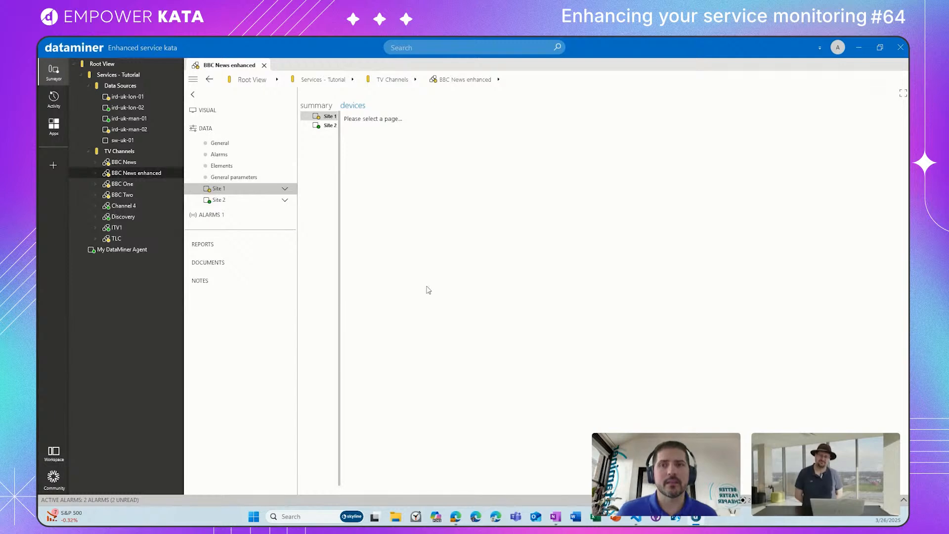
# Step: View the General, Alarms and Elements data pages of the BBC News enhanced service
pyautogui.click(242, 145)
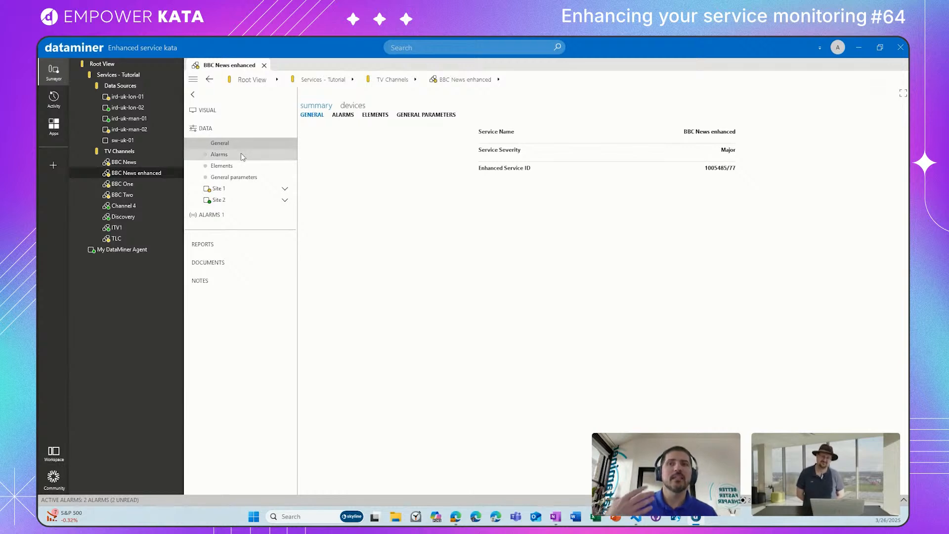
pyautogui.click(243, 155)
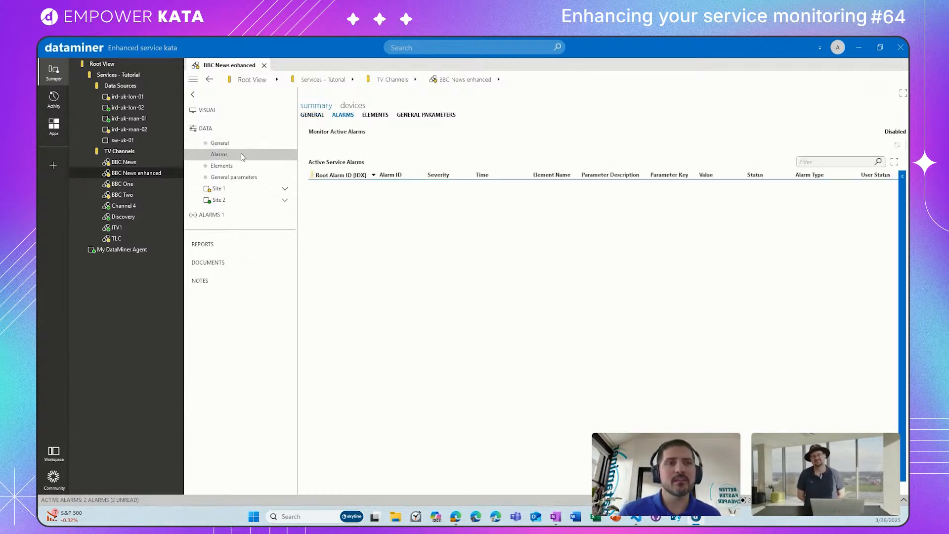
pyautogui.click(242, 167)
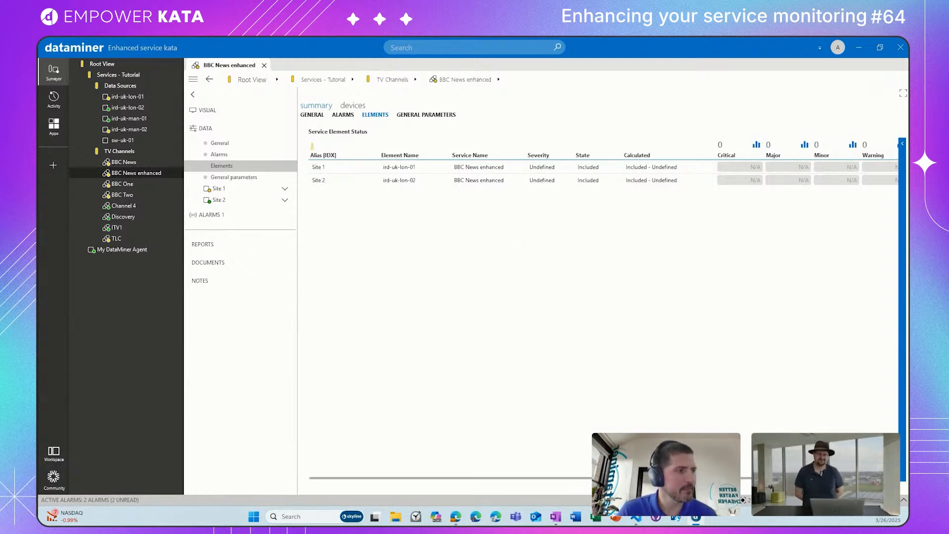
# Step: Switch to the tutorial in the browser and read Step 4 on using templates and visuals within the enhanced service
pyautogui.moveTo(366, 38); pyautogui.dragTo(370, 44)
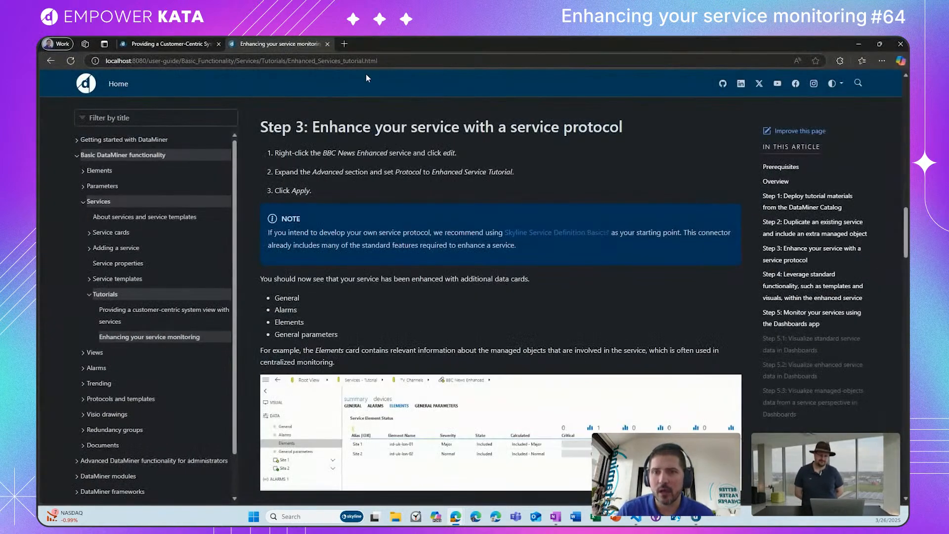
pyautogui.scroll(-6, 420, 303)
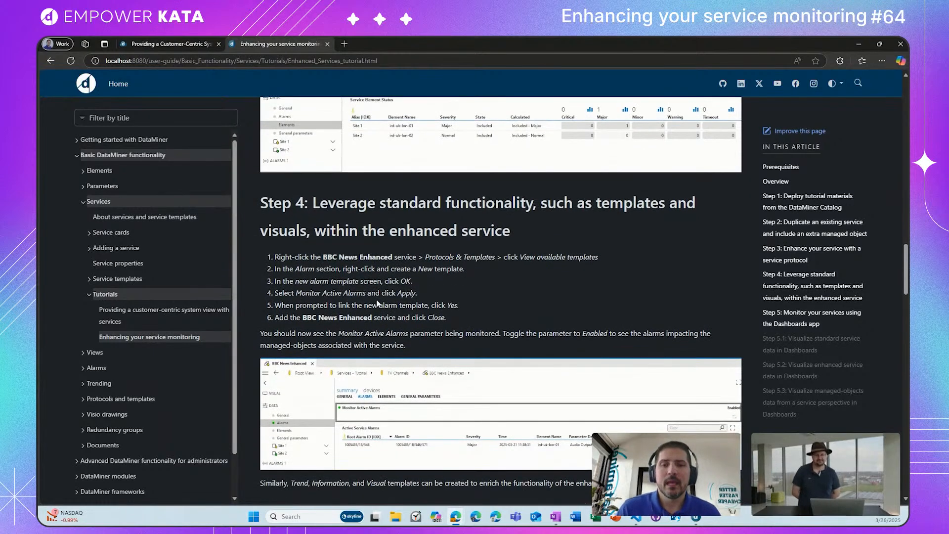
pyautogui.scroll(-1, 378, 304)
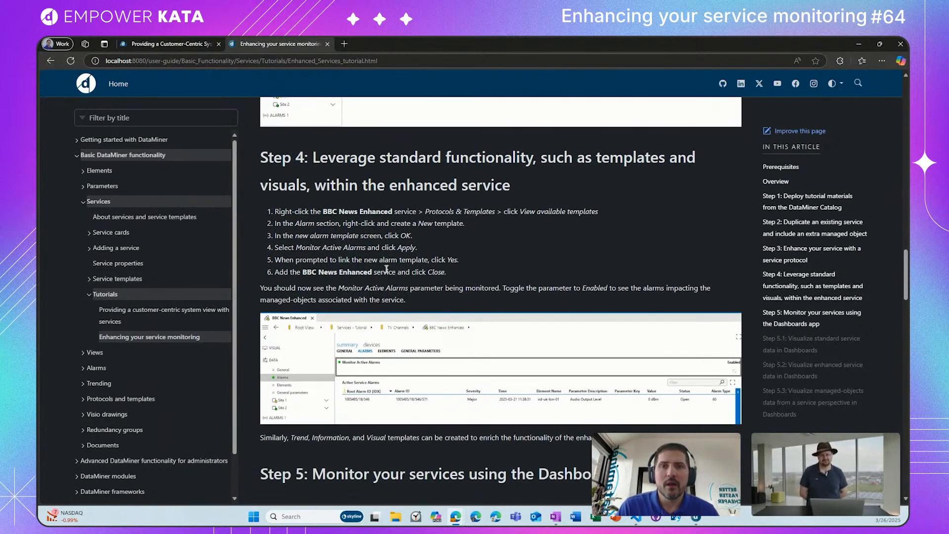
pyautogui.scroll(-1, 417, 187)
pyautogui.scroll(1, 417, 188)
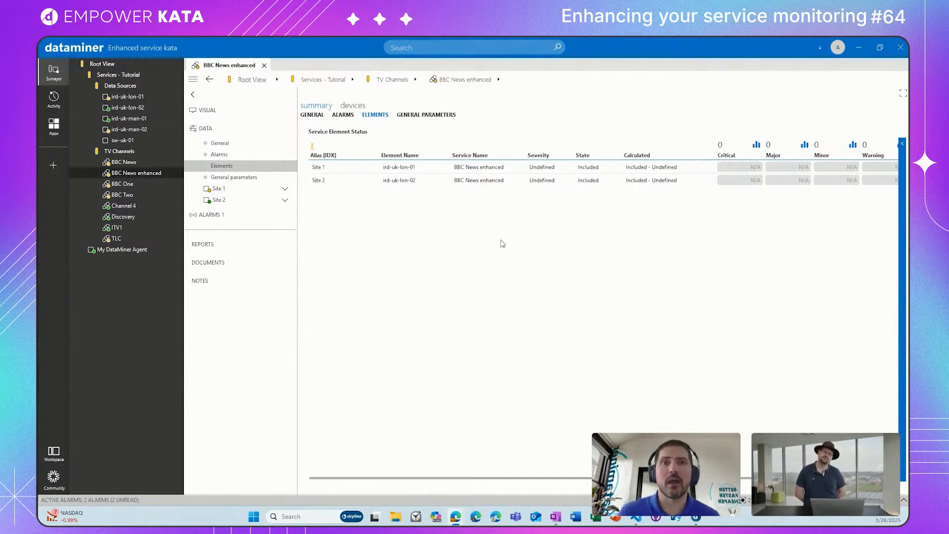
# Step: From the BBC News enhanced service's available templates, create a new alarm template for the Enhanced Service Tutorial protocol, version 1.0.0.1
pyautogui.rightClick(161, 176)
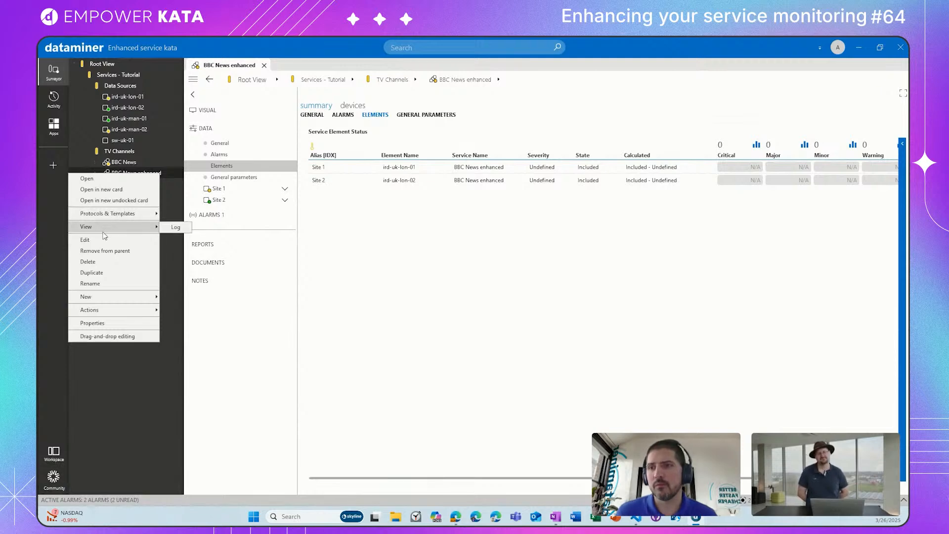
pyautogui.moveTo(108, 217)
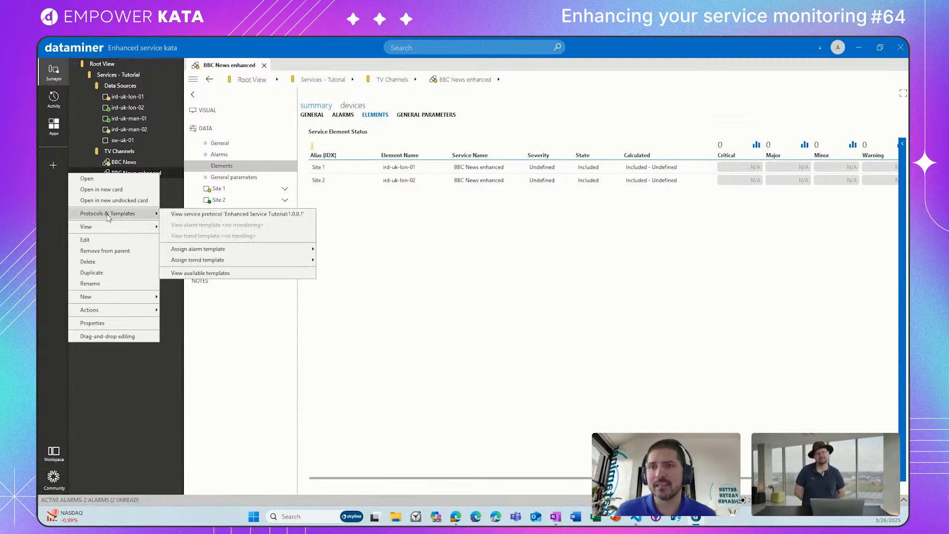
pyautogui.click(201, 273)
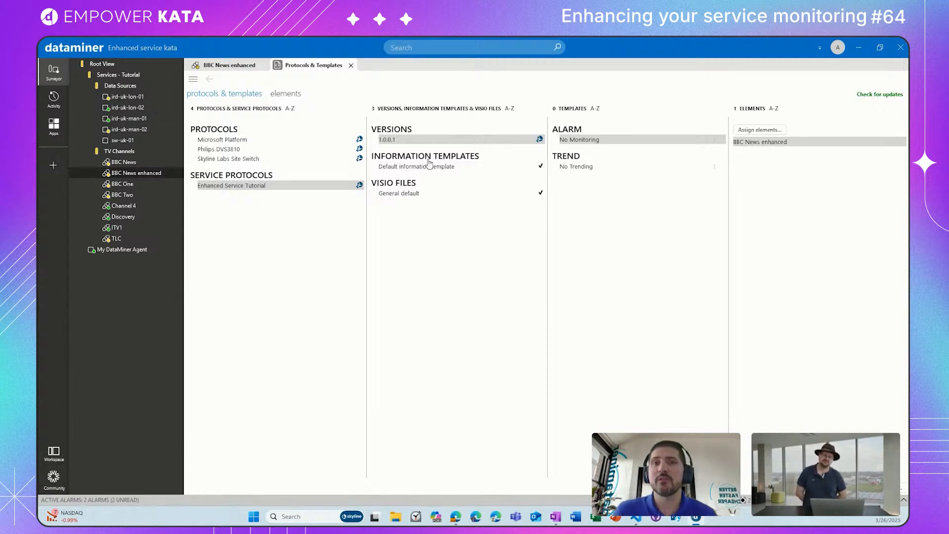
pyautogui.rightClick(594, 142)
pyautogui.click(581, 145)
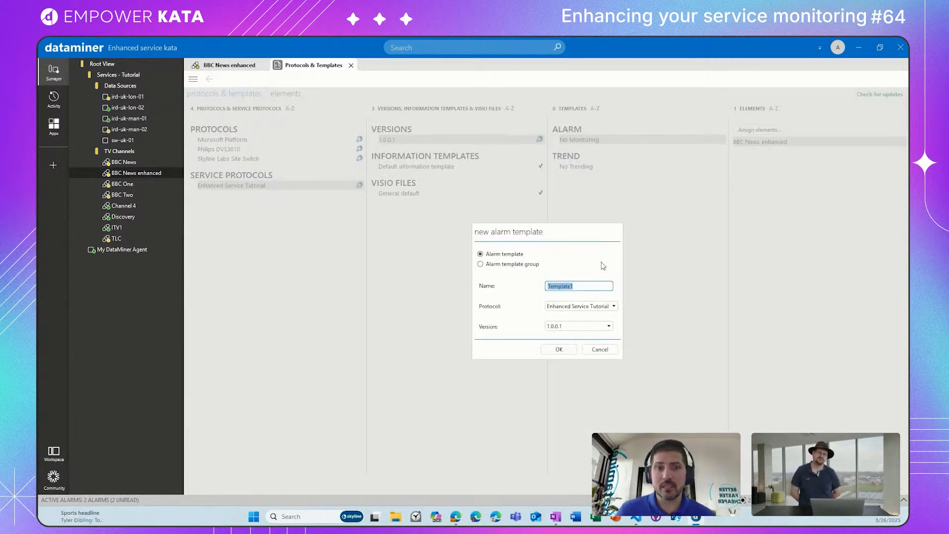
pyautogui.click(572, 351)
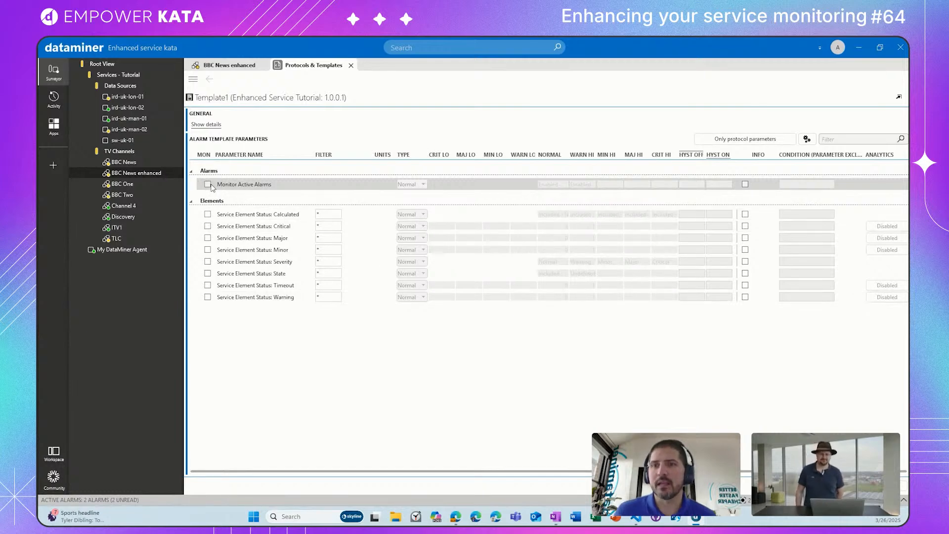
# Step: Enable monitoring of the Monitor Active Alarms parameter in the new alarm template and apply it
pyautogui.click(209, 185)
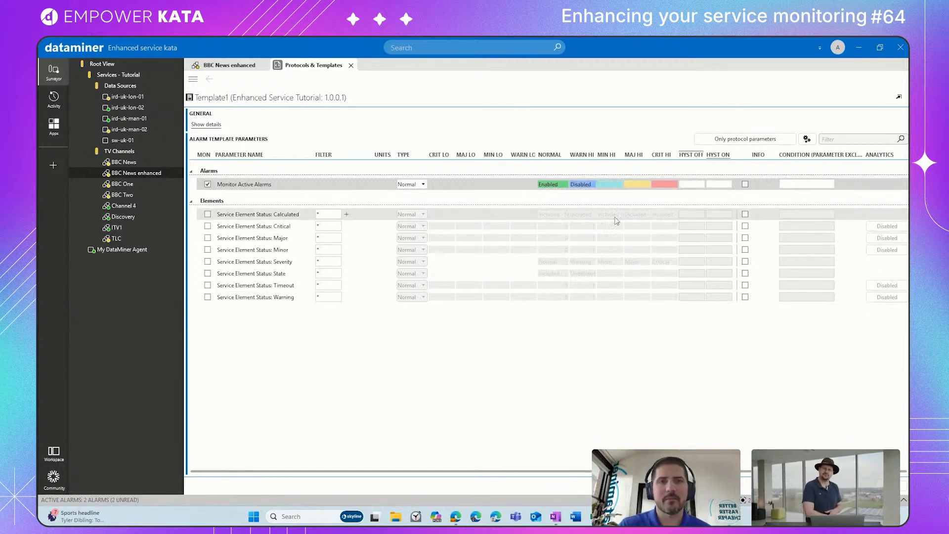
pyautogui.click(889, 486)
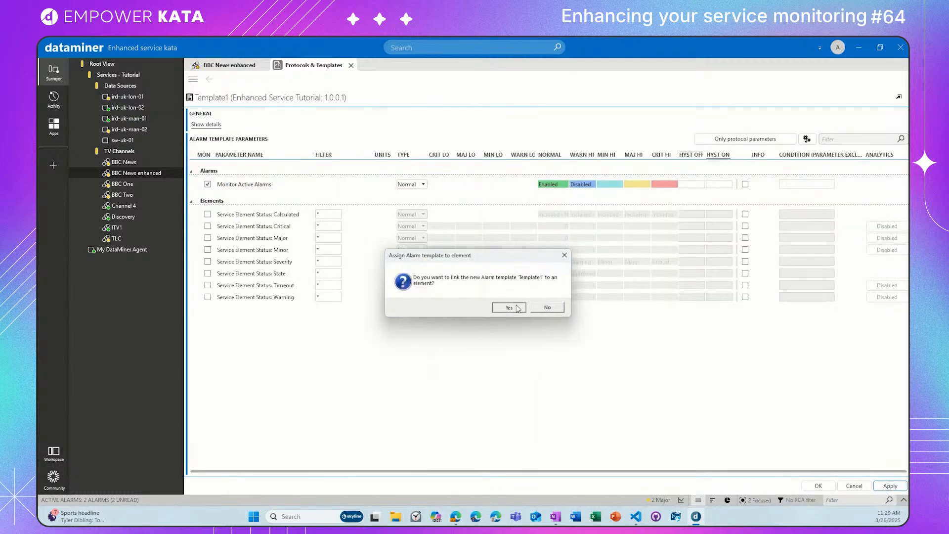
# Step: Link the new alarm template Template1 to the BBC News enhanced service
pyautogui.click(504, 308)
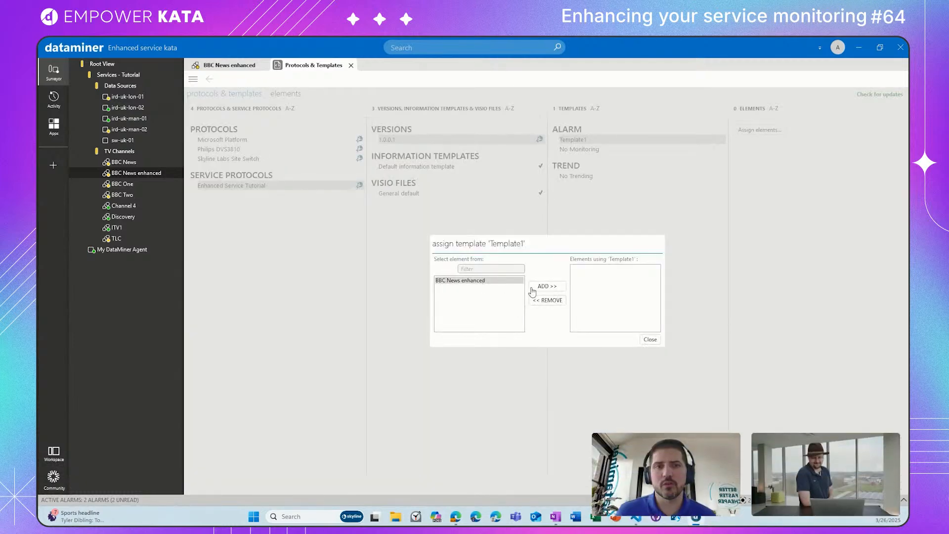
pyautogui.click(547, 286)
pyautogui.click(650, 340)
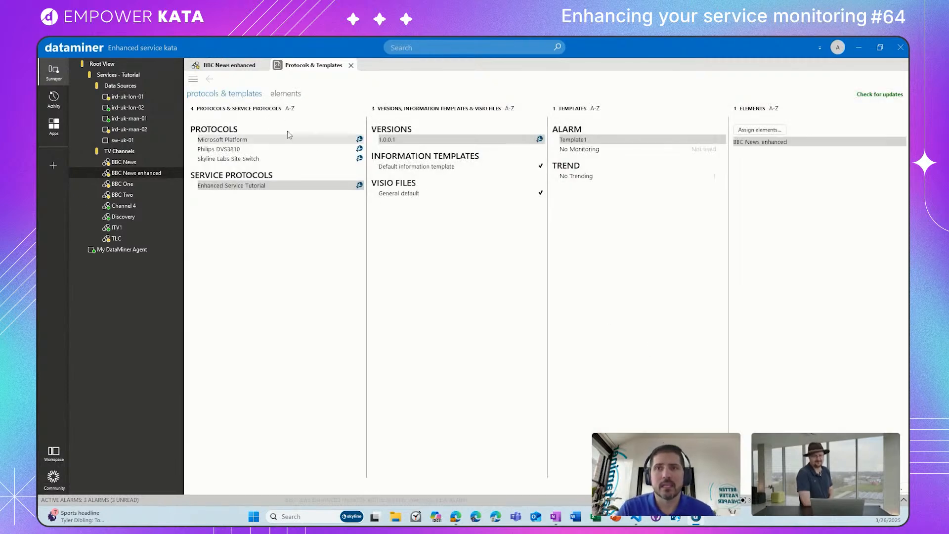
# Step: Reopen the BBC News enhanced service card and set Monitor Active Alarms to Enabled on its Alarms data page
pyautogui.click(230, 65)
pyautogui.click(236, 156)
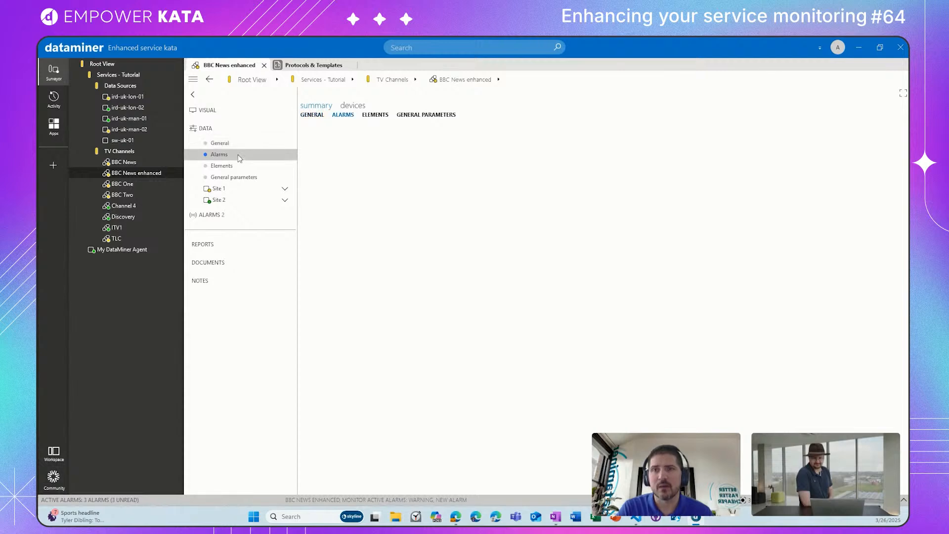
pyautogui.click(264, 66)
pyautogui.click(177, 173)
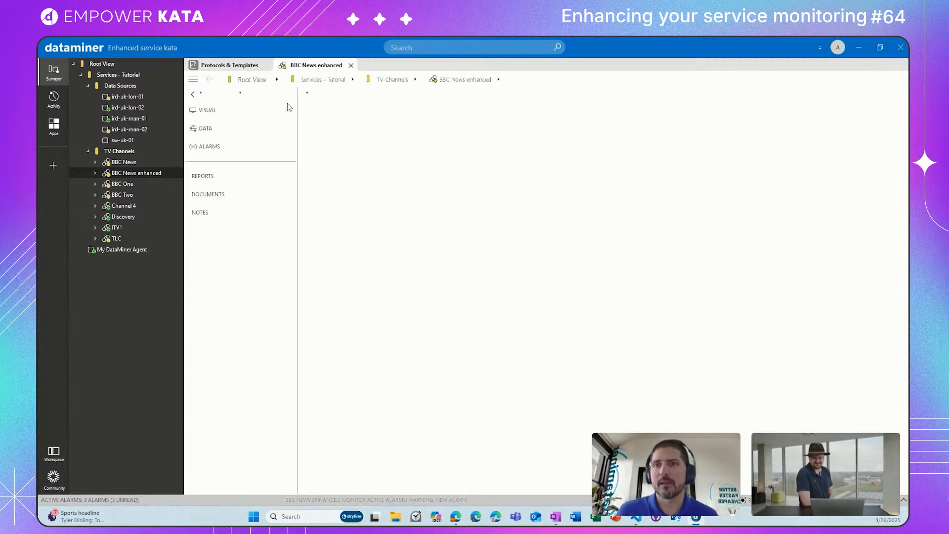
pyautogui.click(220, 156)
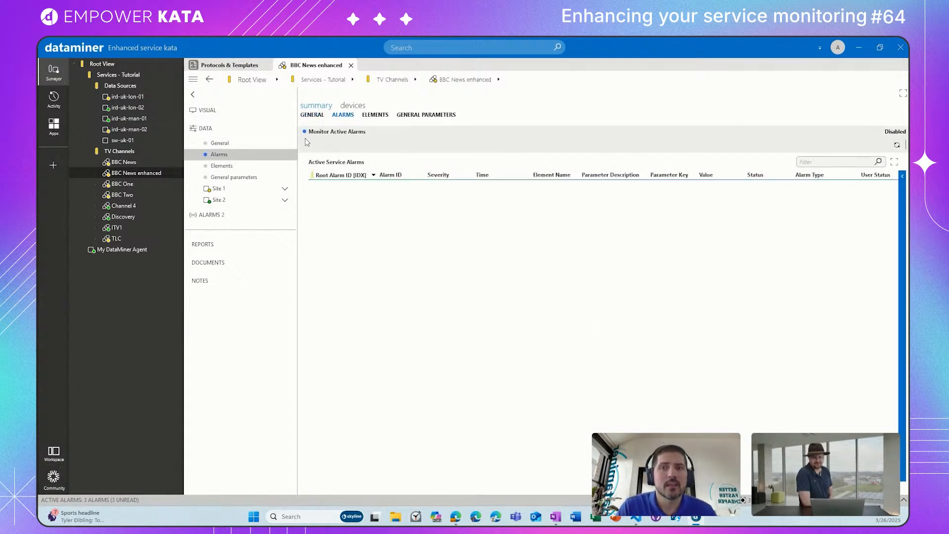
pyautogui.click(896, 147)
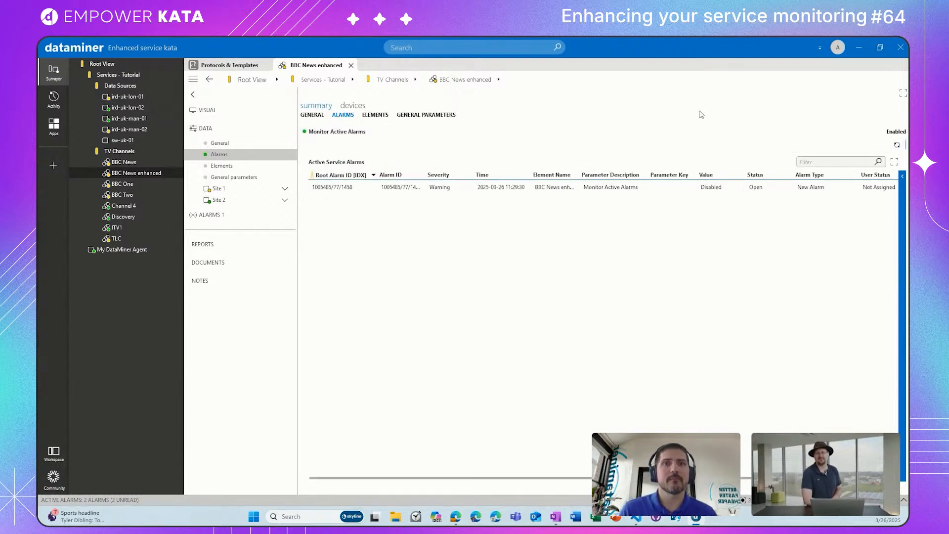
# Step: Check the Elements data page, return to Alarms, and toggle Monitor Active Alarms to Disabled and back to Enabled
pyautogui.click(239, 170)
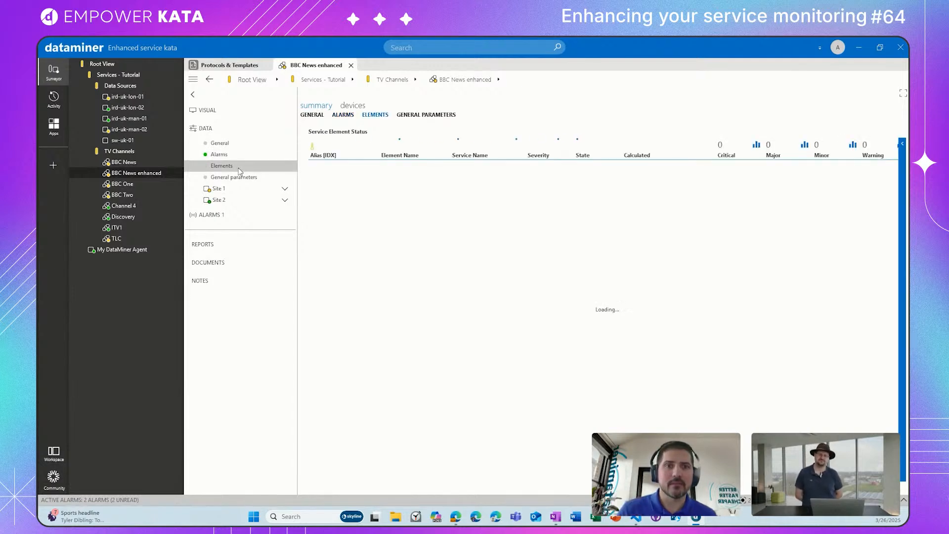
pyautogui.click(233, 156)
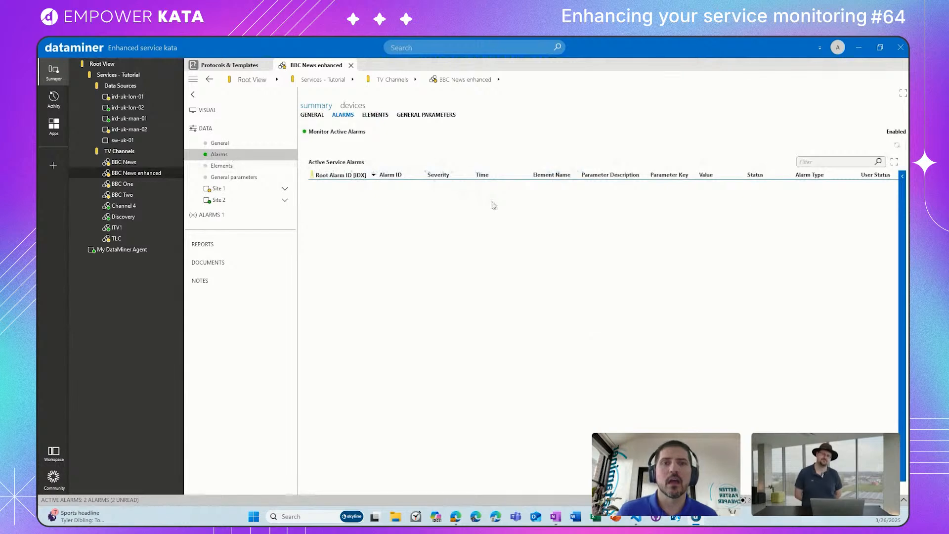
pyautogui.click(898, 147)
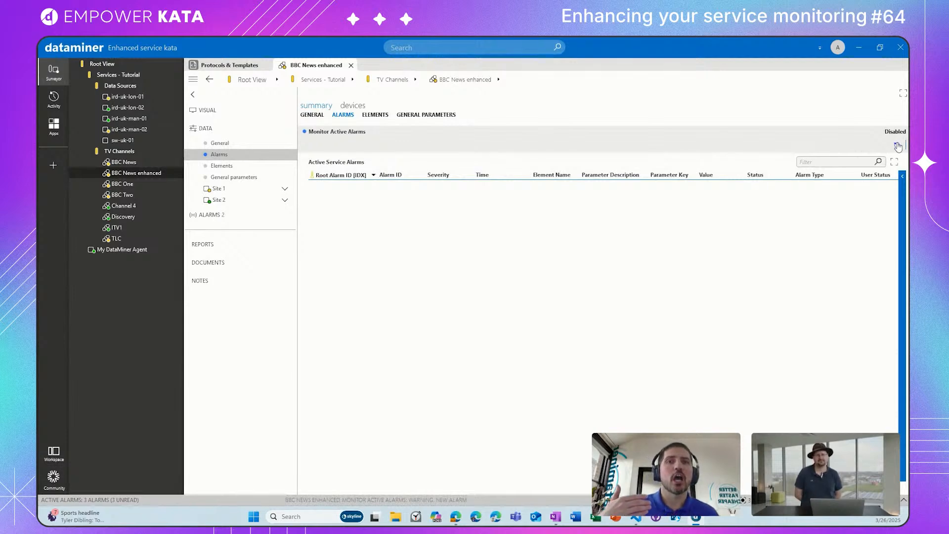
pyautogui.click(898, 147)
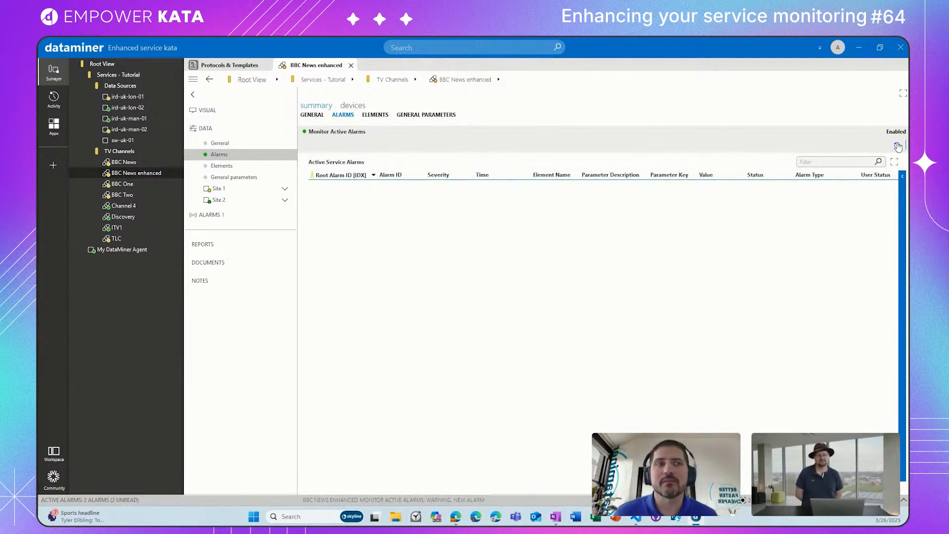
# Step: View the Elements, Visual and General pages of the BBC News enhanced service
pyautogui.click(262, 169)
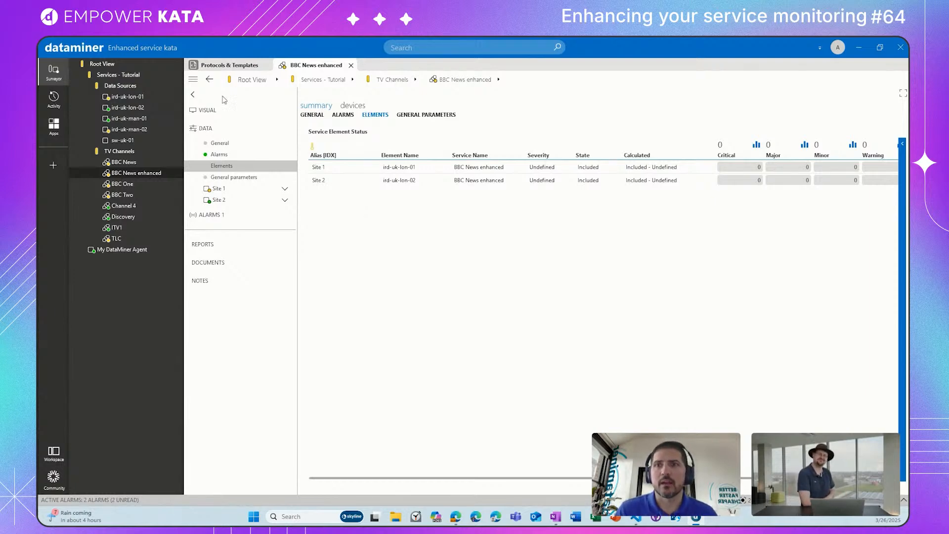
pyautogui.click(217, 112)
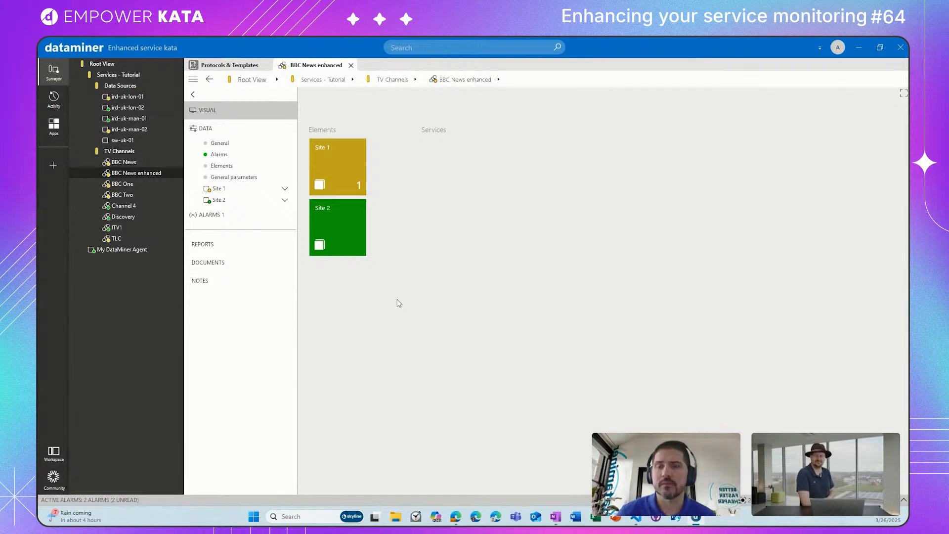
pyautogui.click(220, 143)
# Step: Switch to the tutorial in the browser and read the end of Step 4 and Step 5.1 on visualizing standard service data
pyautogui.moveTo(426, 525); pyautogui.dragTo(377, 39)
pyautogui.scroll(-3, 328, 341)
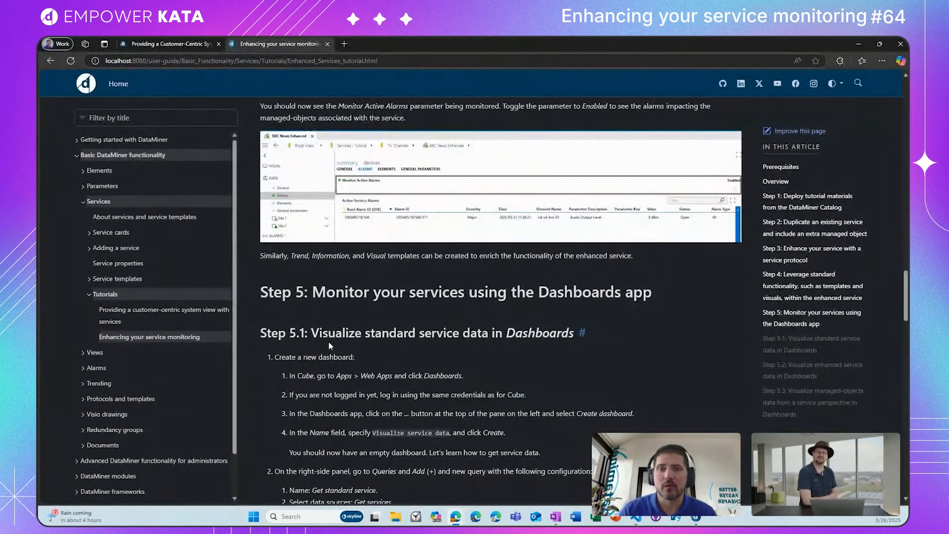
pyautogui.scroll(3, 328, 342)
pyautogui.scroll(1, 329, 345)
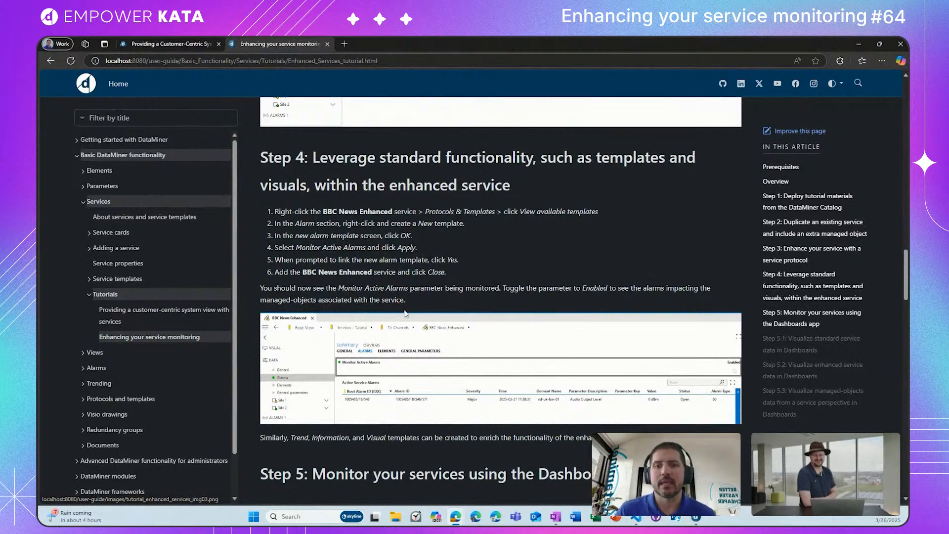
pyautogui.scroll(-5, 405, 320)
pyautogui.scroll(-2, 406, 320)
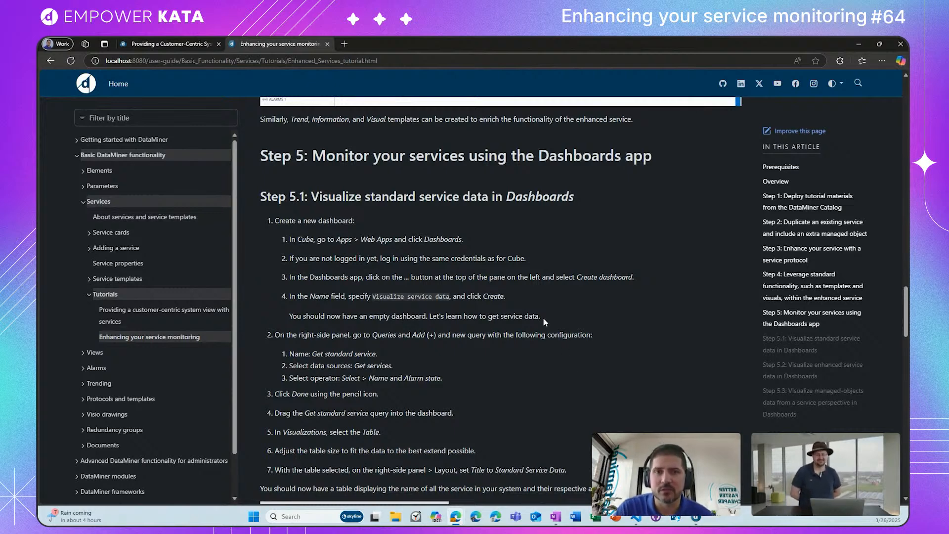
pyautogui.scroll(-1, 544, 321)
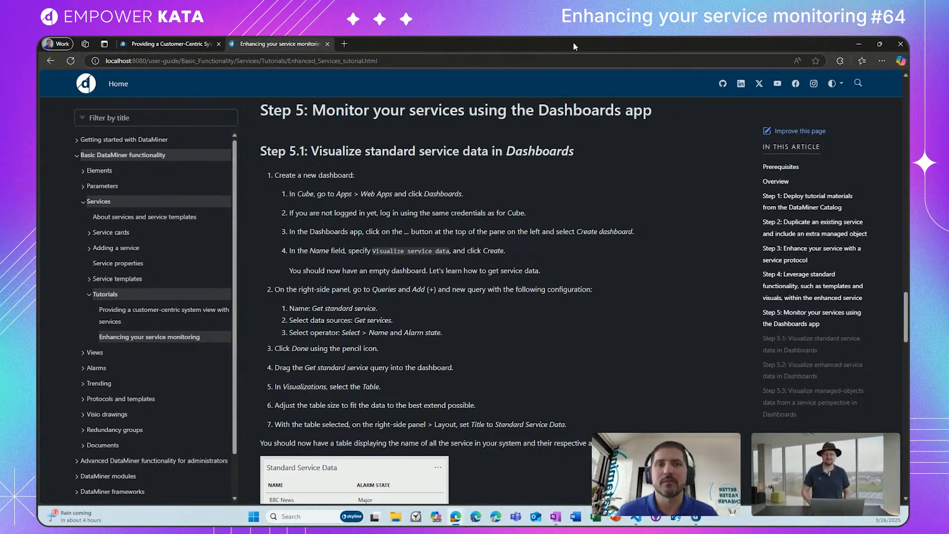
# Step: Switch back to DataMiner Cube and open the Dashboards web app
pyautogui.hotkey('alt', 'Tab')
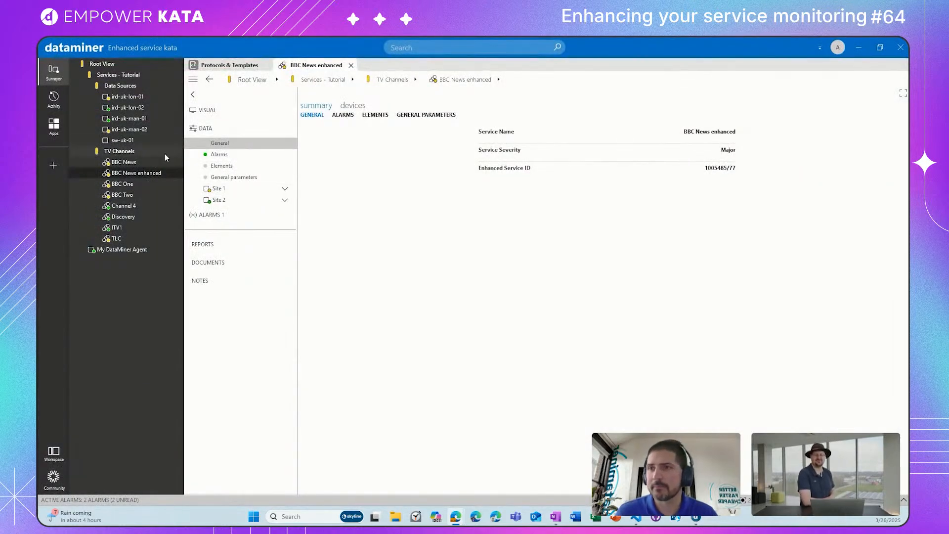
pyautogui.click(50, 130)
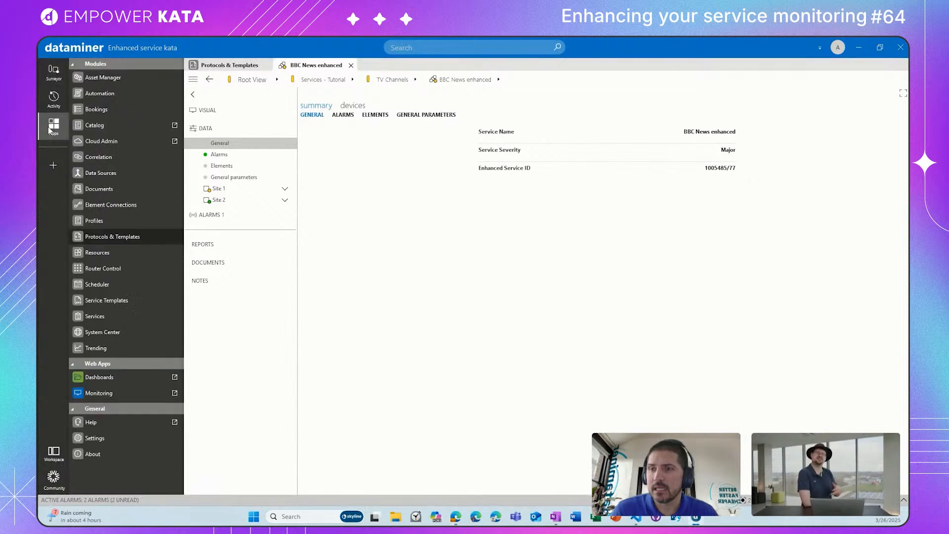
pyautogui.click(93, 378)
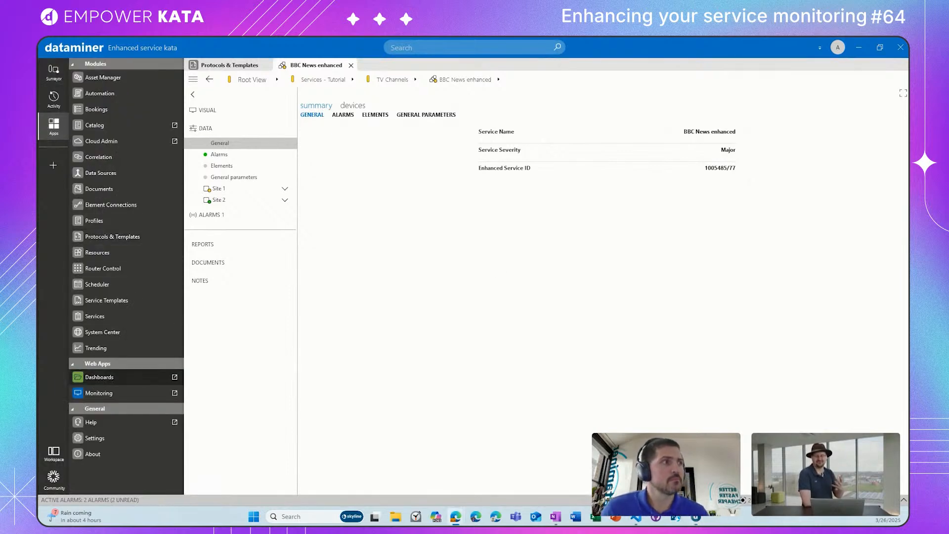
pyautogui.moveTo(574, 216); pyautogui.dragTo(497, 37)
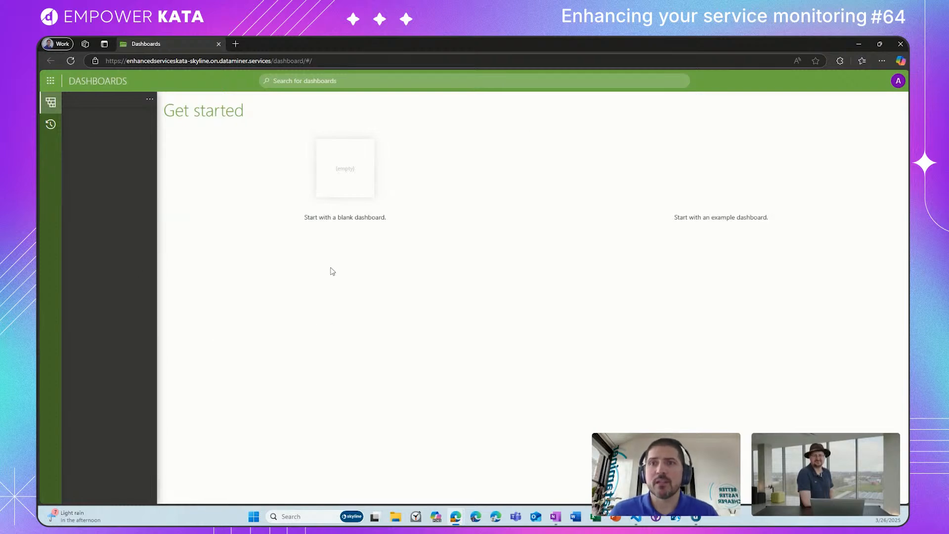
# Step: Create a dashboard named "Visualize service data"
pyautogui.click(150, 99)
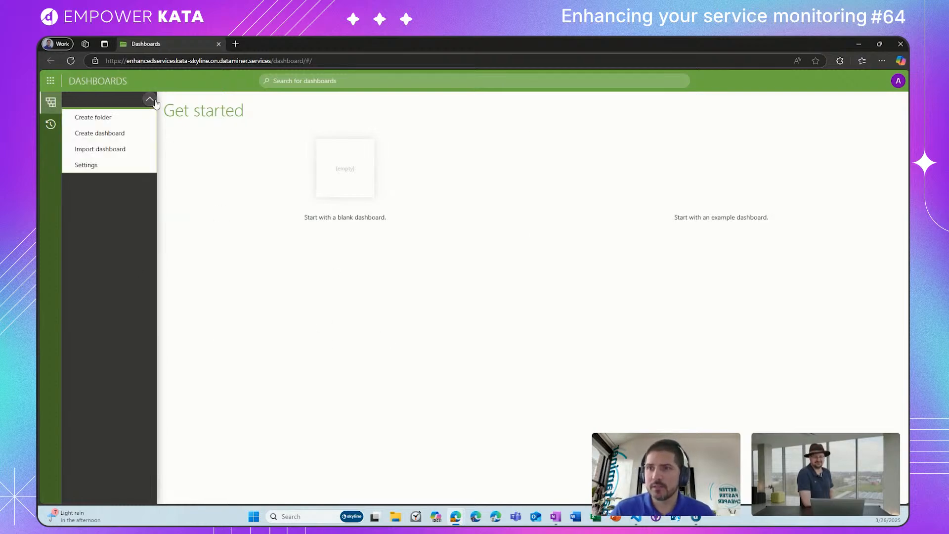
pyautogui.click(118, 134)
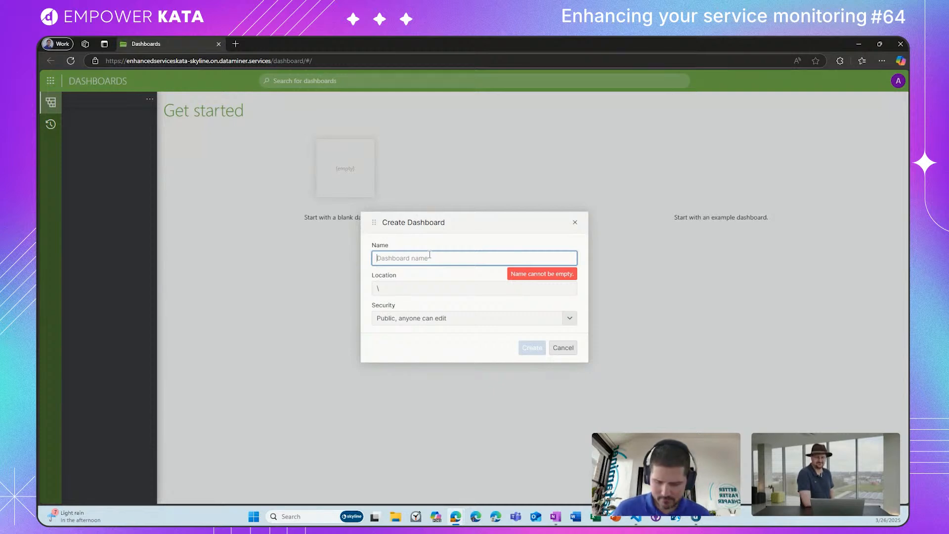
pyautogui.write('Visualize service data')
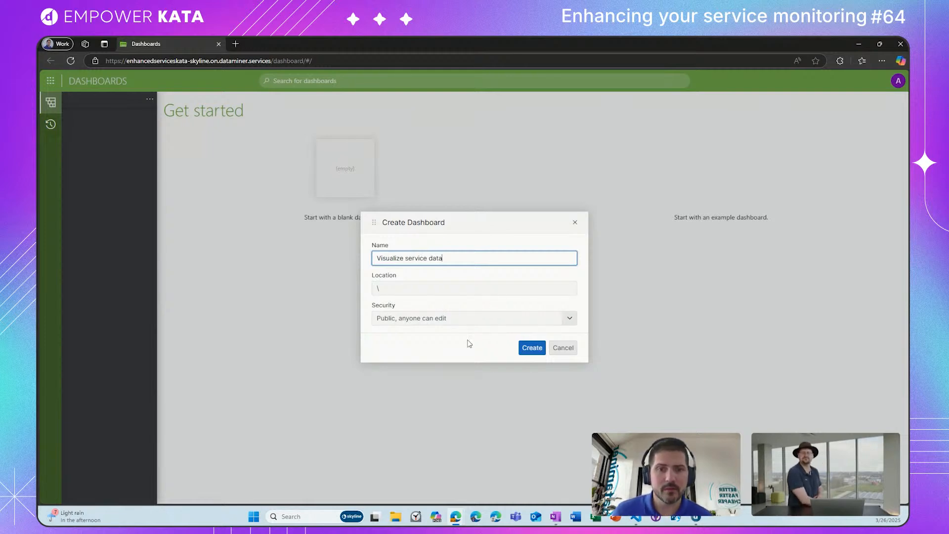
pyautogui.click(533, 348)
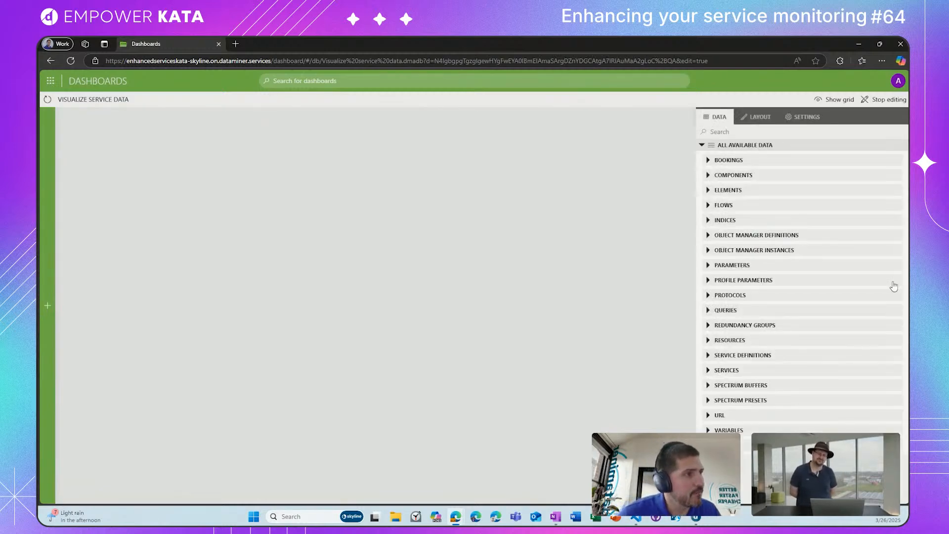
# Step: Add a new query to the dashboard's data and name it "Get standard service"
pyautogui.click(708, 311)
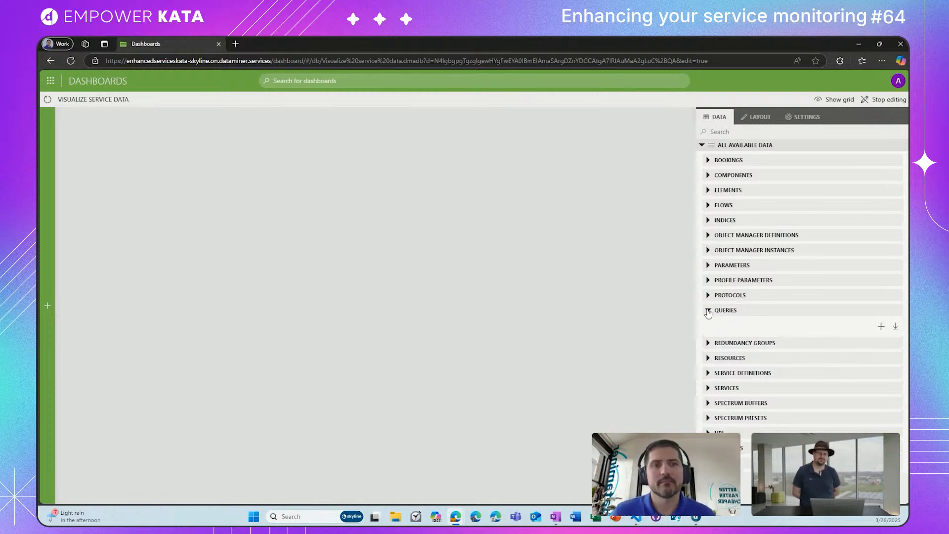
pyautogui.click(709, 310)
pyautogui.click(708, 310)
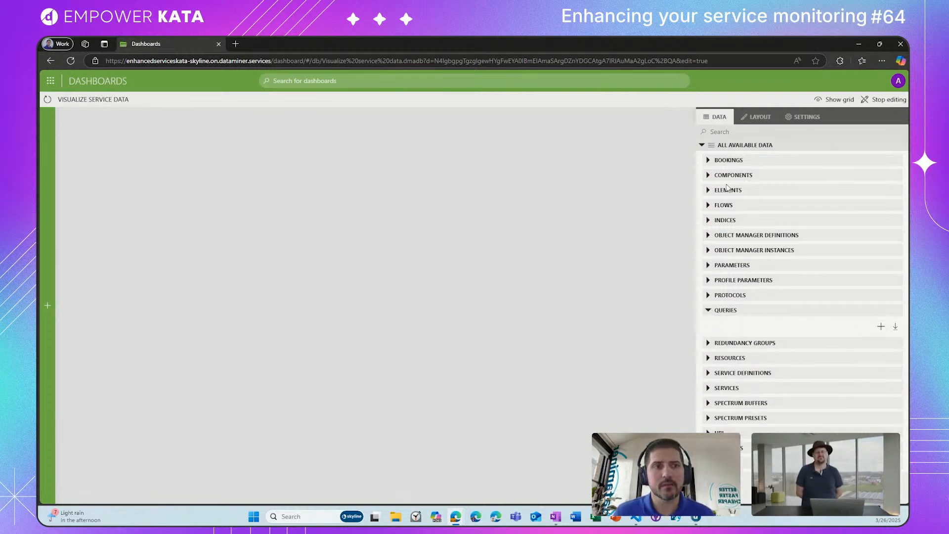
pyautogui.click(881, 327)
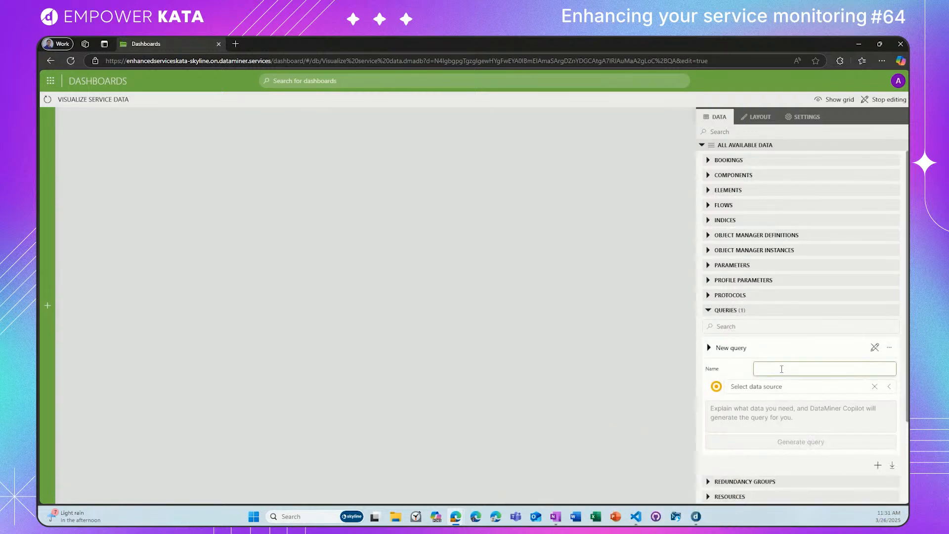
pyautogui.write('Get standard service')
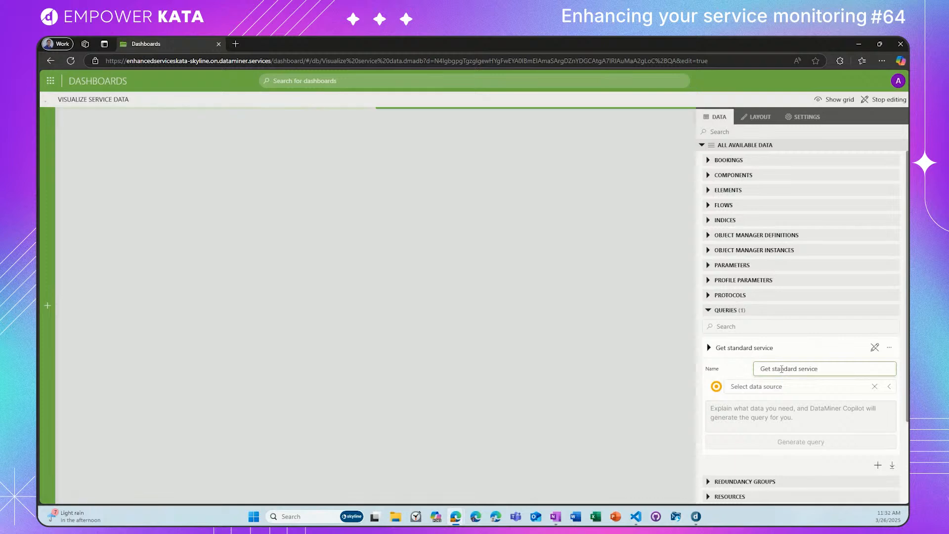
# Step: Set the data source of the Get standard service query to Get services
pyautogui.click(801, 386)
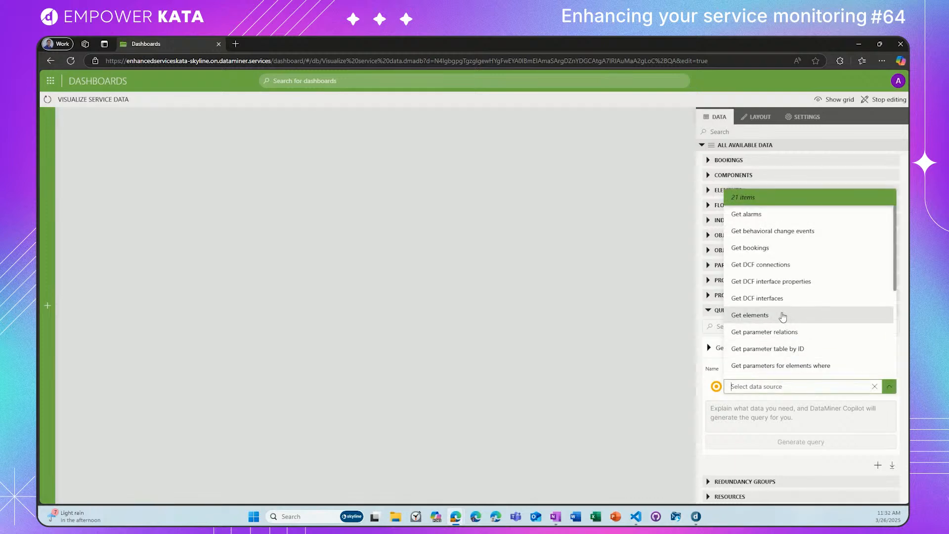
pyautogui.scroll(-1, 783, 319)
pyautogui.scroll(-2, 783, 317)
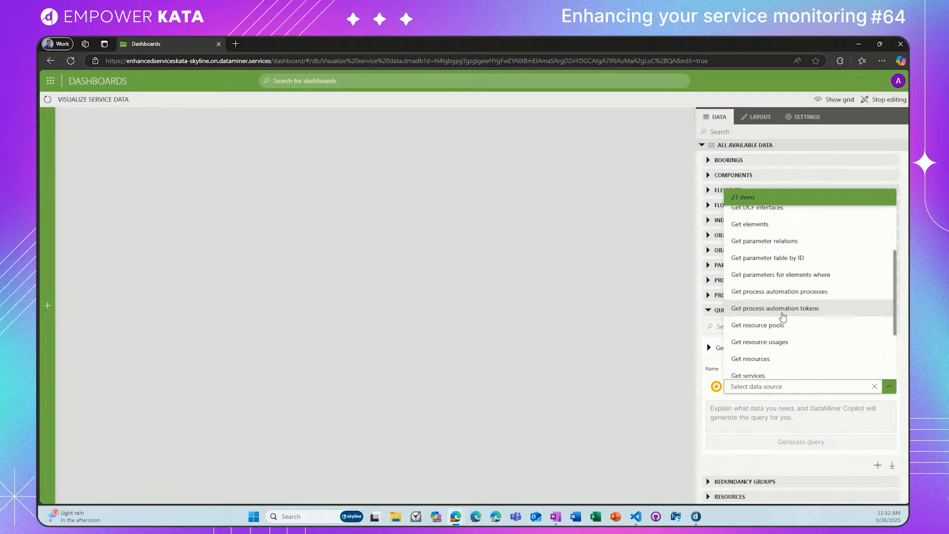
pyautogui.click(782, 331)
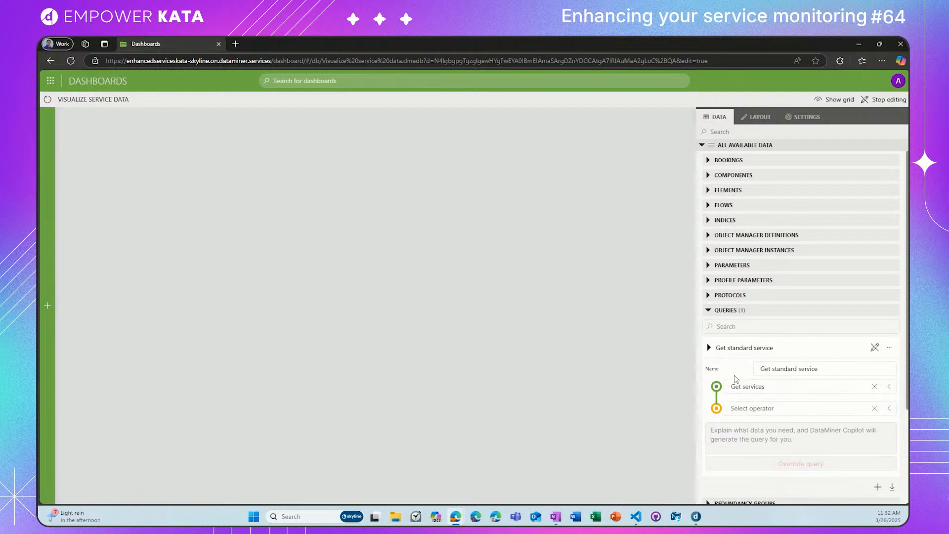
# Step: Add a Select operator to the Get standard service query that keeps only the Name and Alarm state columns, and finish editing the query
pyautogui.click(767, 411)
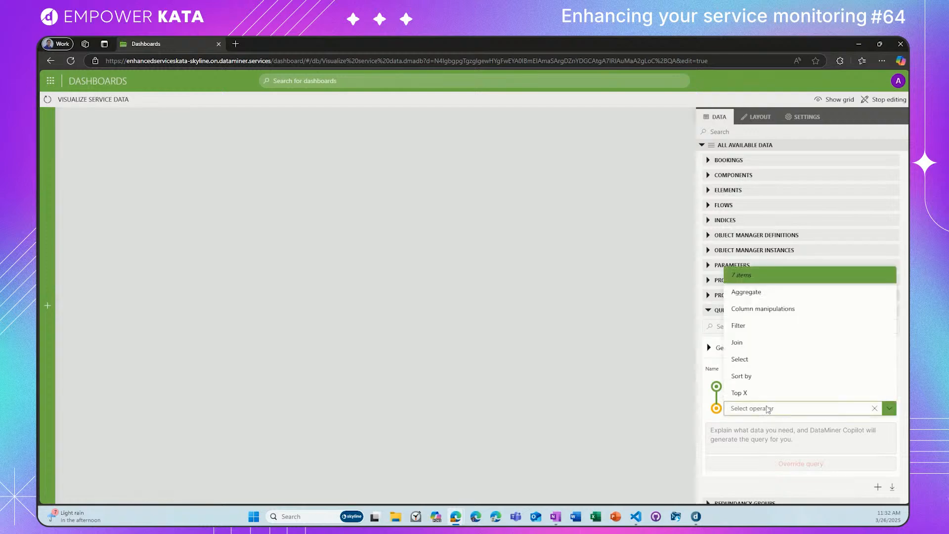
pyautogui.click(740, 360)
pyautogui.scroll(-3, 743, 363)
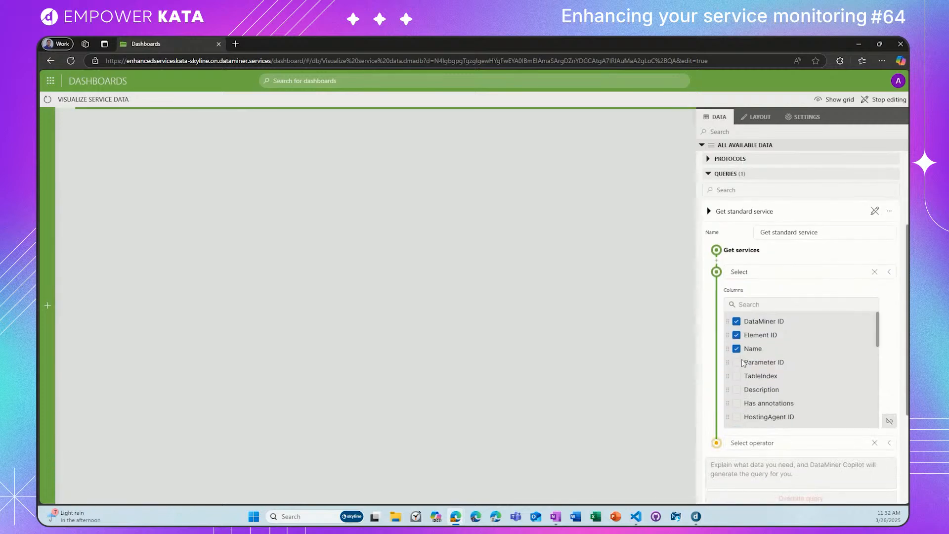
pyautogui.click(737, 322)
pyautogui.click(737, 335)
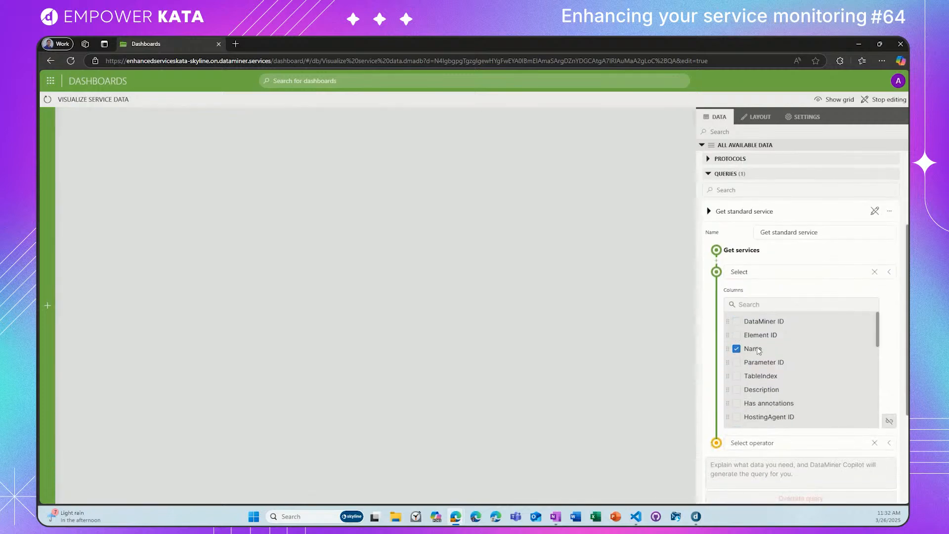
pyautogui.scroll(-5, 761, 366)
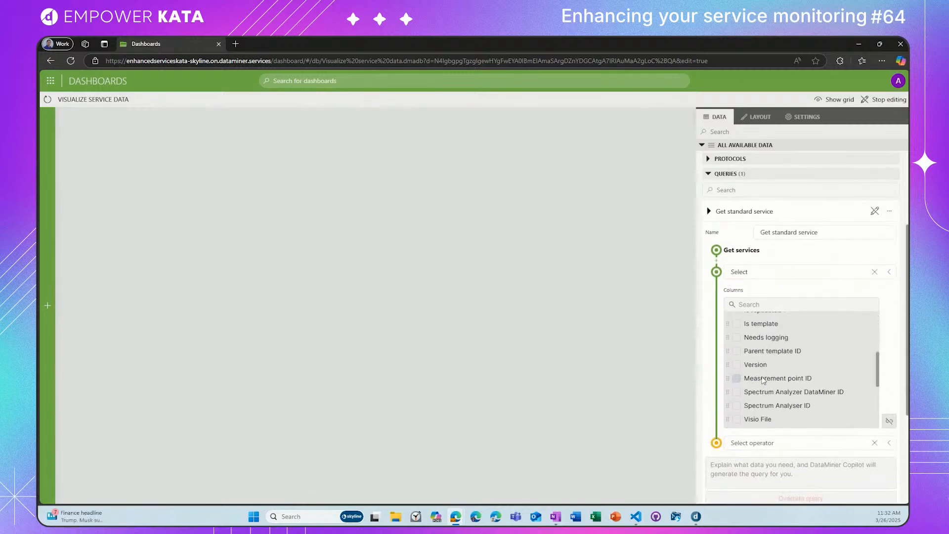
pyautogui.scroll(-1, 763, 380)
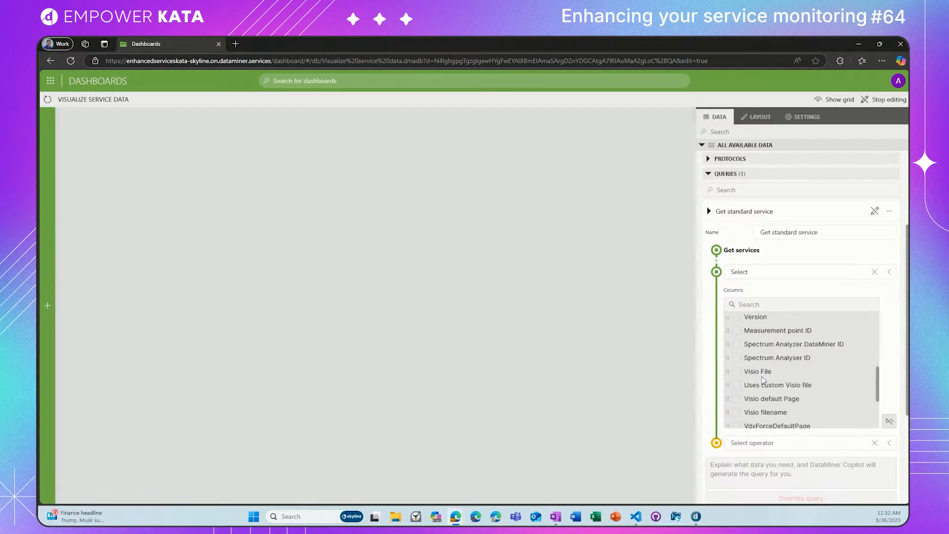
pyautogui.scroll(-1, 763, 379)
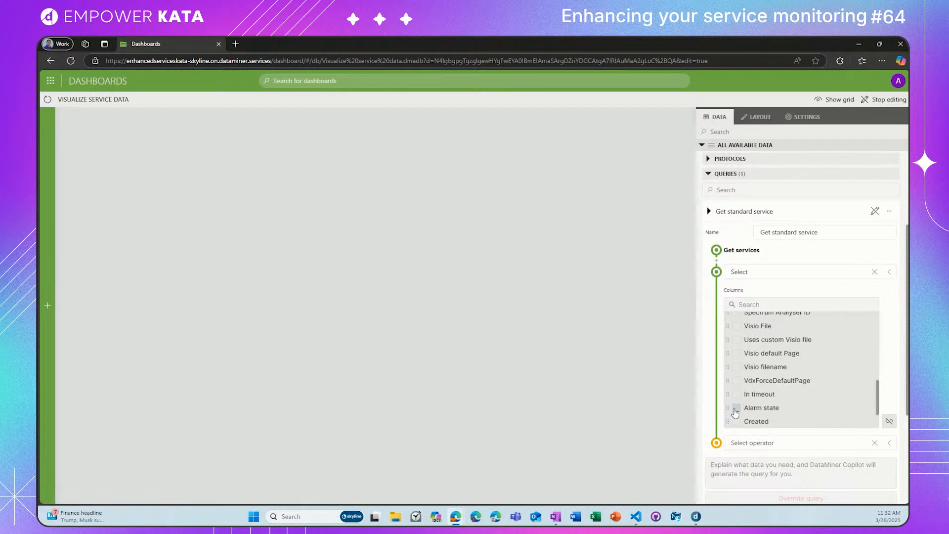
pyautogui.scroll(-1, 739, 414)
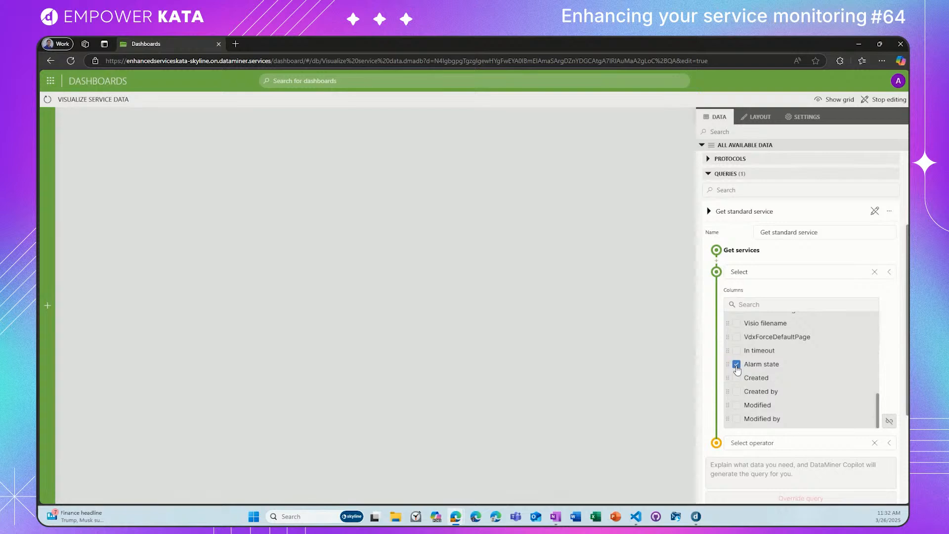
pyautogui.scroll(6, 793, 388)
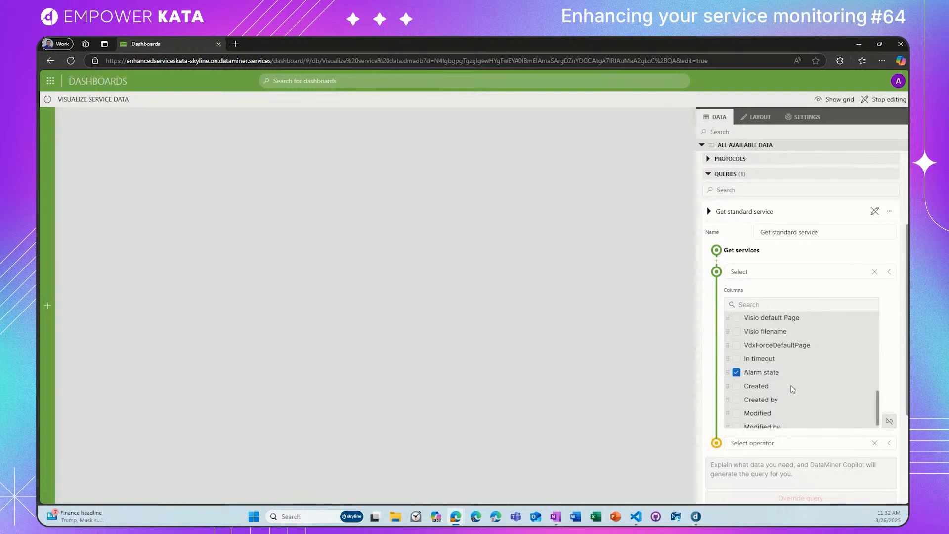
pyautogui.click(875, 216)
# Step: Place the Get standard service query on the dashboard as a new component and visualize it as a table
pyautogui.moveTo(742, 339); pyautogui.dragTo(133, 155)
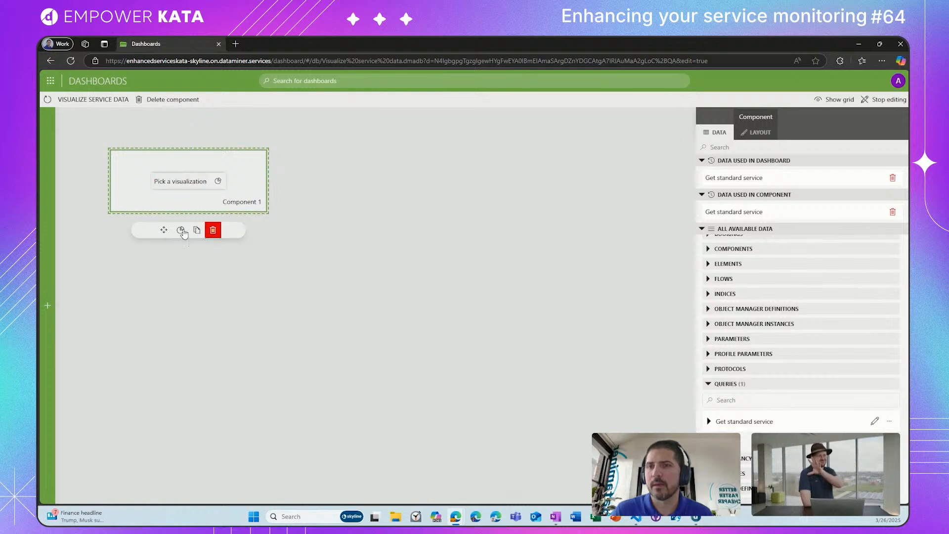
pyautogui.click(181, 230)
pyautogui.click(166, 299)
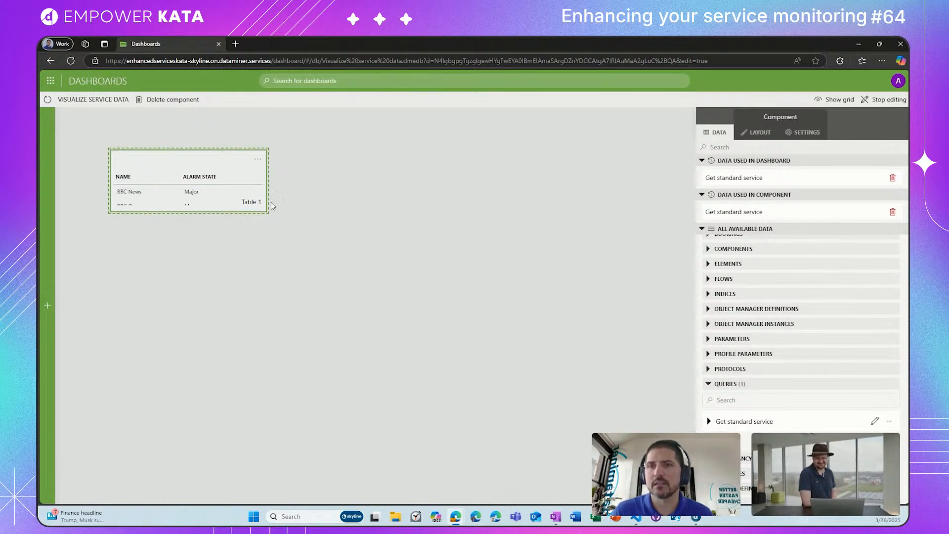
# Step: Resize the table component so all service rows fit, narrow it to its two columns, and move it to the dashboard's upper-left corner
pyautogui.moveTo(270, 188); pyautogui.dragTo(642, 186)
pyautogui.moveTo(426, 212); pyautogui.dragTo(403, 319)
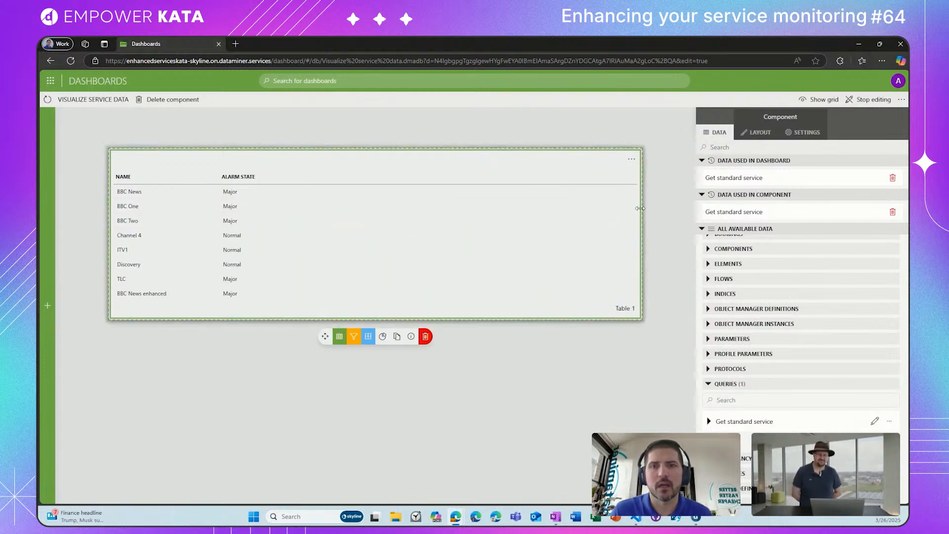
pyautogui.moveTo(641, 207); pyautogui.dragTo(305, 206)
pyautogui.moveTo(161, 167); pyautogui.dragTo(126, 143)
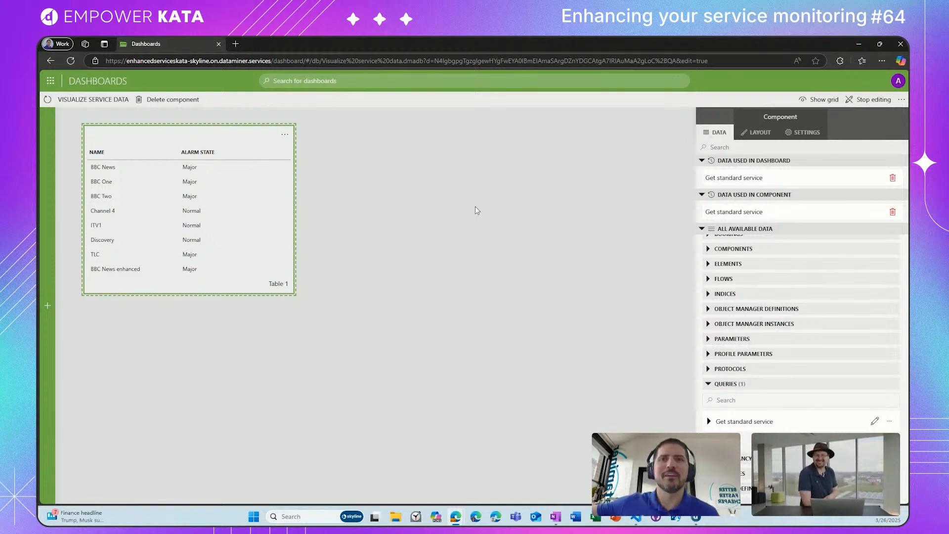
# Step: Set the table component's title to "Standard service data"
pyautogui.click(756, 137)
pyautogui.click(745, 186)
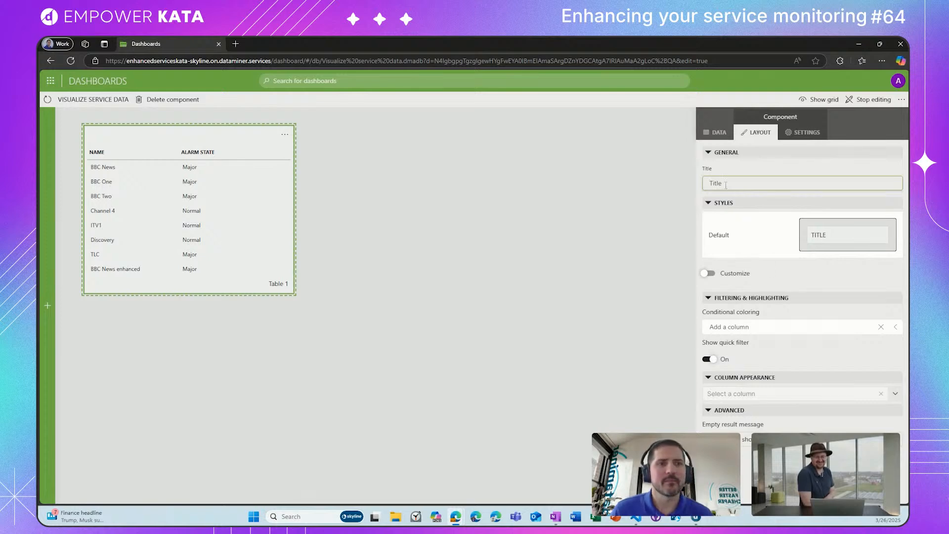
pyautogui.write('Sta')
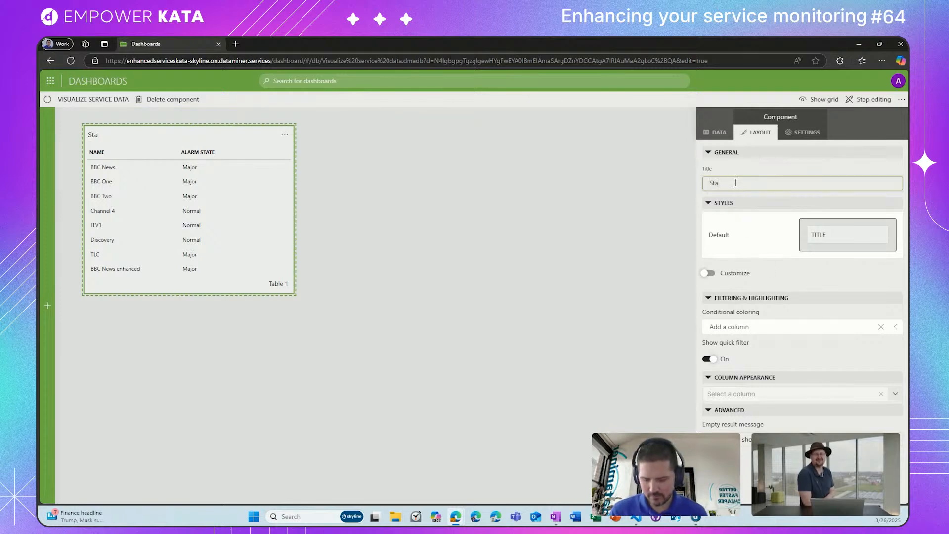
pyautogui.write('ndard')
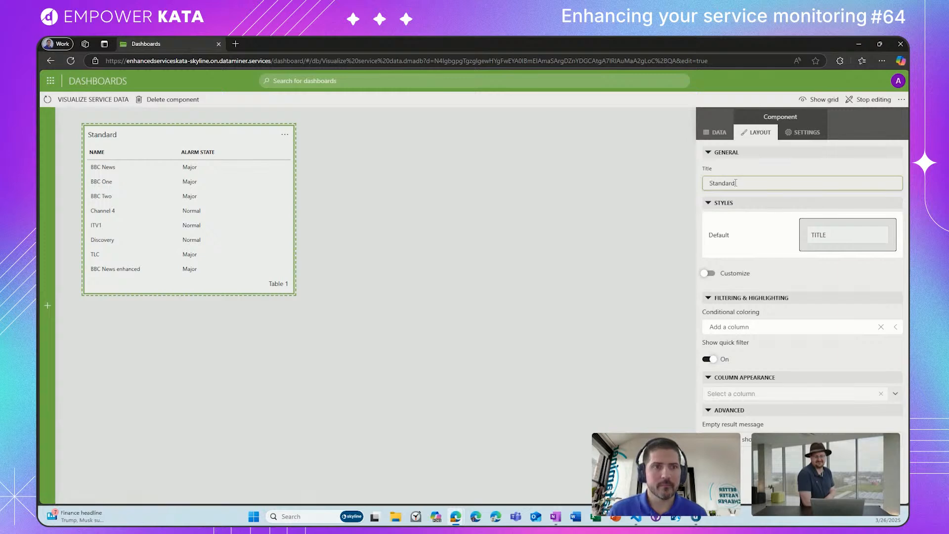
pyautogui.write(' s')
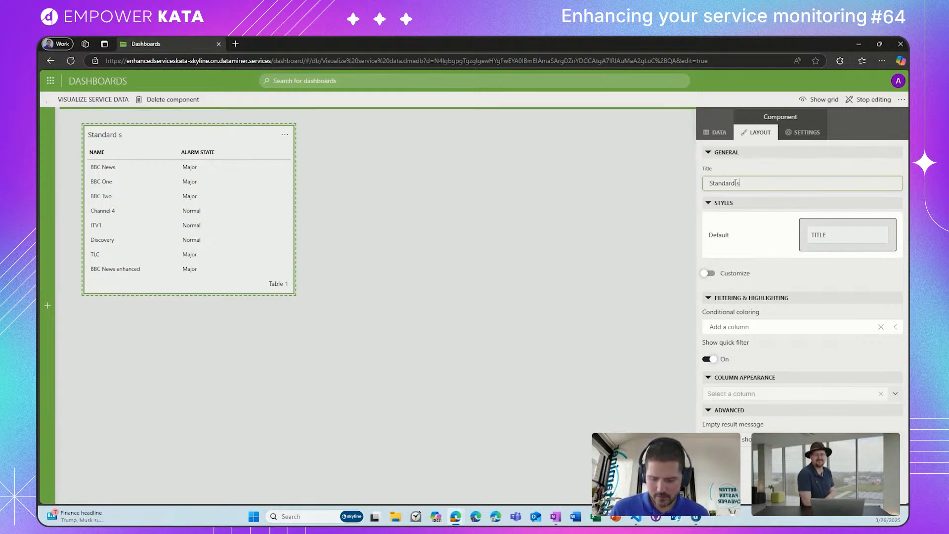
pyautogui.write('ervice data')
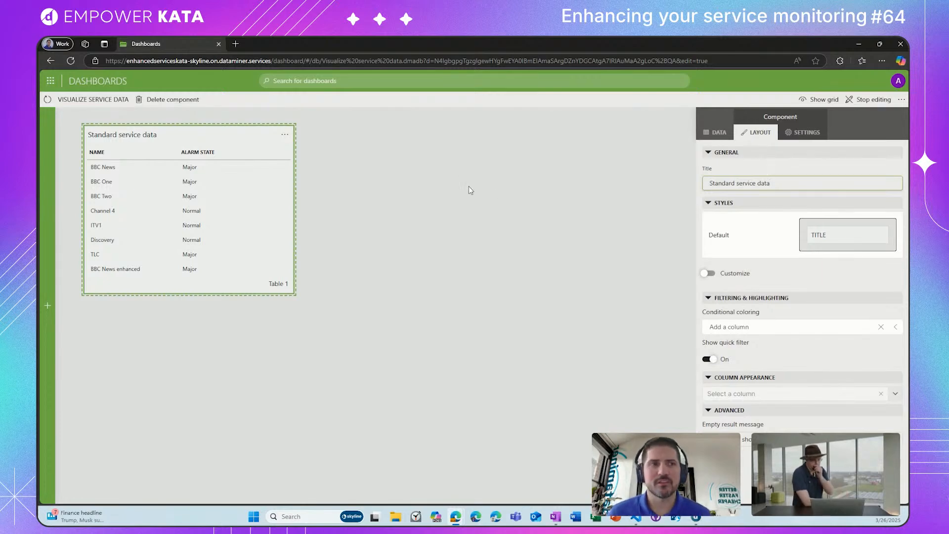
pyautogui.click(579, 220)
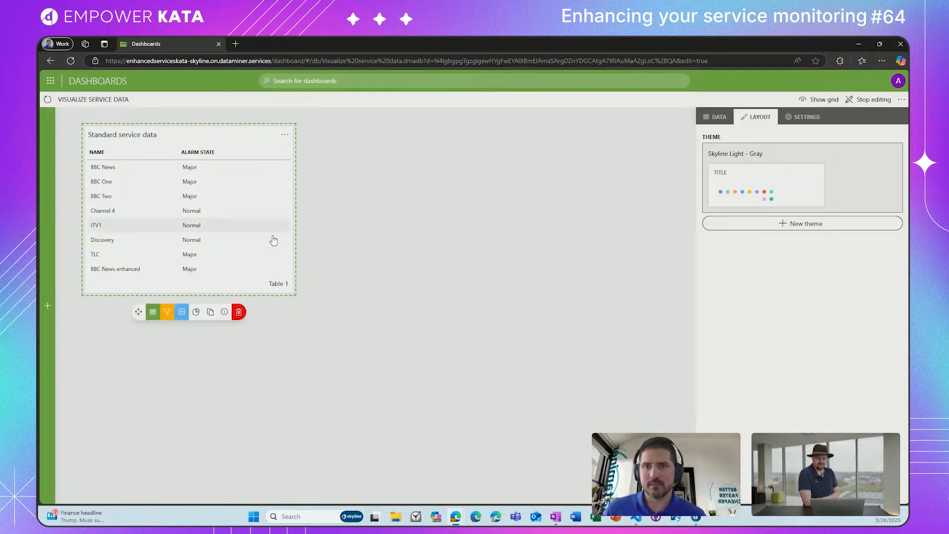
# Step: Add a second query to the dashboard's data and name it "Get enhanced"
pyautogui.click(262, 133)
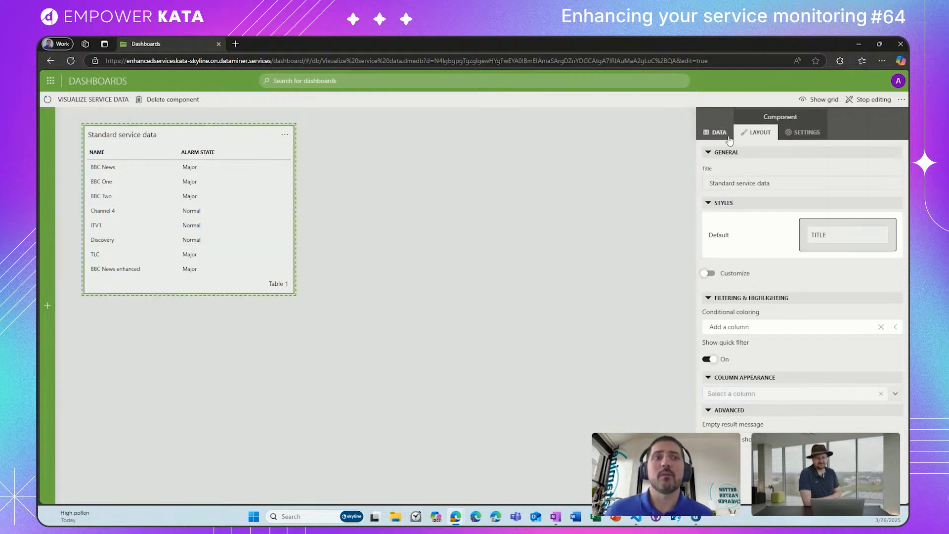
pyautogui.click(720, 133)
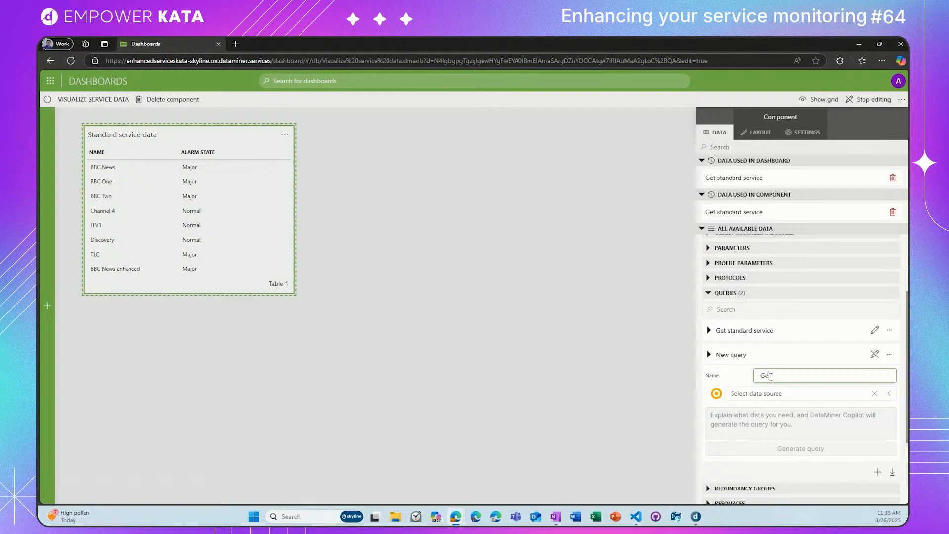
pyautogui.write('t enhanced')
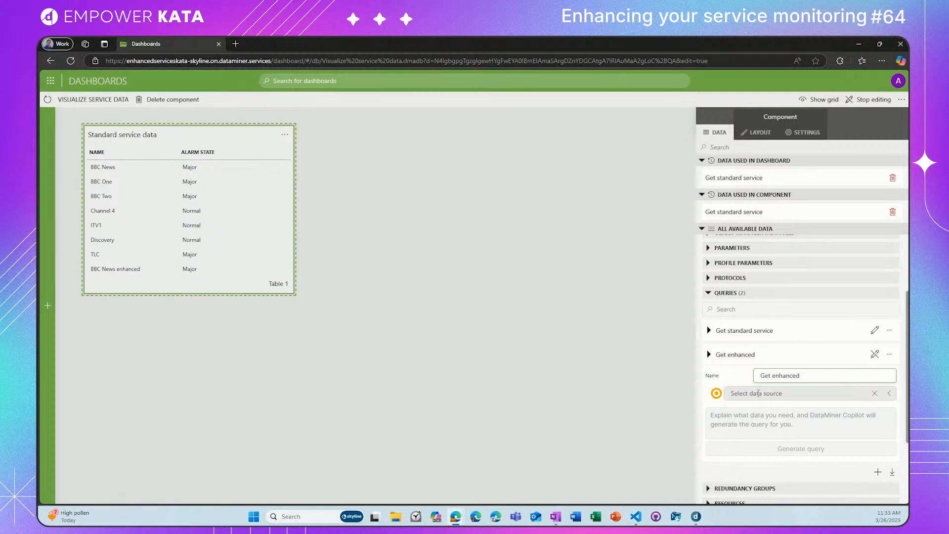
# Step: Set the Get enhanced query's source to Get parameters for elements where, by protocol Enhanced Service Tutorial, with the Service Element Status parameter
pyautogui.click(769, 396)
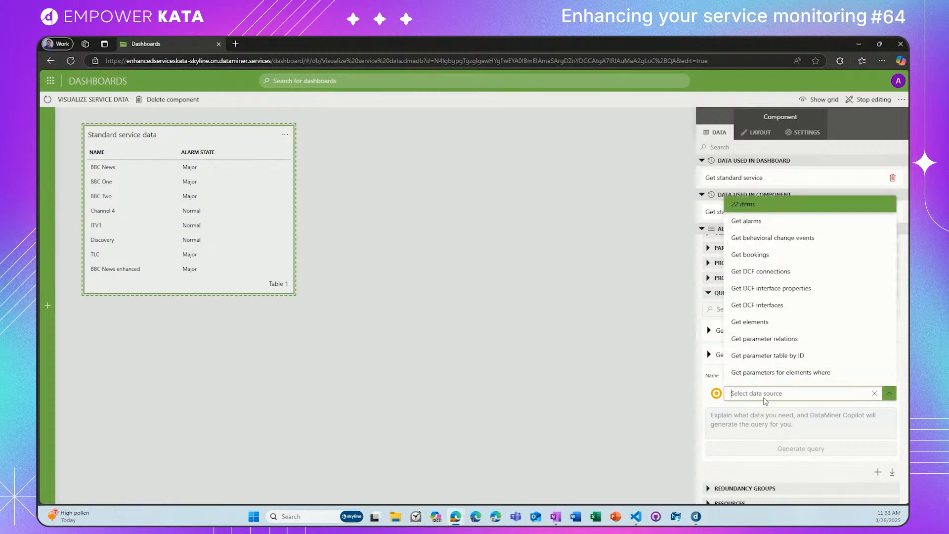
pyautogui.click(745, 376)
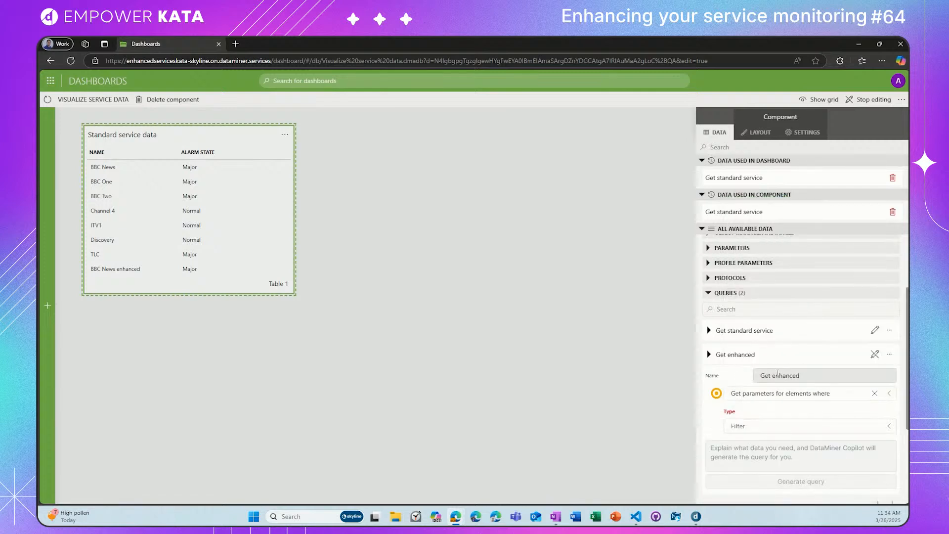
pyautogui.click(775, 428)
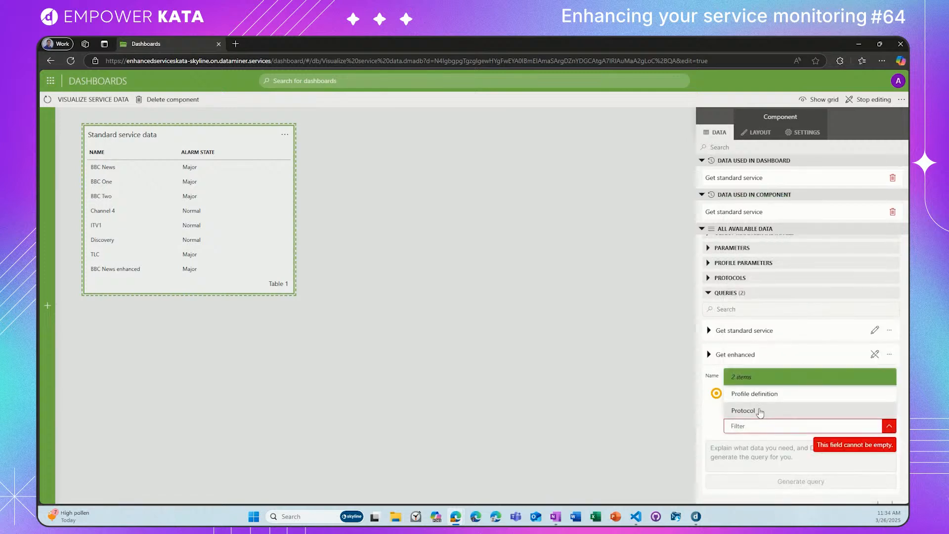
pyautogui.click(759, 411)
pyautogui.scroll(-2, 752, 400)
pyautogui.click(757, 370)
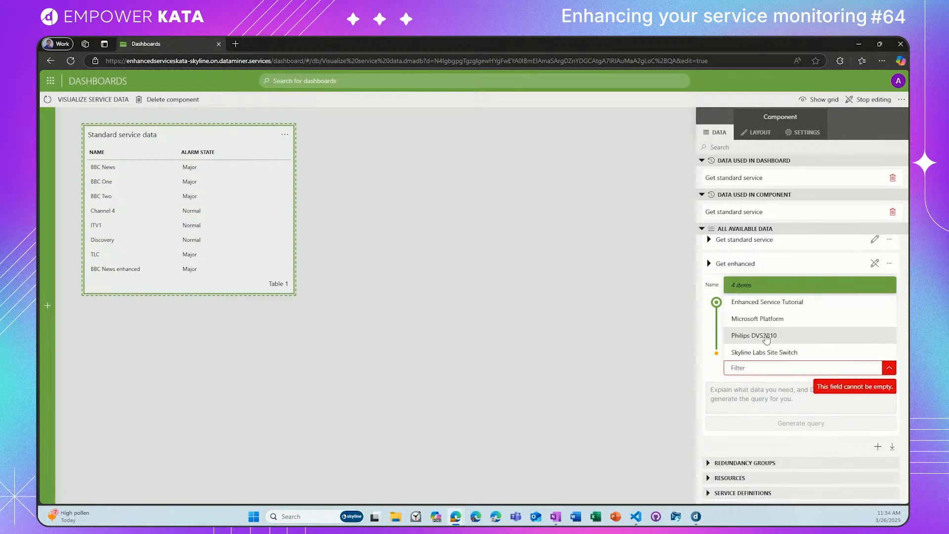
pyautogui.click(764, 302)
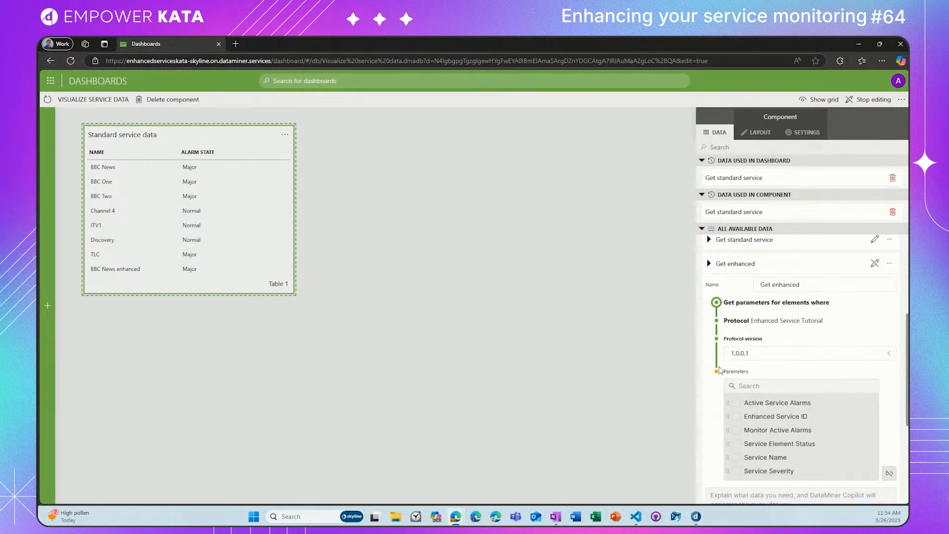
pyautogui.scroll(-1, 718, 379)
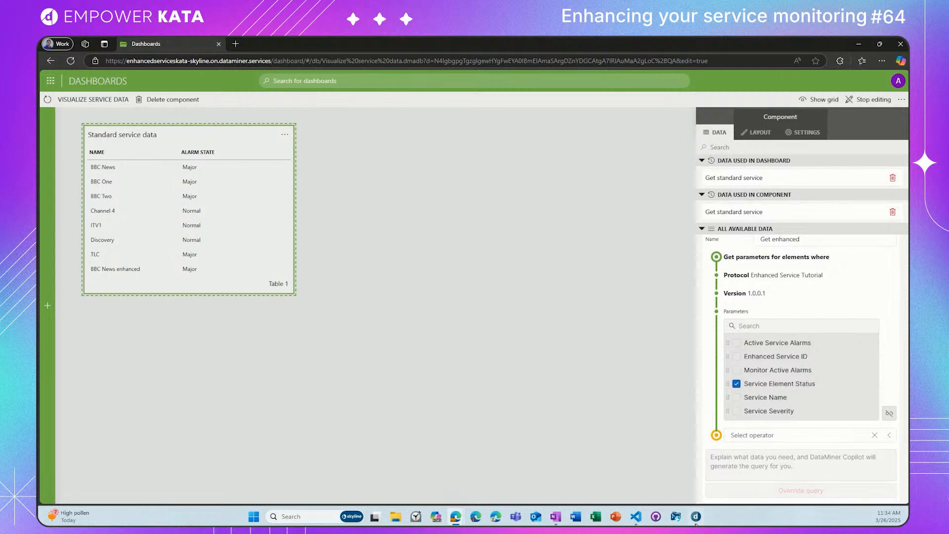
# Step: Switch to DataMiner Cube, examine the BBC News enhanced service's Service Element Status table, and return to the dashboard
pyautogui.click(696, 519)
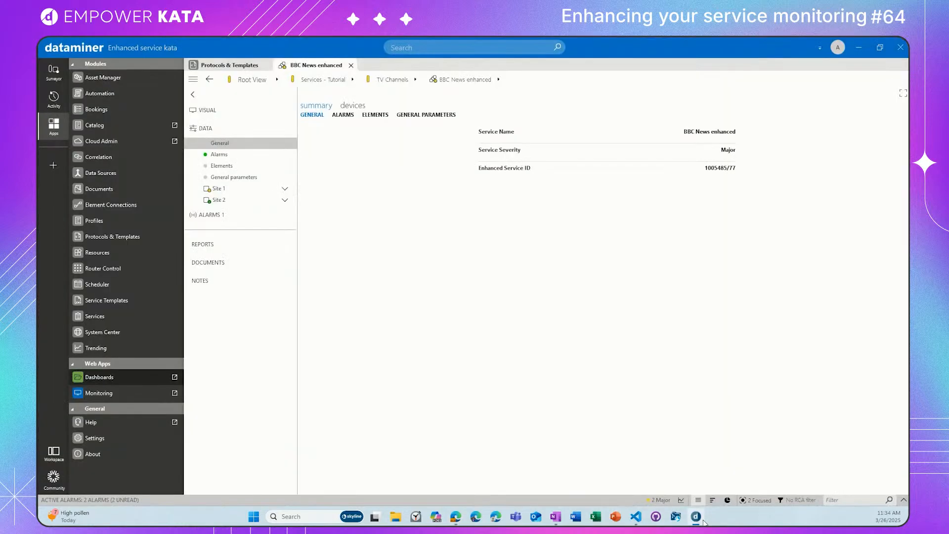
pyautogui.click(259, 166)
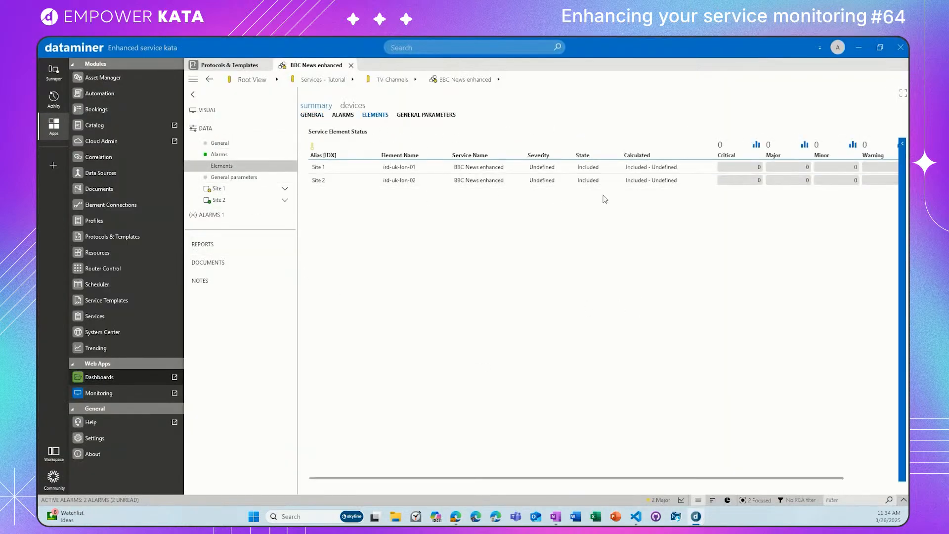
pyautogui.click(858, 54)
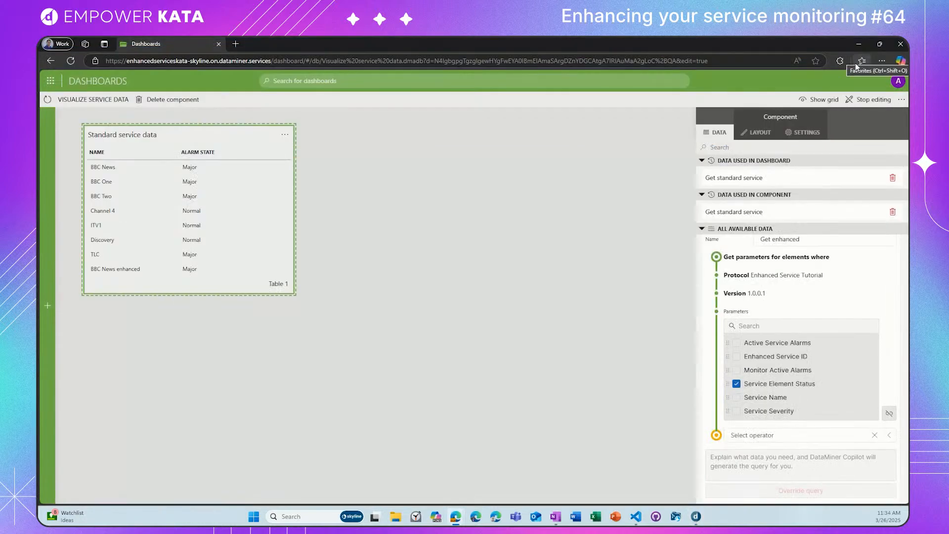
# Step: Add a Select operator to the Get enhanced query, excluding the first Element ID, State and Calculated columns and including the Element ID column after Warning
pyautogui.click(774, 439)
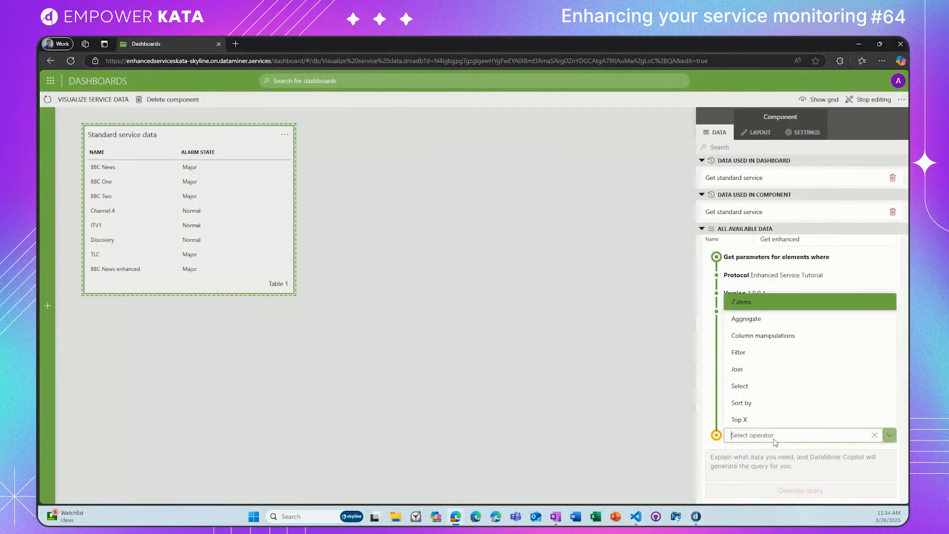
pyautogui.click(758, 388)
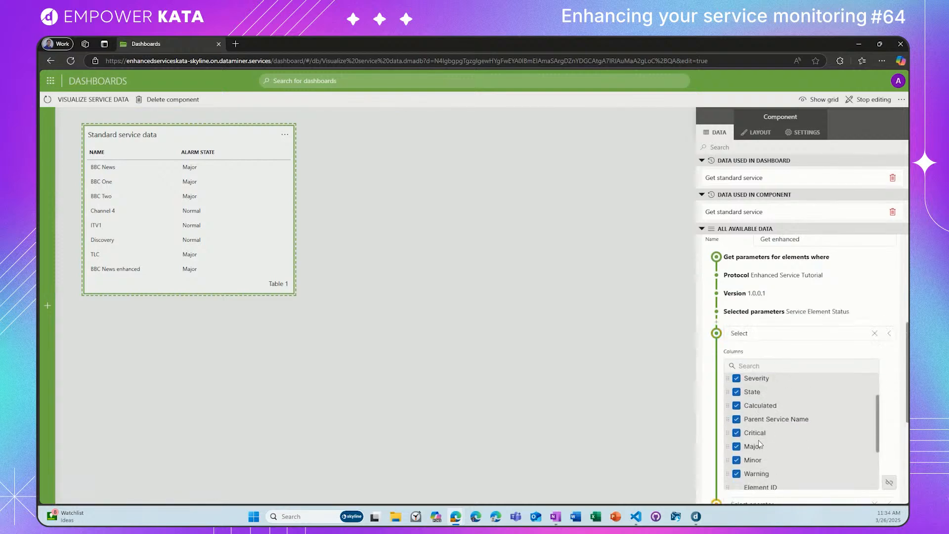
pyautogui.scroll(-2, 759, 357)
pyautogui.click(736, 292)
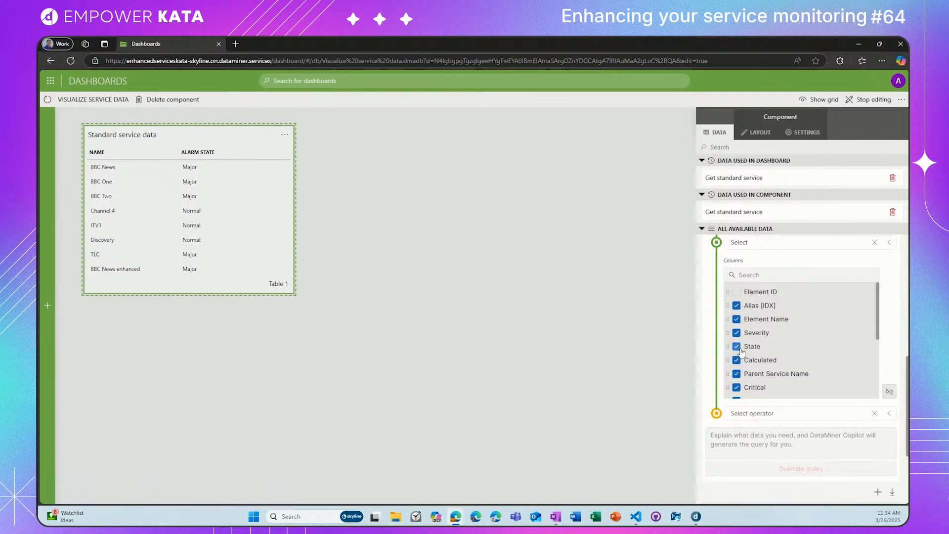
pyautogui.click(736, 346)
pyautogui.scroll(-3, 741, 385)
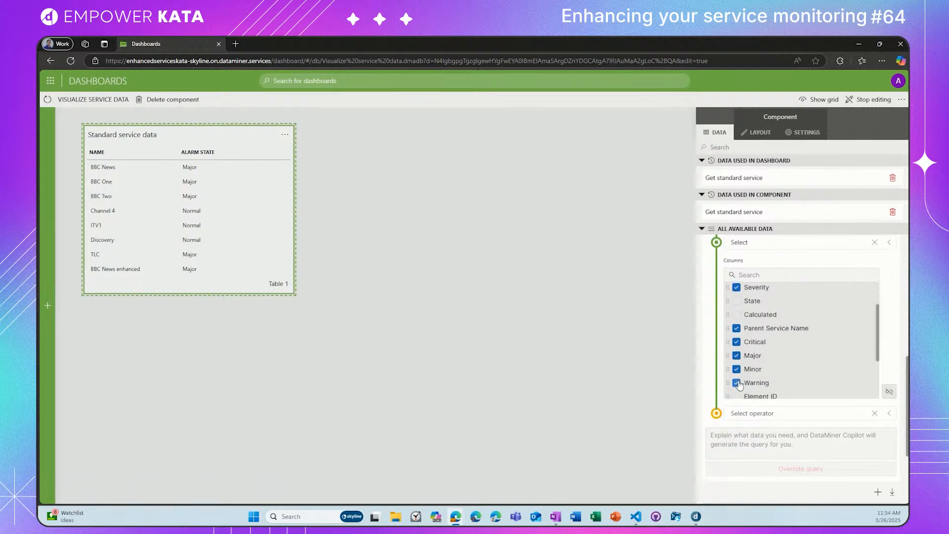
pyautogui.scroll(4, 740, 385)
pyautogui.scroll(-2, 740, 386)
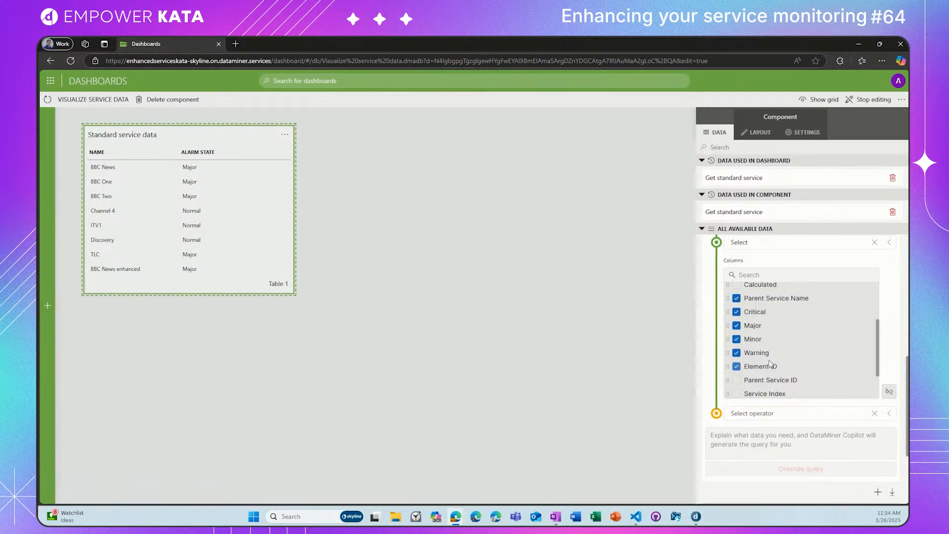
pyautogui.scroll(-2, 806, 340)
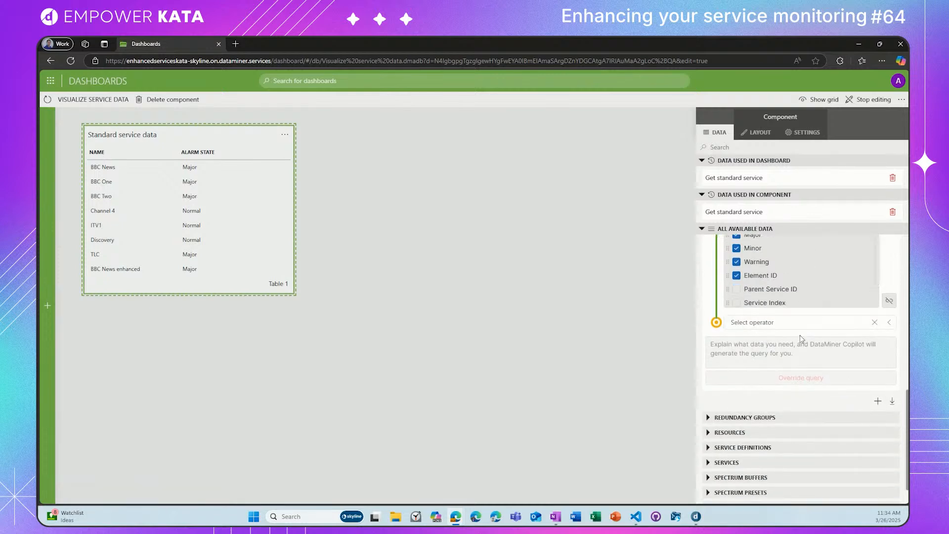
# Step: Rename the Get enhanced query as "Get enhanced service" and finish editing it
pyautogui.scroll(3, 806, 340)
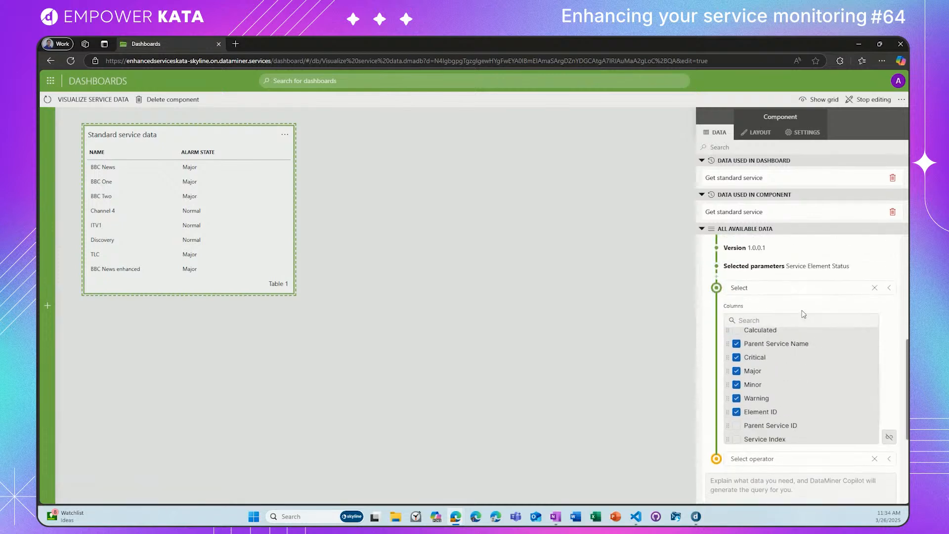
pyautogui.scroll(3, 806, 318)
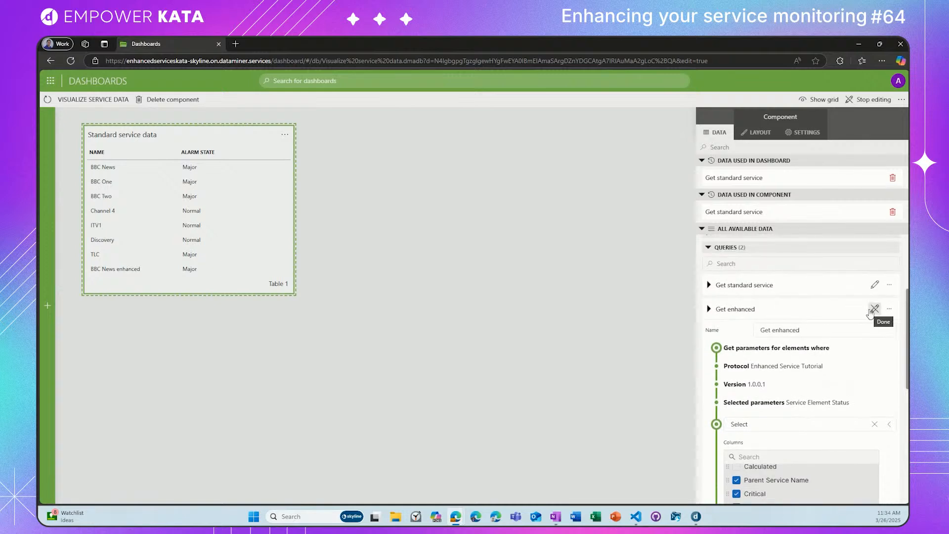
pyautogui.click(824, 330)
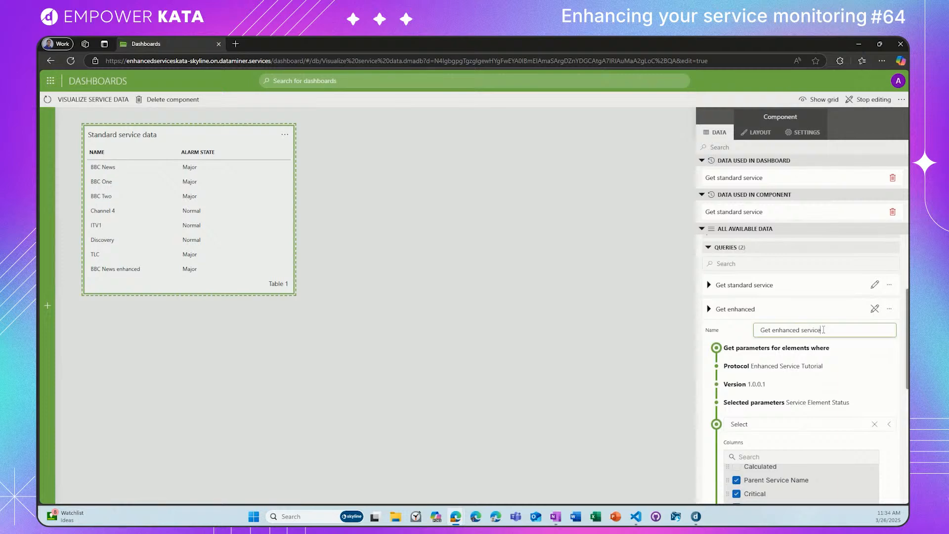
pyautogui.write('service')
pyautogui.click(875, 309)
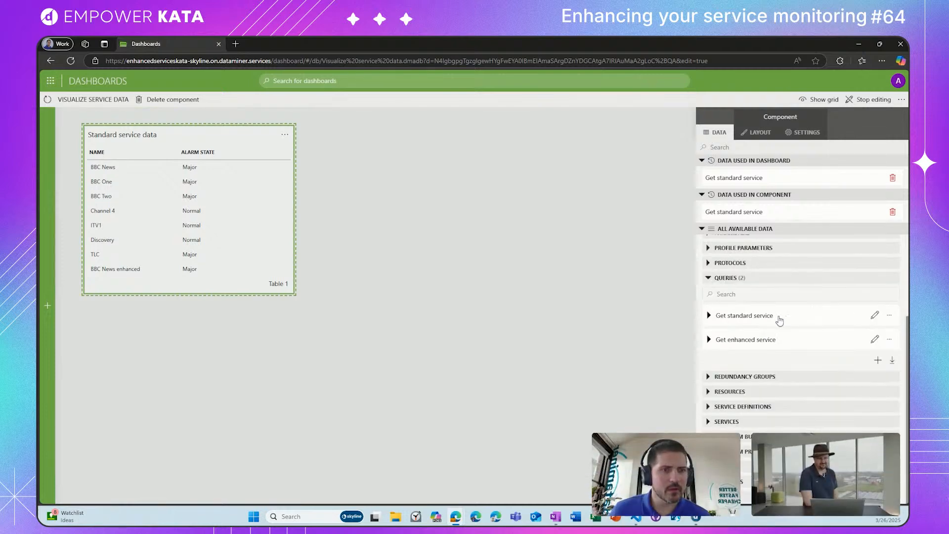
# Step: Place the Get enhanced service query beside the standard table, visualize it as a table, and enlarge it to show all columns and match that table's height
pyautogui.moveTo(762, 340); pyautogui.dragTo(344, 139)
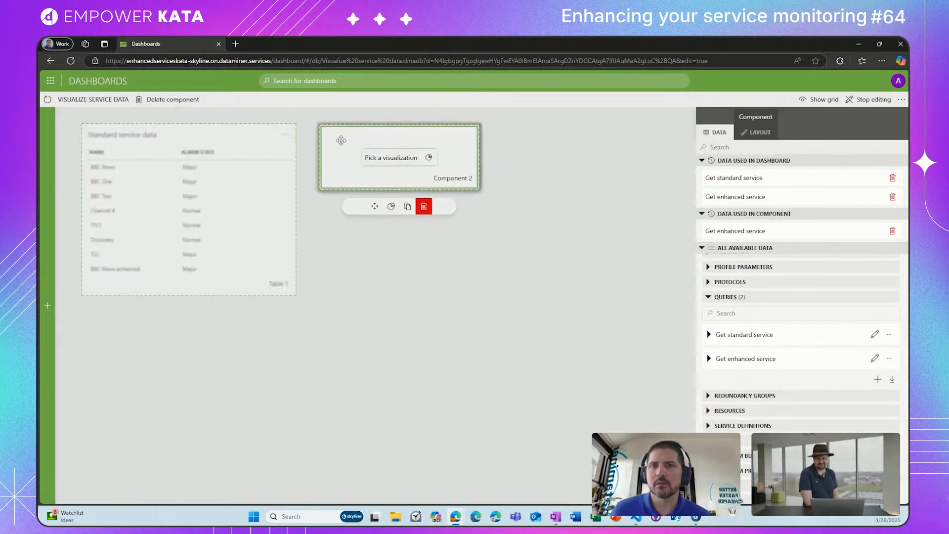
pyautogui.click(393, 206)
pyautogui.click(380, 274)
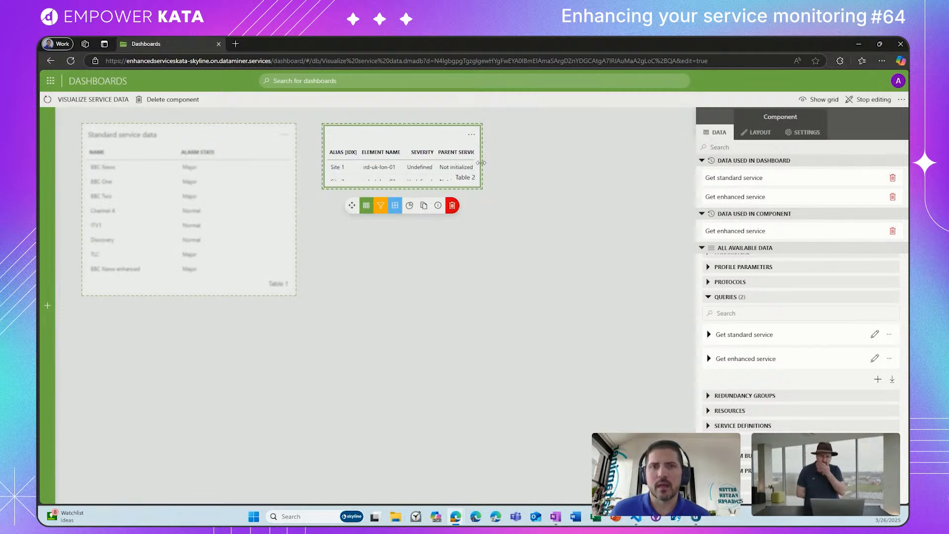
pyautogui.moveTo(481, 163); pyautogui.dragTo(667, 167)
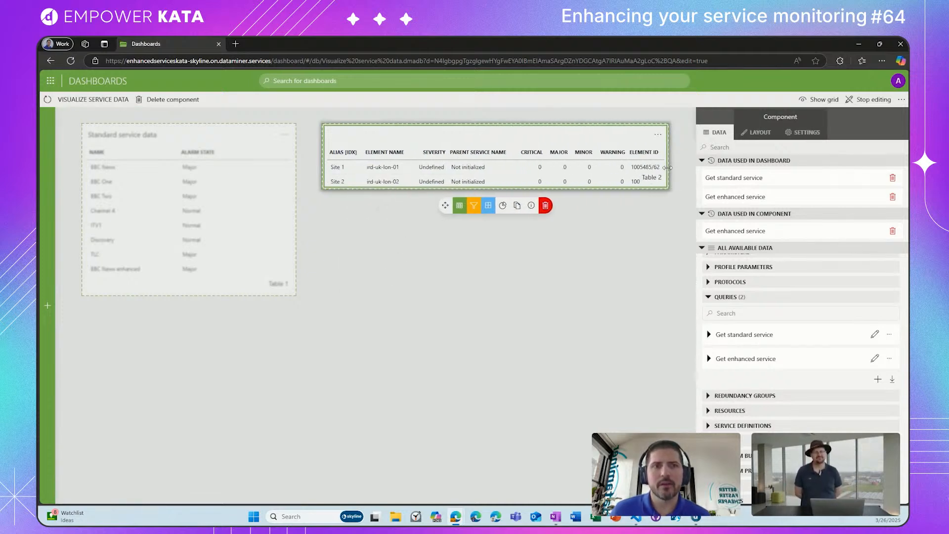
pyautogui.moveTo(433, 189); pyautogui.dragTo(433, 295)
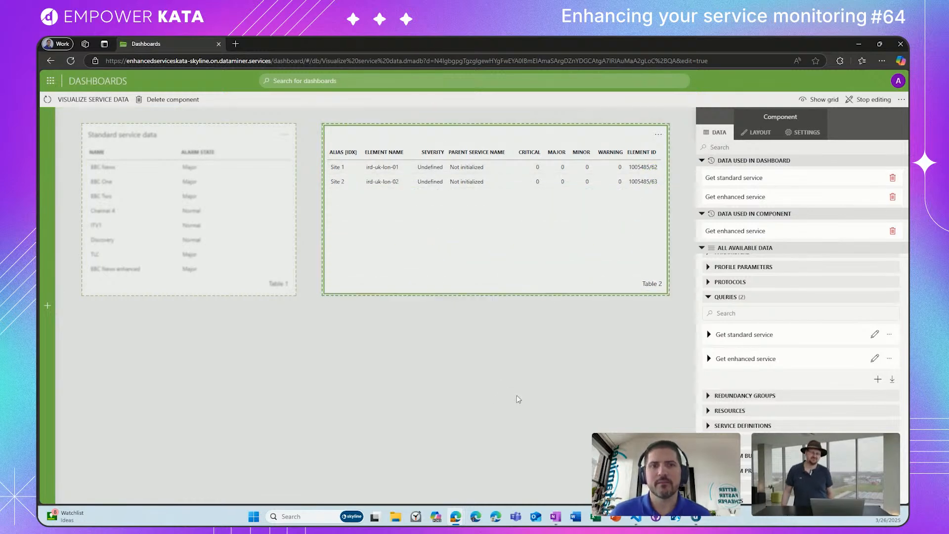
pyautogui.click(524, 399)
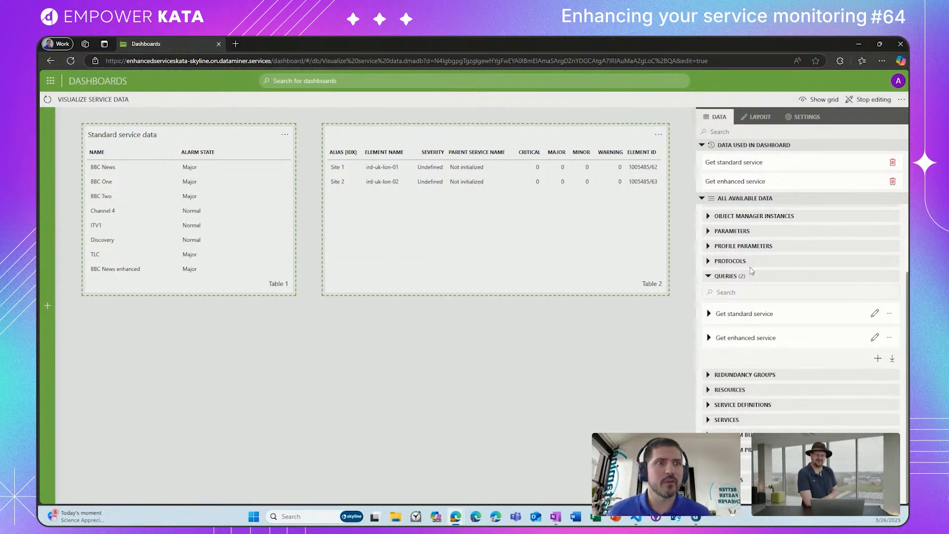
# Step: Set the new table component's title to "Enhanced service data"
pyautogui.click(515, 245)
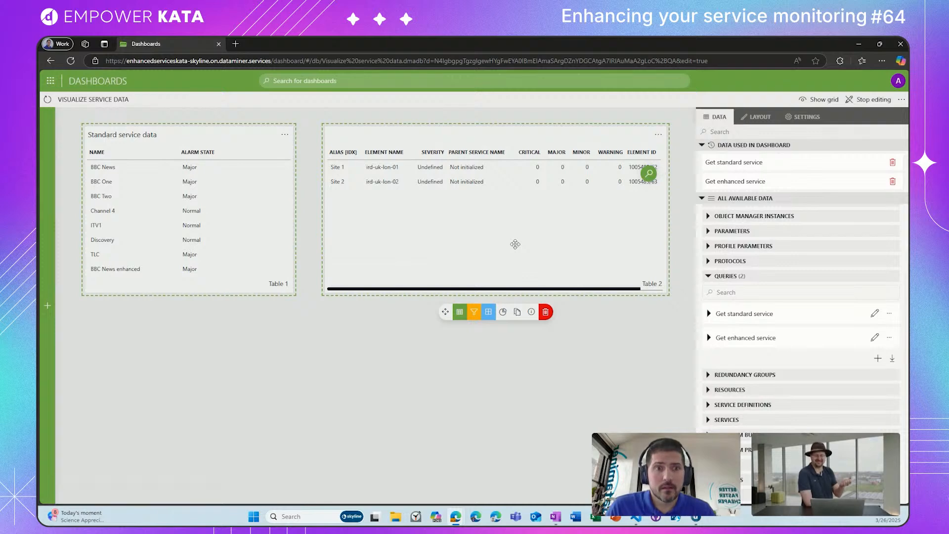
pyautogui.click(611, 390)
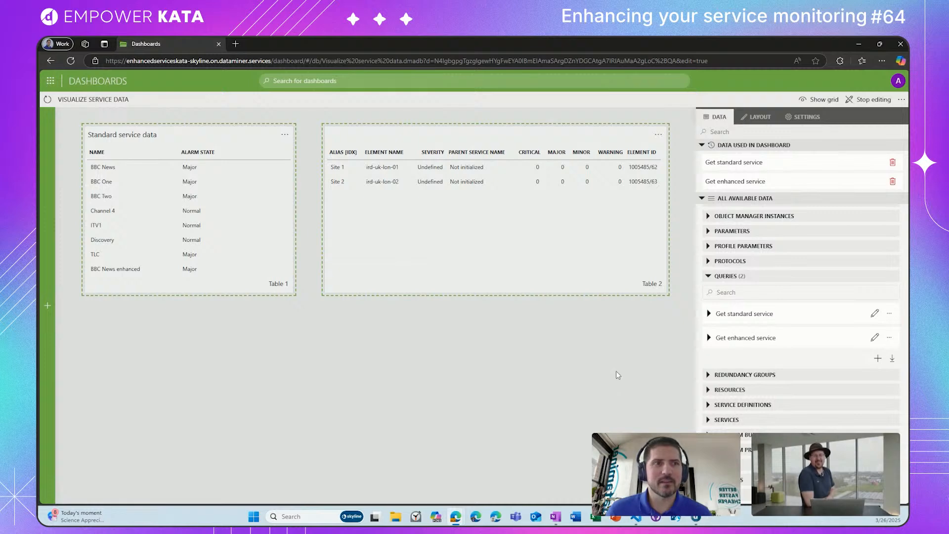
pyautogui.click(757, 117)
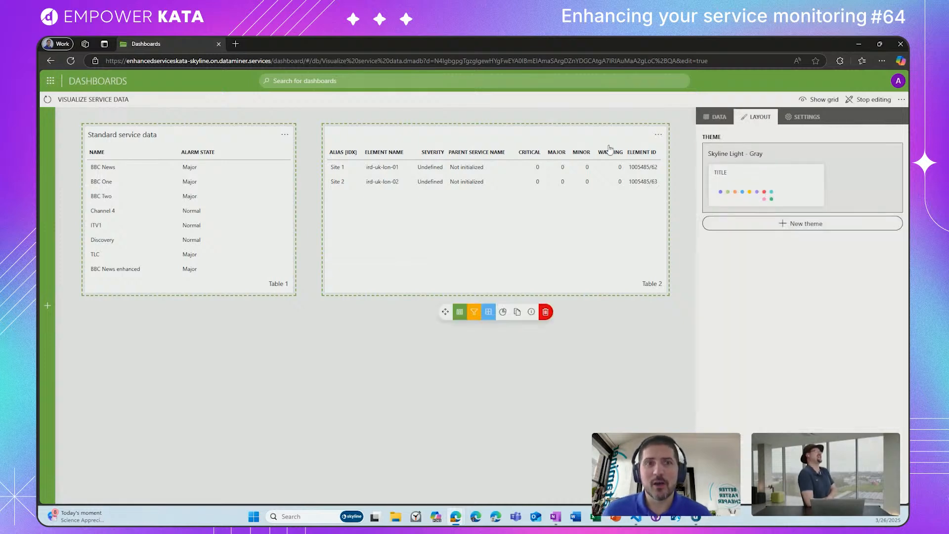
pyautogui.click(610, 149)
pyautogui.click(735, 184)
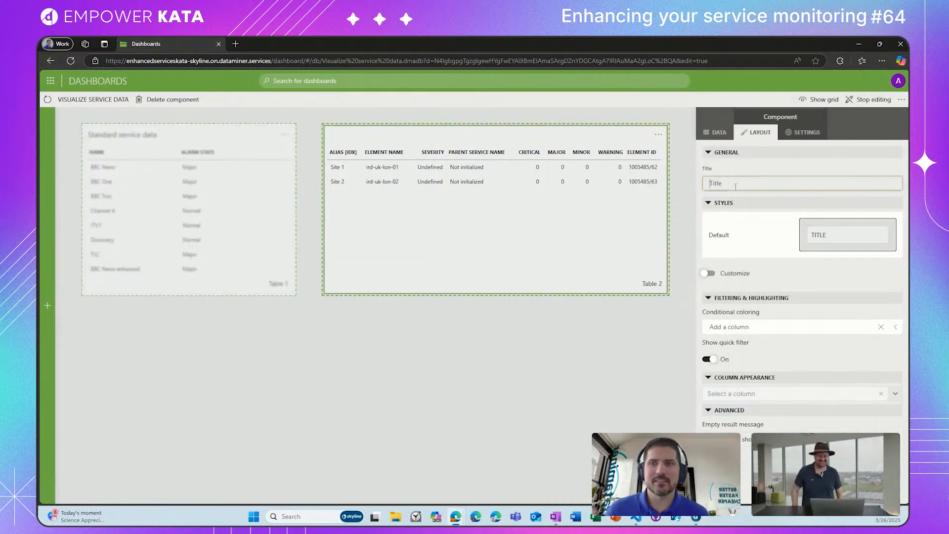
pyautogui.write('Enha')
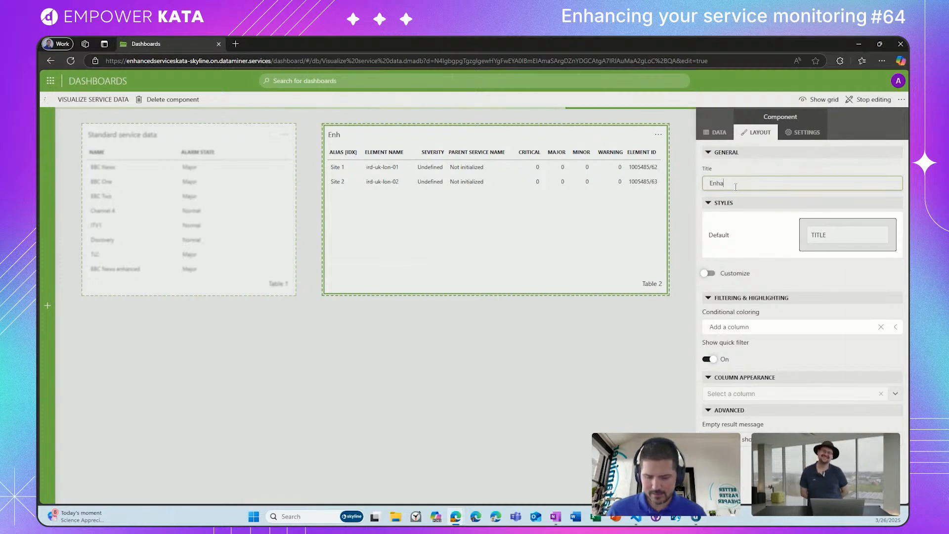
pyautogui.write('nced')
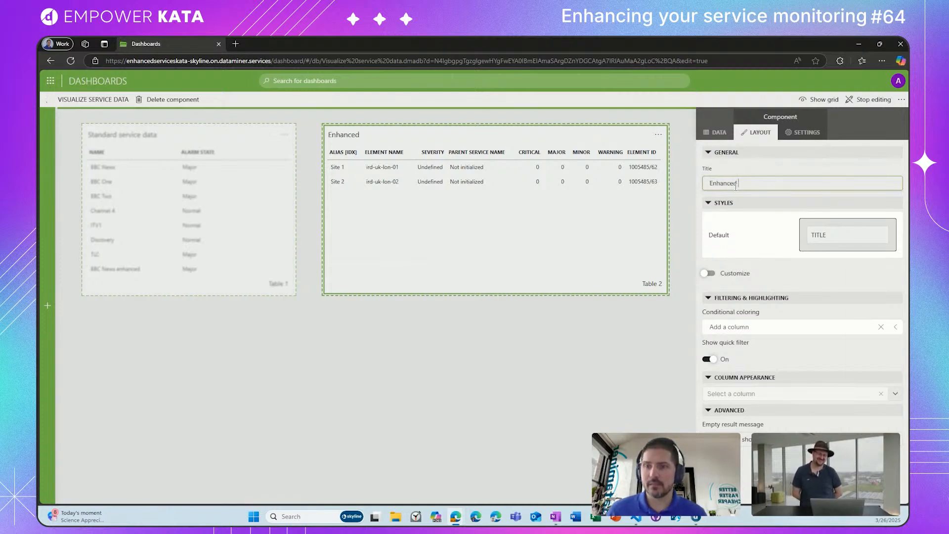
pyautogui.write(' service dat')
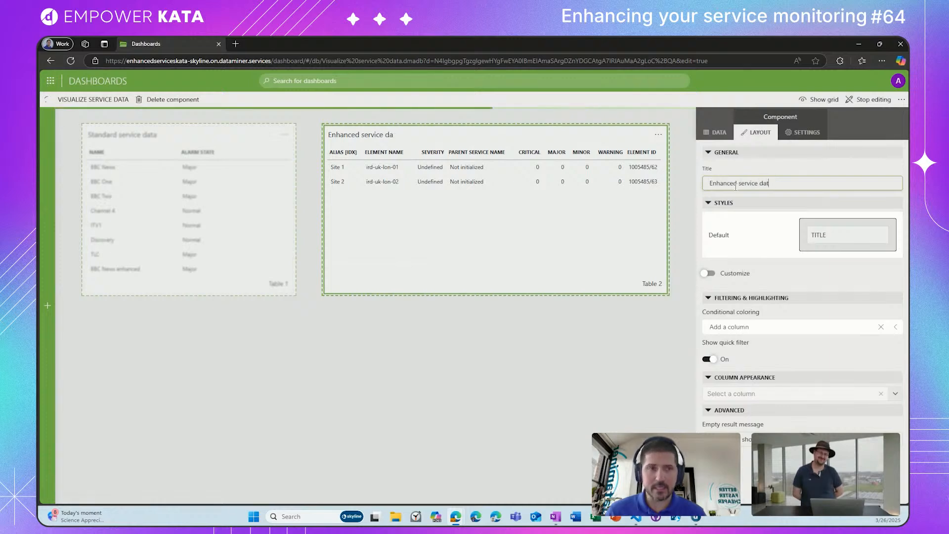
pyautogui.write('a')
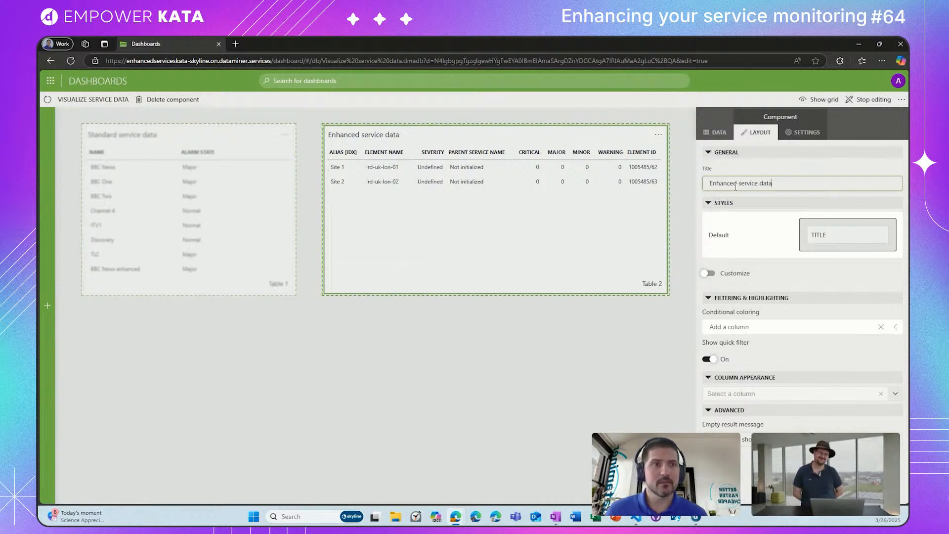
pyautogui.click(497, 349)
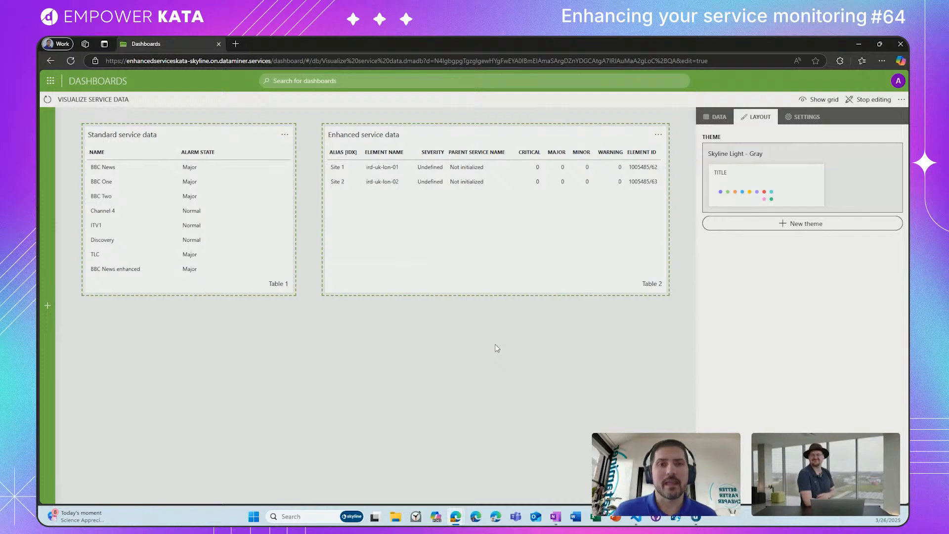
# Step: Switch to DataMiner Cube, examine the Audio page of Site 1 in the BBC News enhanced service, and return to the dashboard
pyautogui.click(695, 517)
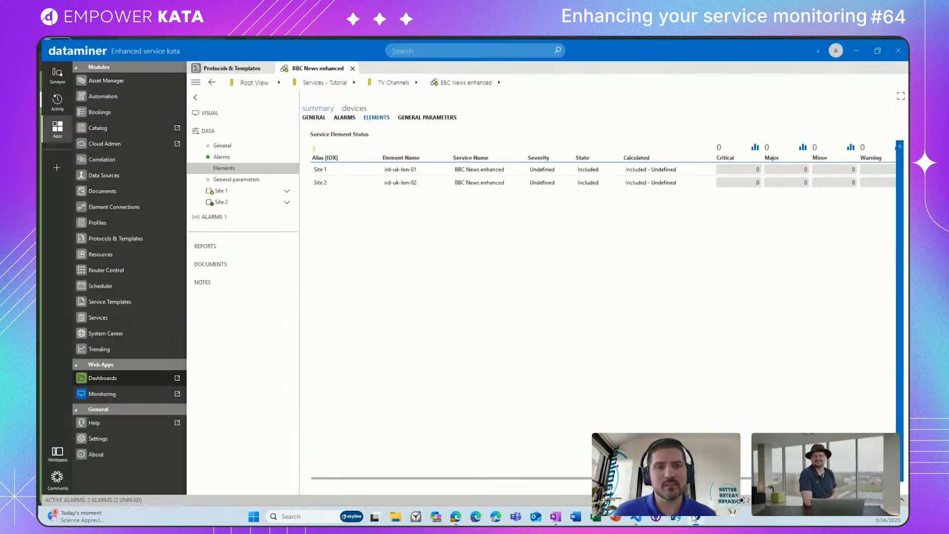
pyautogui.click(242, 191)
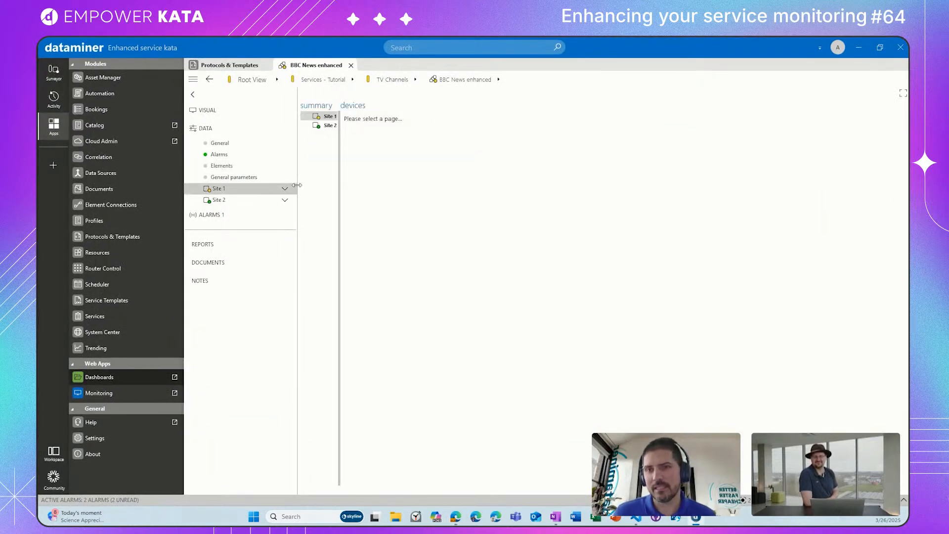
pyautogui.click(284, 189)
pyautogui.click(257, 200)
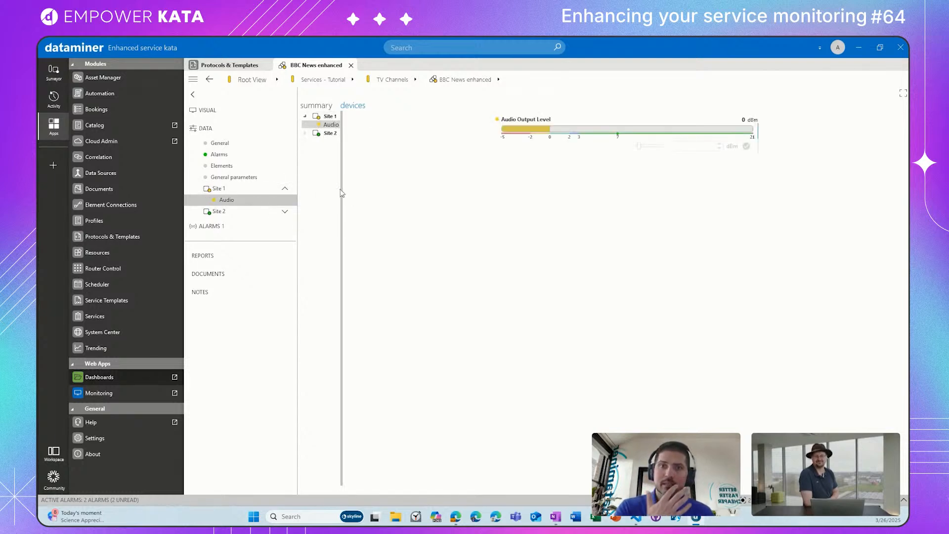
pyautogui.moveTo(342, 192); pyautogui.dragTo(359, 190)
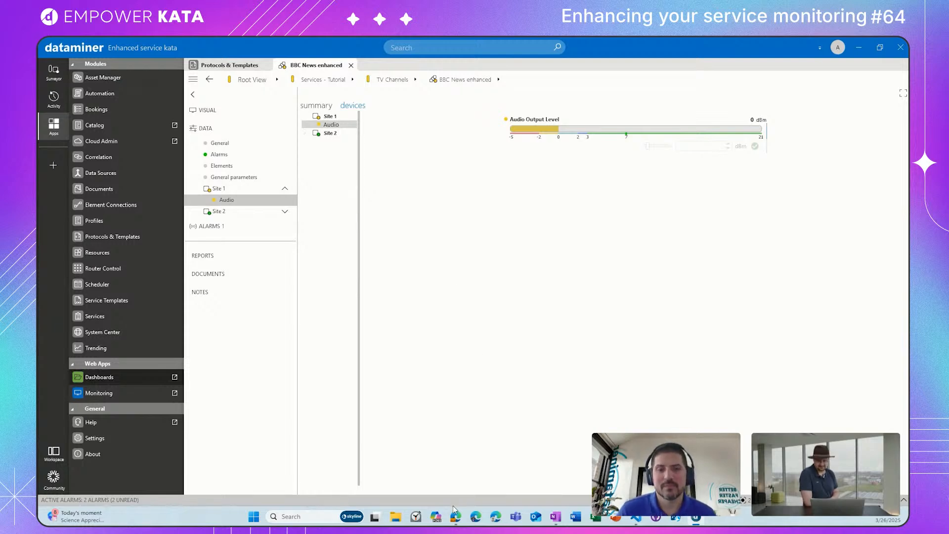
pyautogui.moveTo(454, 514)
pyautogui.click(500, 470)
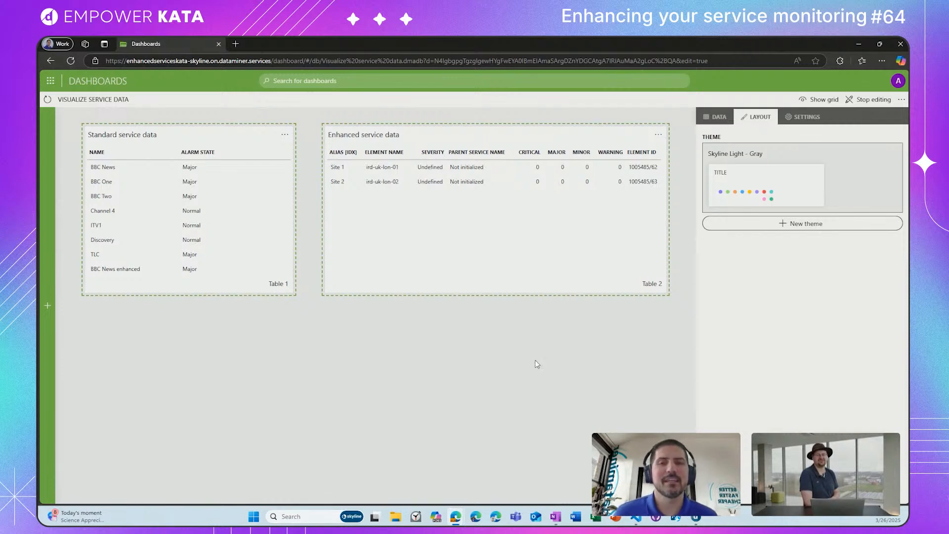
# Step: Show the data available to the dashboard and select the Site 1 row in the Enhanced service data table
pyautogui.click(500, 274)
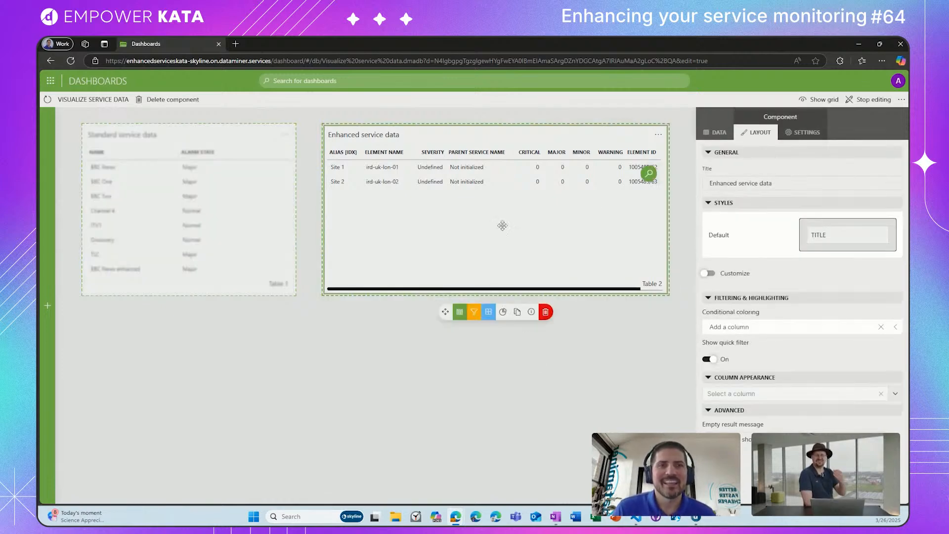
pyautogui.click(718, 133)
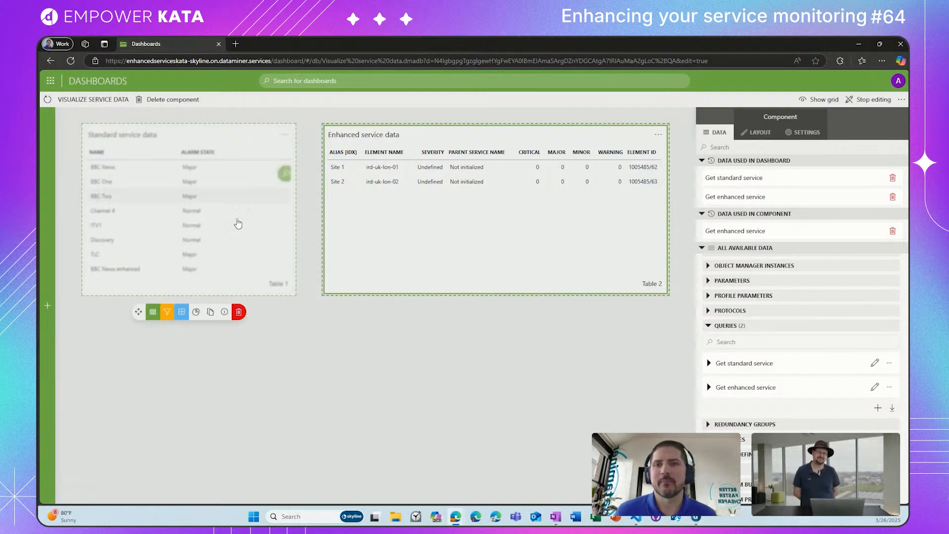
pyautogui.click(570, 339)
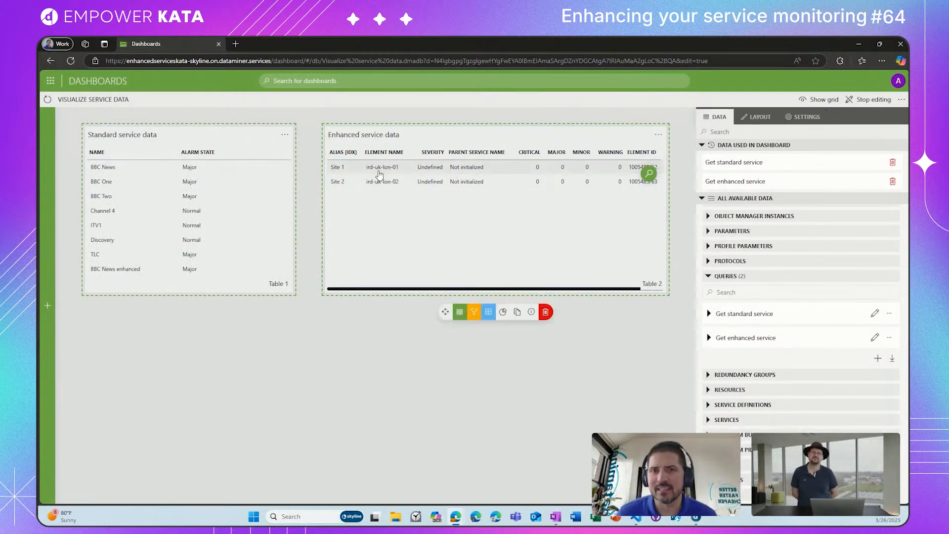
pyautogui.click(380, 175)
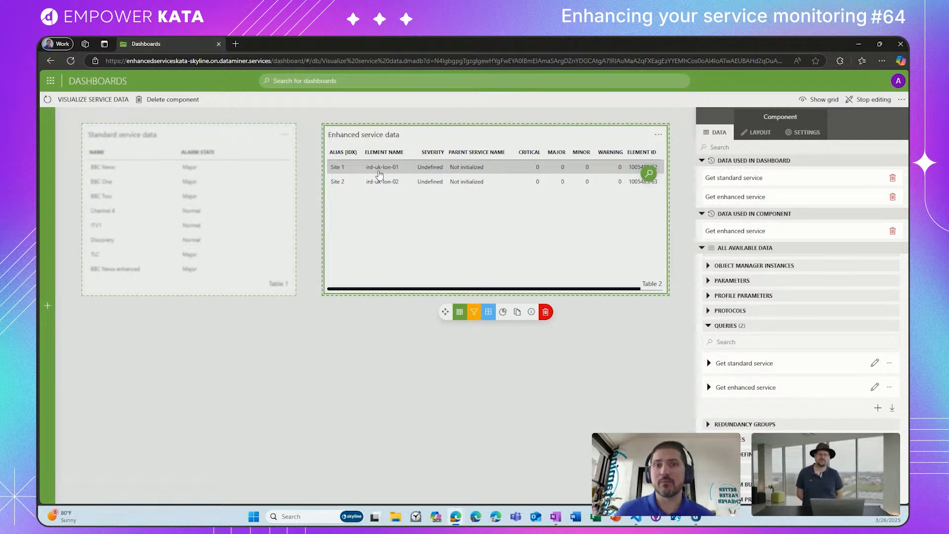
pyautogui.click(476, 368)
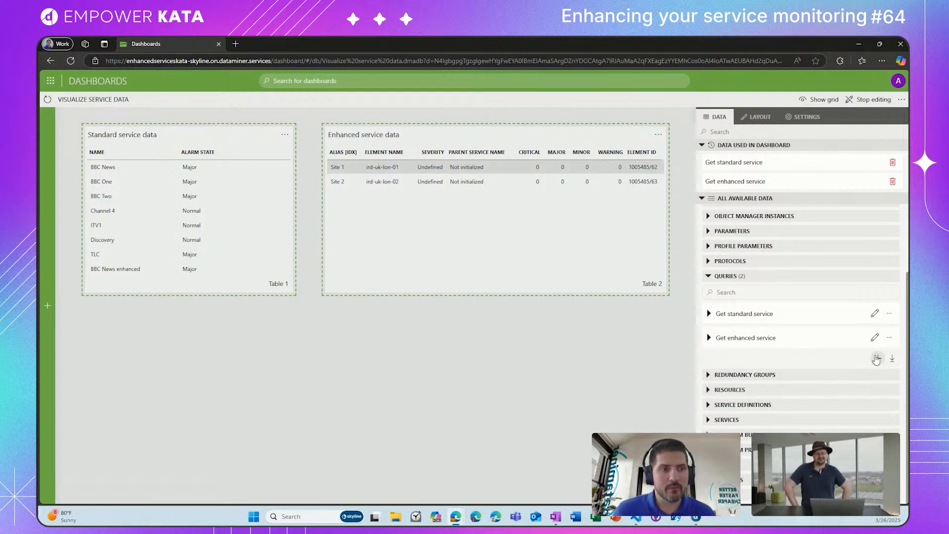
# Step: Create a new query named "Get managed objects"
pyautogui.click(878, 358)
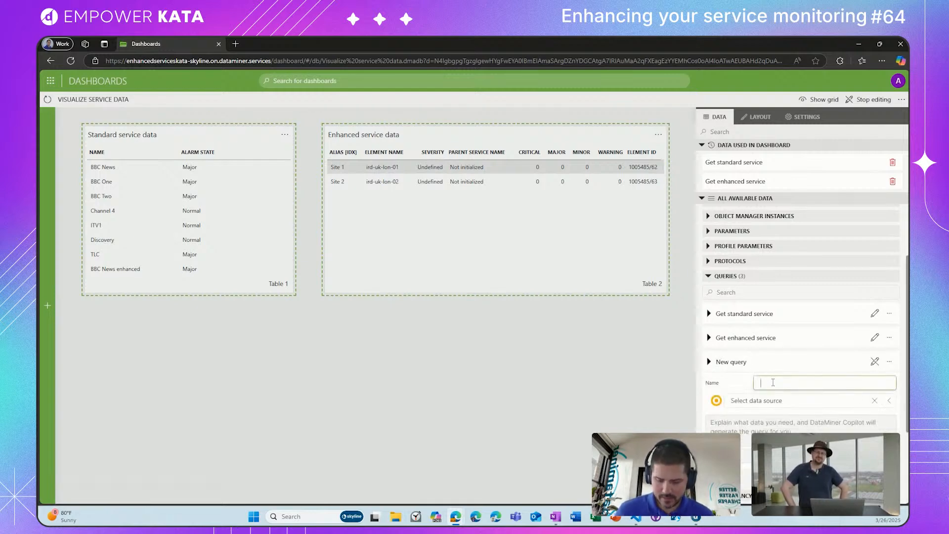
pyautogui.write('Get manage')
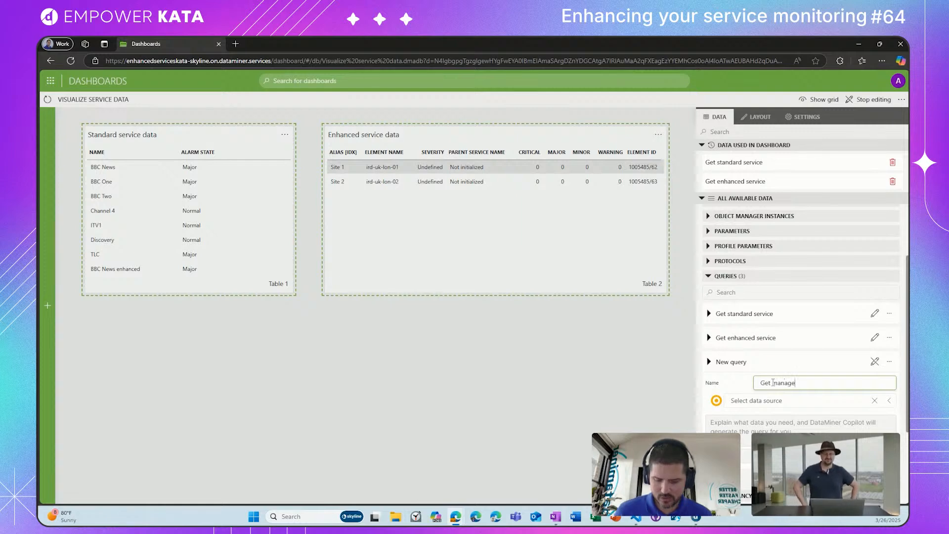
pyautogui.write('d objects')
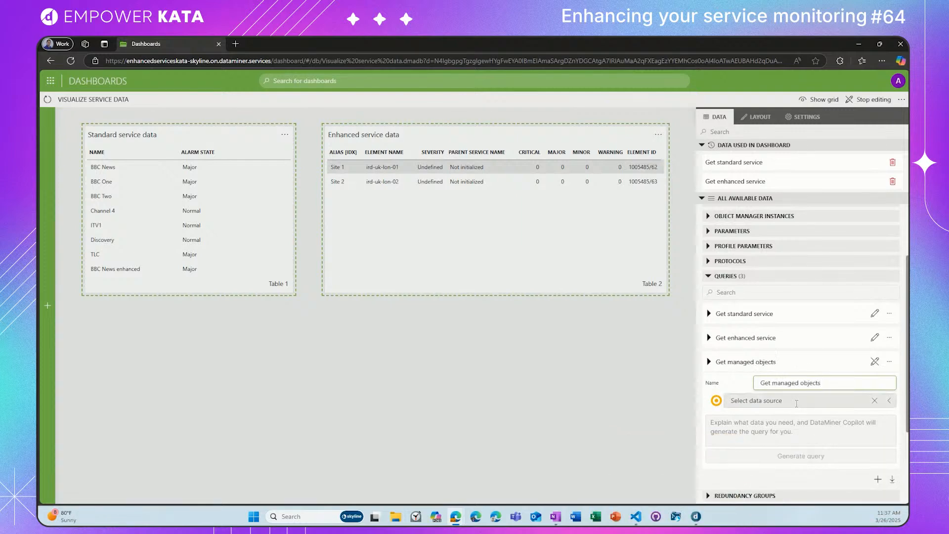
# Step: Make the query get parameters for elements by protocol, using Philips DVS3810 and including the Audio Output Level parameter
pyautogui.click(797, 406)
pyautogui.click(787, 376)
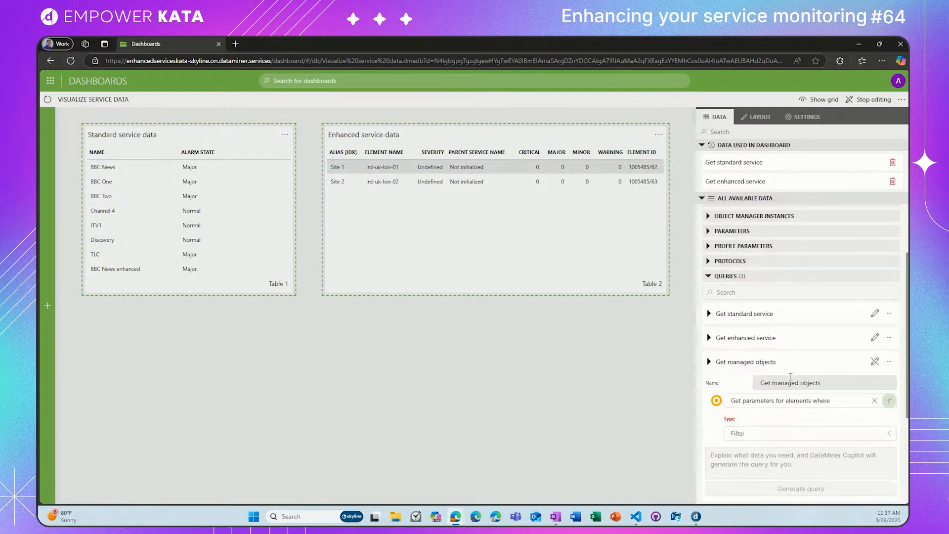
pyautogui.click(764, 433)
pyautogui.click(761, 418)
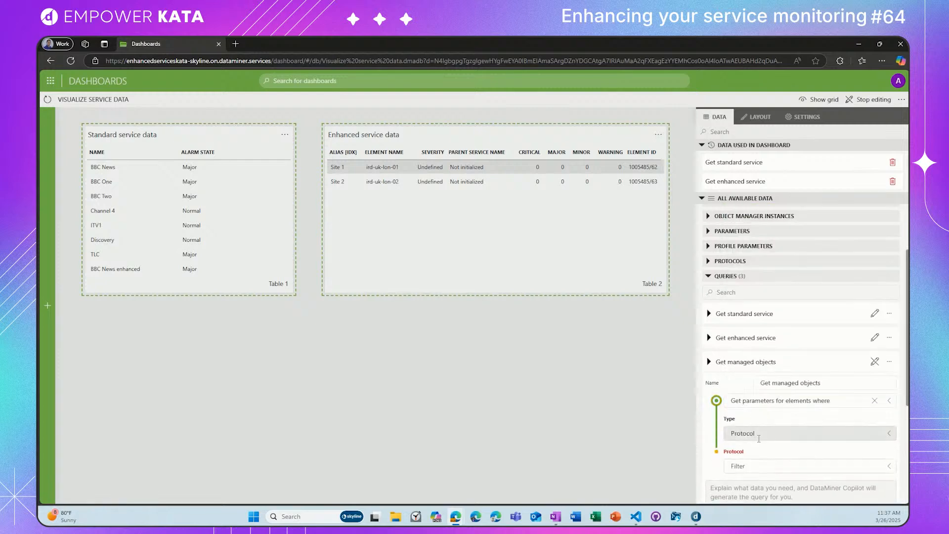
pyautogui.click(758, 465)
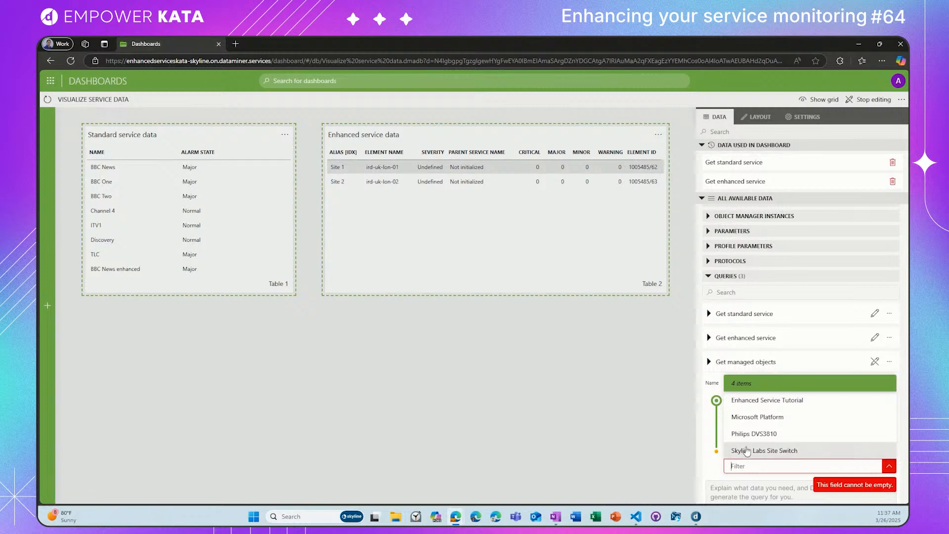
pyautogui.click(747, 433)
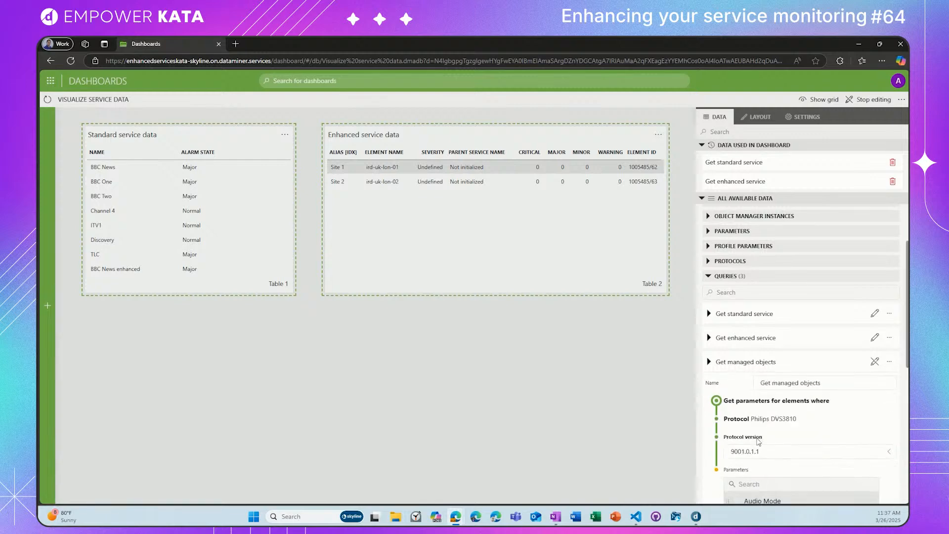
pyautogui.scroll(-3, 746, 430)
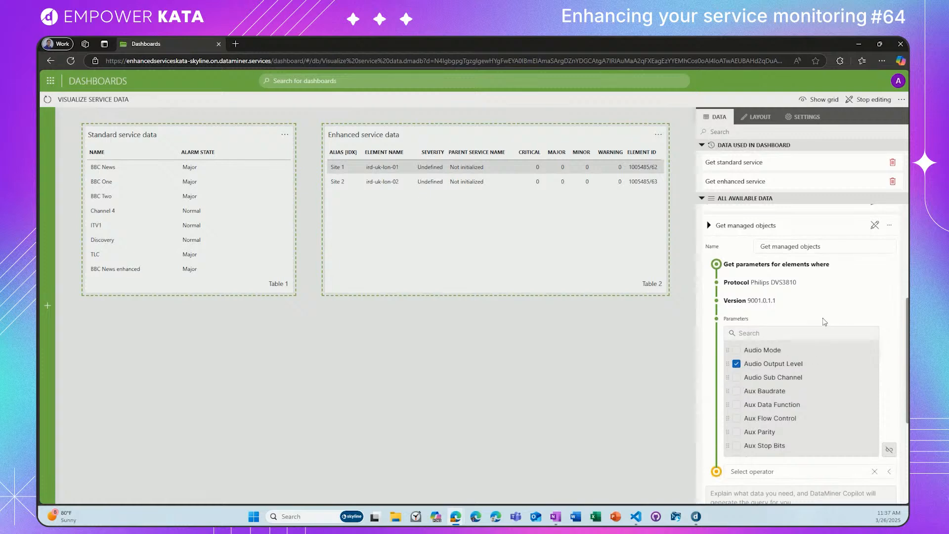
# Step: Add a Filter operator to the Get managed objects query on the Element ID column with the Regex filter method
pyautogui.scroll(-2, 796, 366)
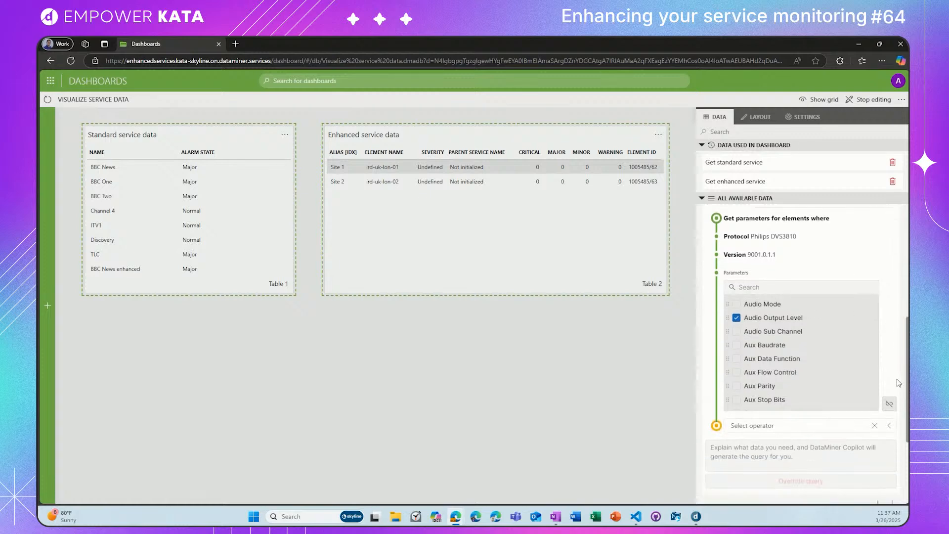
pyautogui.click(791, 380)
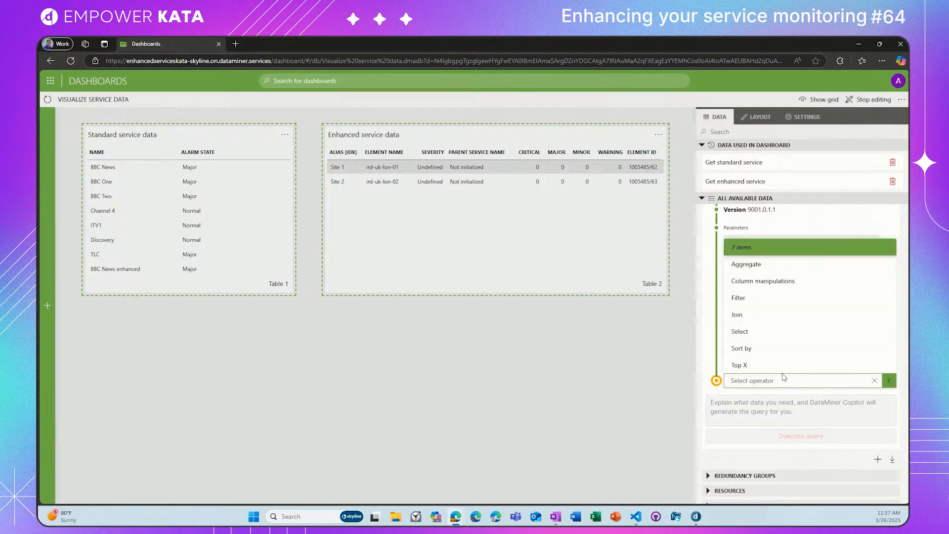
pyautogui.click(756, 298)
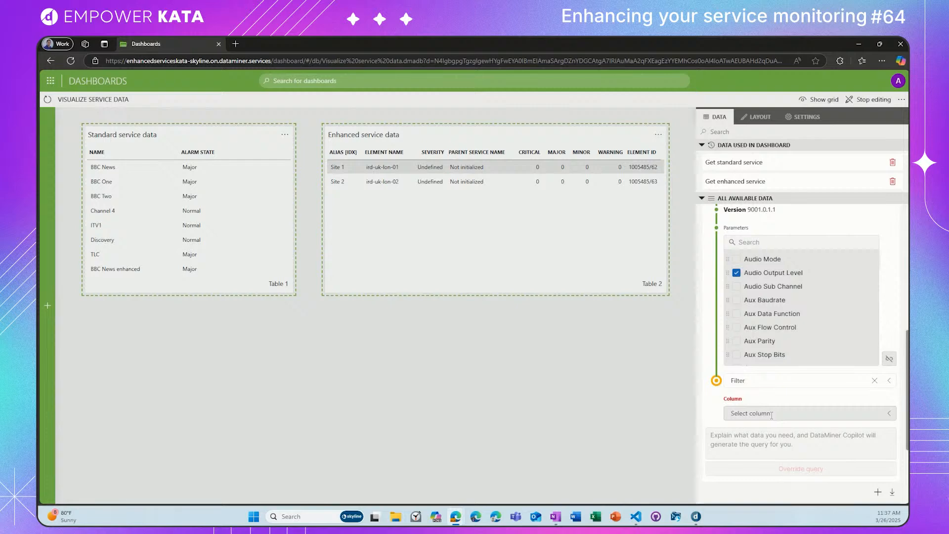
pyautogui.click(510, 185)
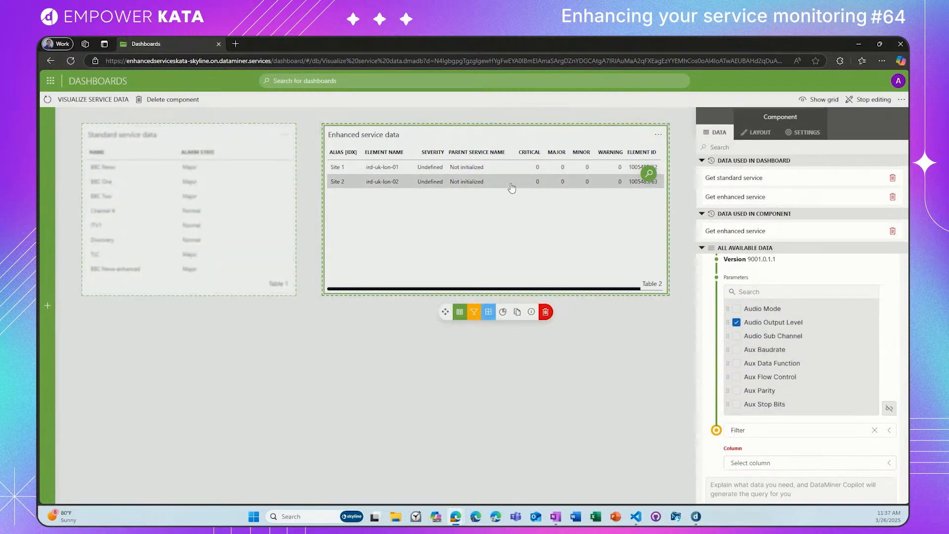
pyautogui.click(793, 464)
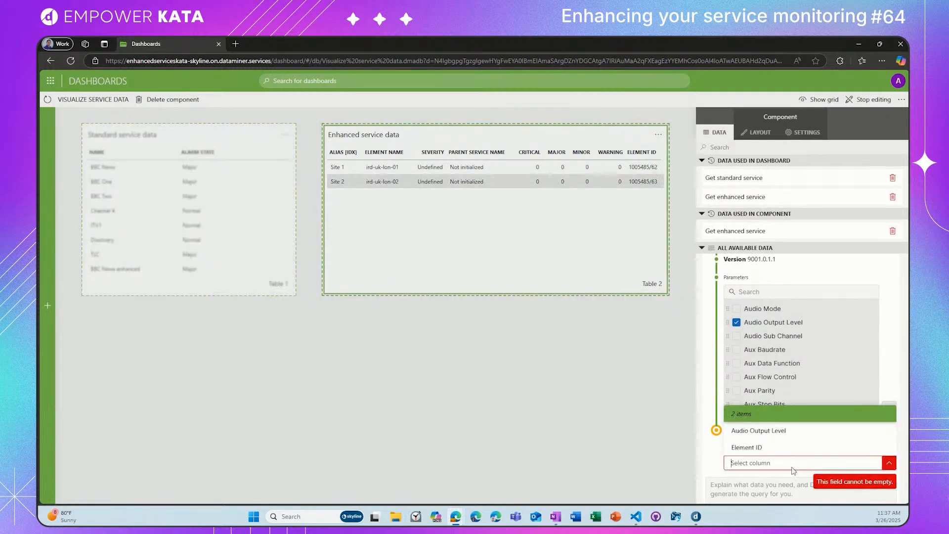
pyautogui.click(767, 448)
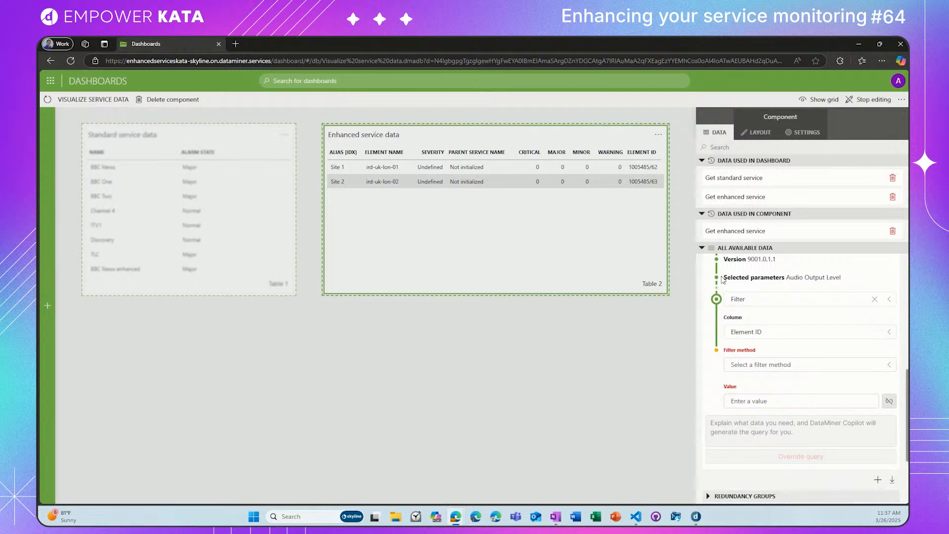
pyautogui.click(817, 368)
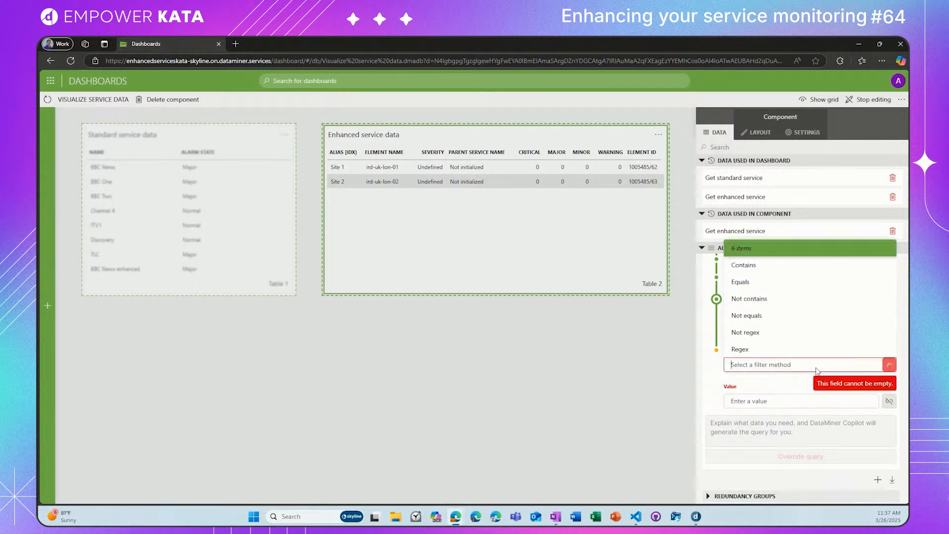
pyautogui.click(770, 352)
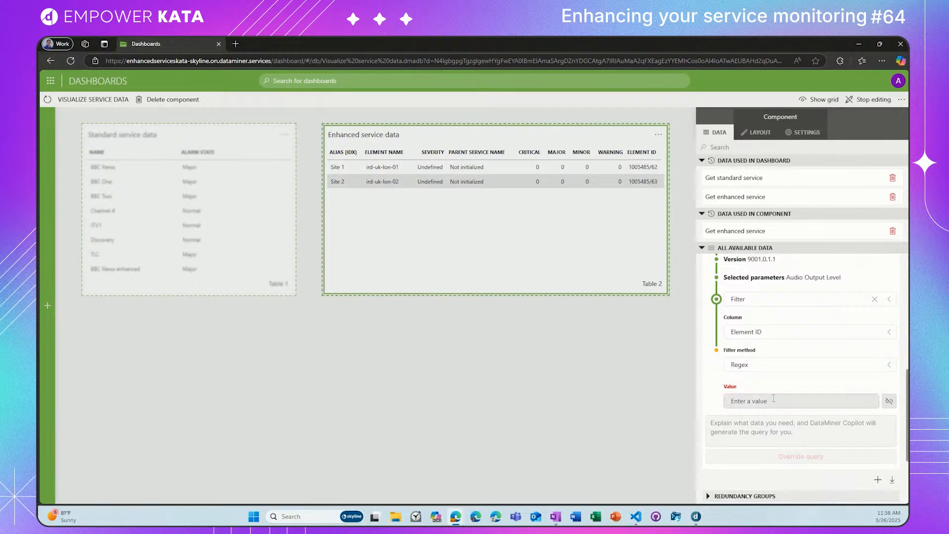
# Step: Link the filter value to the Element ID property of Table 2, using the Tables type
pyautogui.click(806, 400)
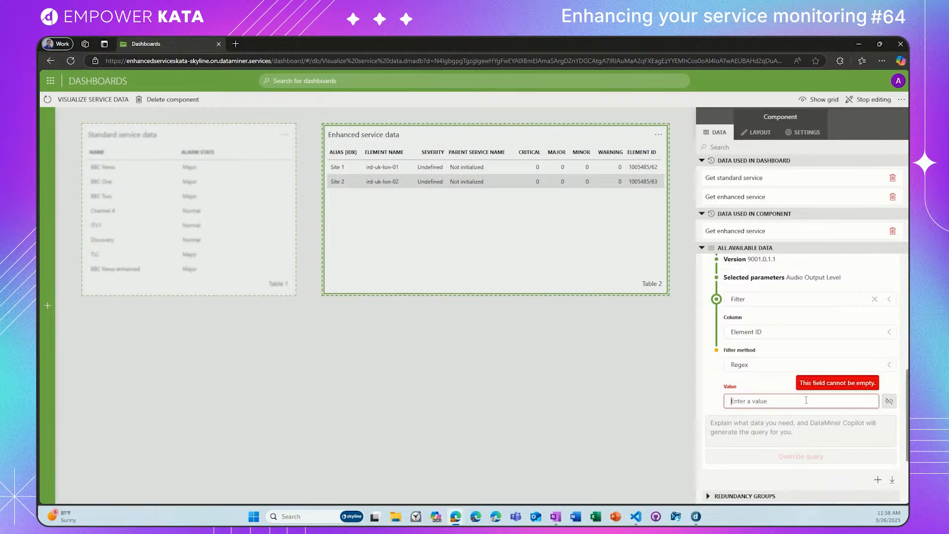
pyautogui.click(745, 383)
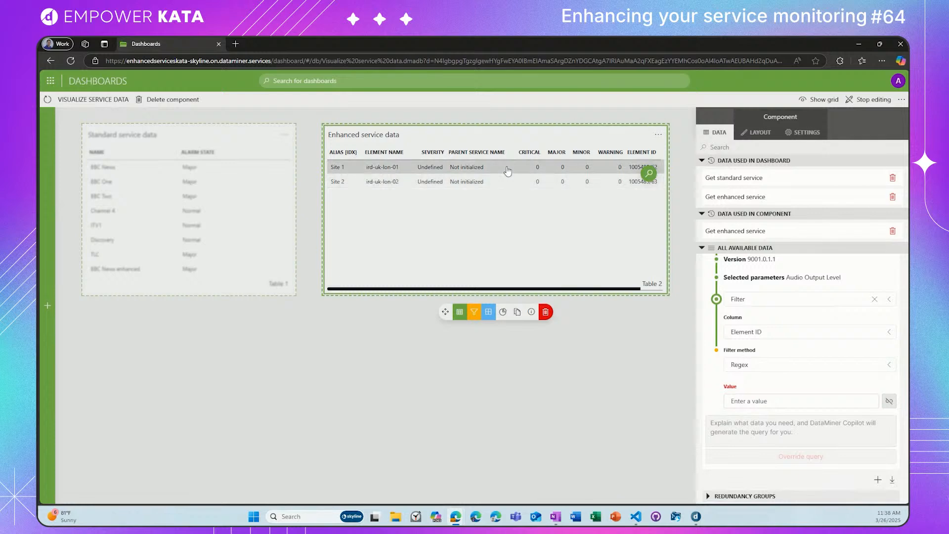
pyautogui.click(889, 403)
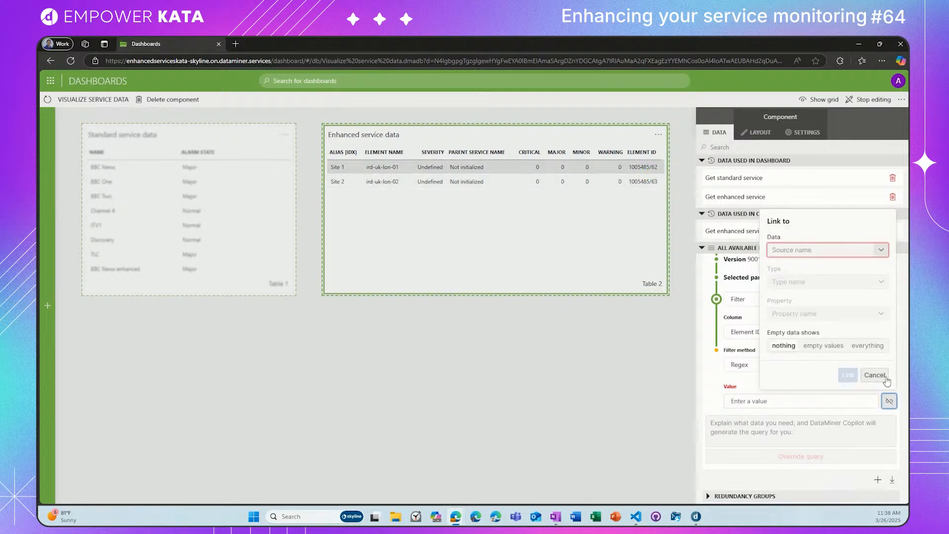
pyautogui.click(881, 251)
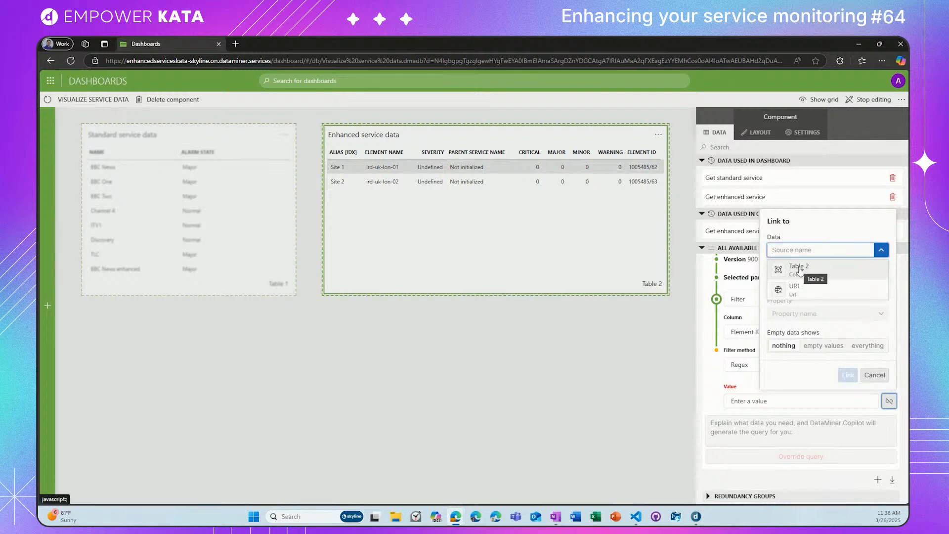
pyautogui.click(800, 268)
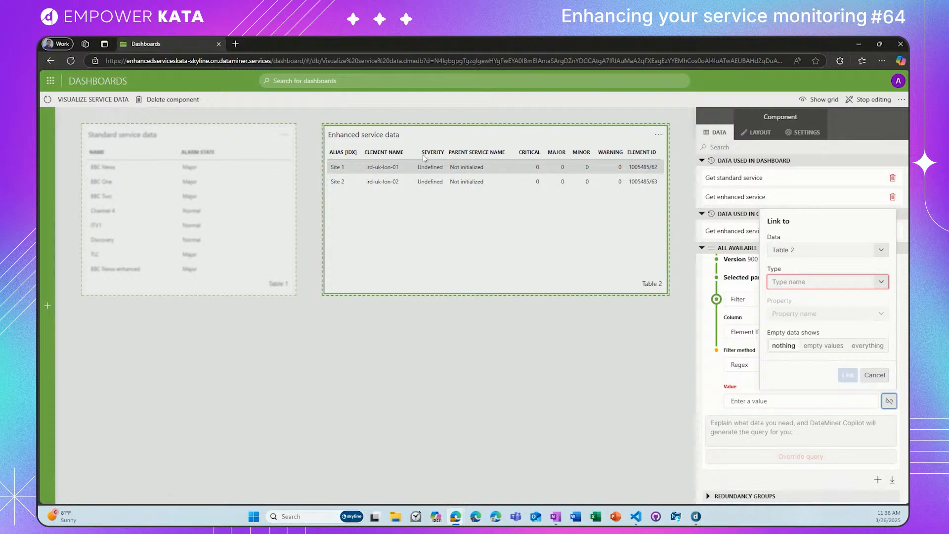
pyautogui.click(883, 283)
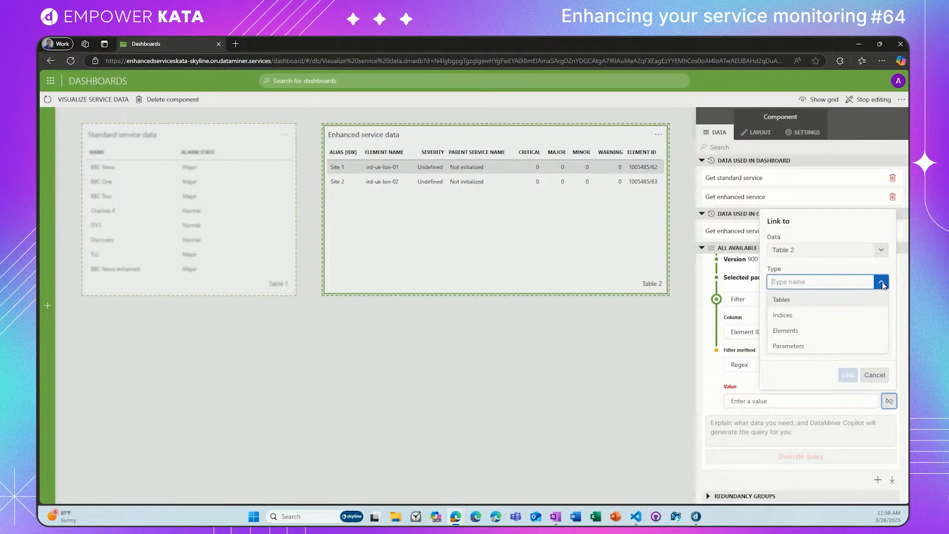
pyautogui.click(812, 301)
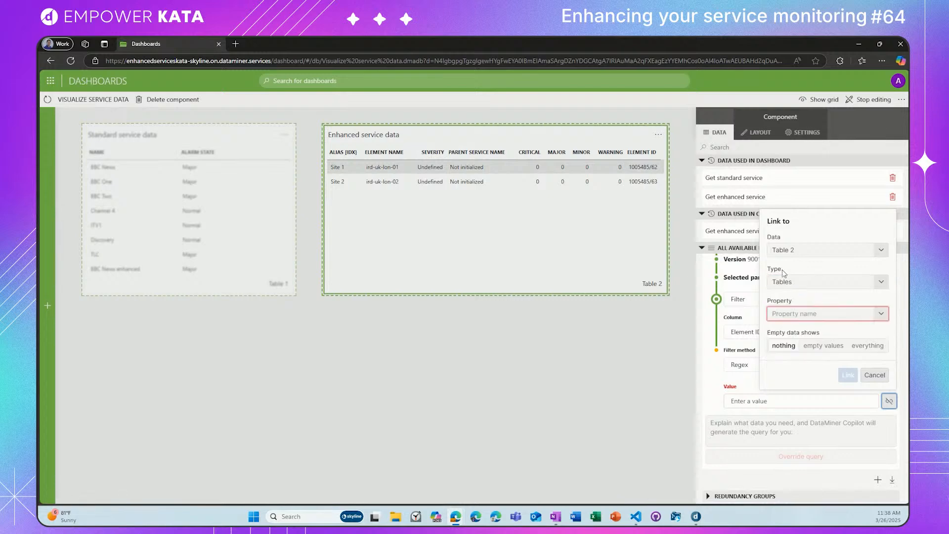
pyautogui.click(882, 314)
pyautogui.click(803, 297)
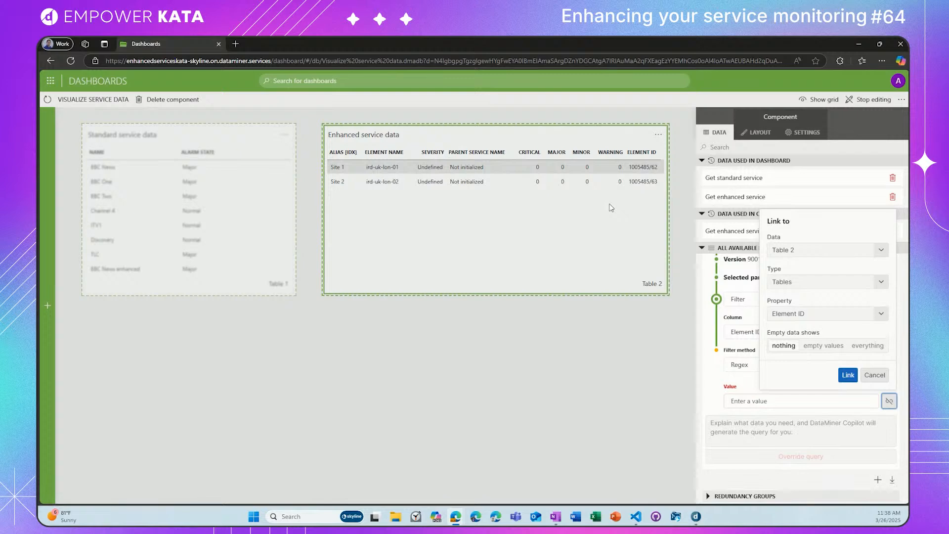
pyautogui.click(847, 376)
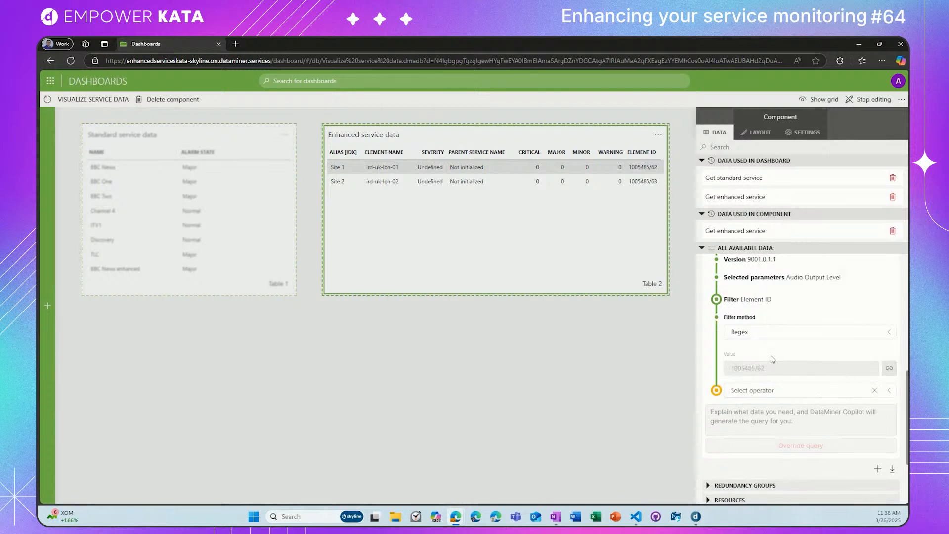
# Step: Finish editing the Get managed objects query, place it below the Enhanced service data table, and visualize it as a table
pyautogui.scroll(4, 766, 357)
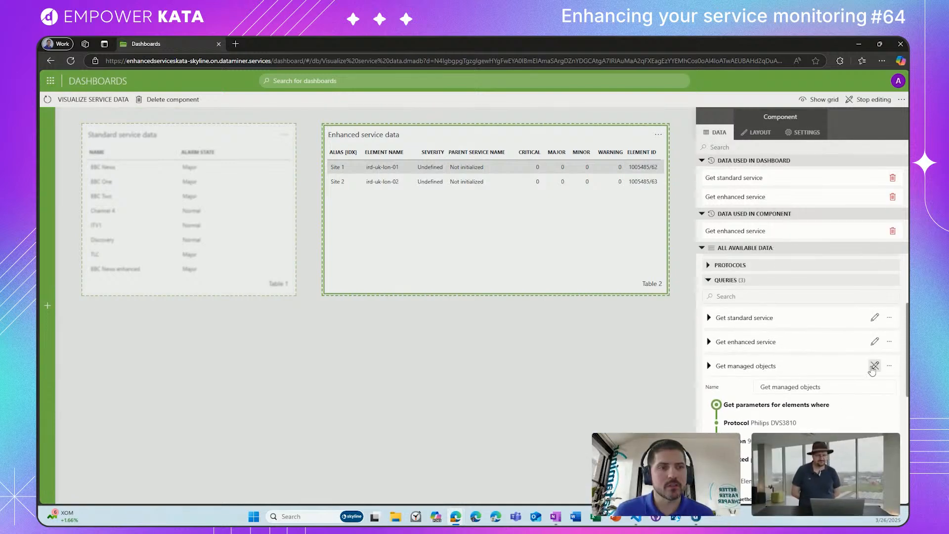
pyautogui.click(874, 366)
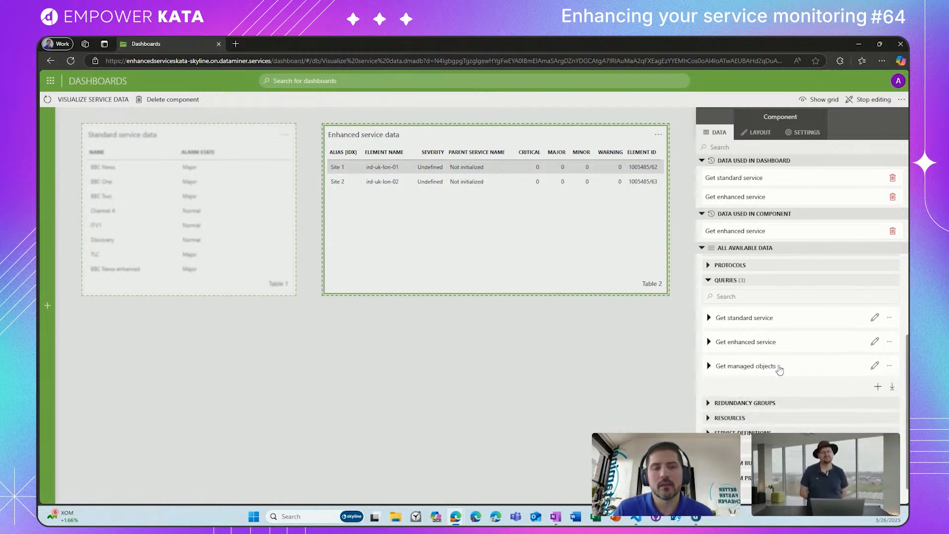
pyautogui.moveTo(783, 368); pyautogui.dragTo(321, 348)
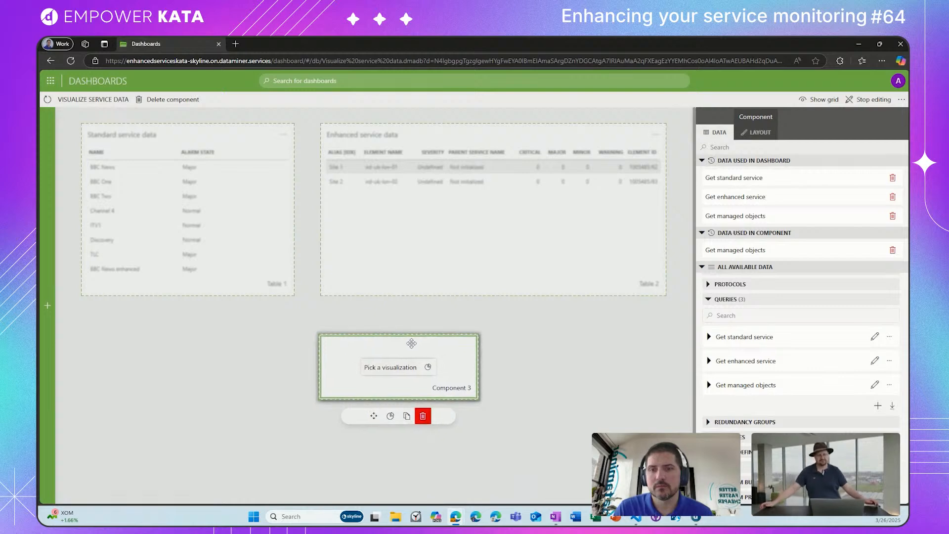
pyautogui.click(392, 418)
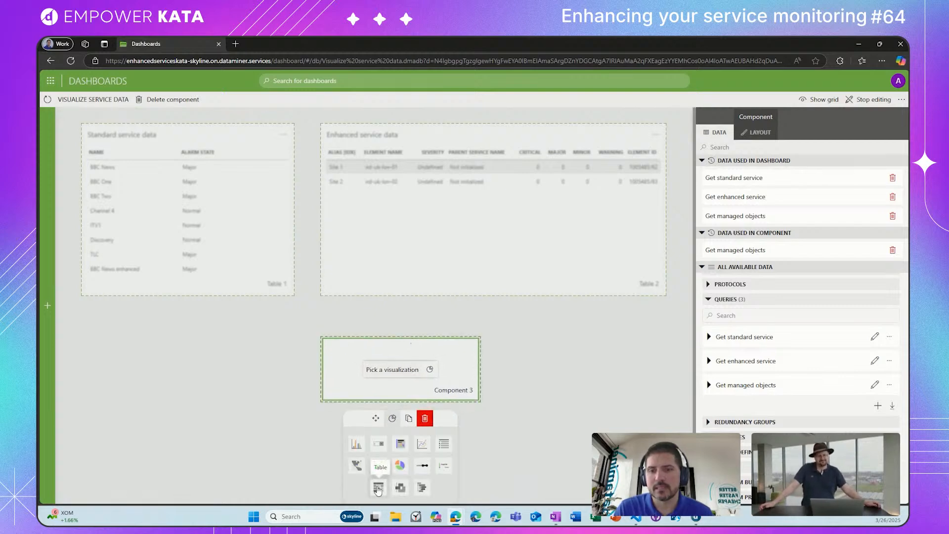
pyautogui.click(377, 487)
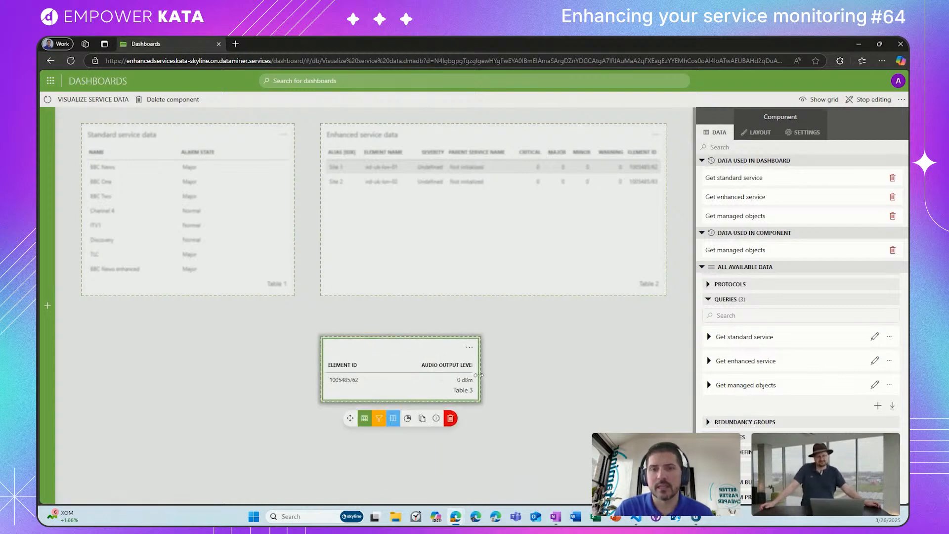
# Step: Widen the managed objects table to match the Enhanced service data table's width and finish editing the dashboard
pyautogui.moveTo(480, 378); pyautogui.dragTo(667, 378)
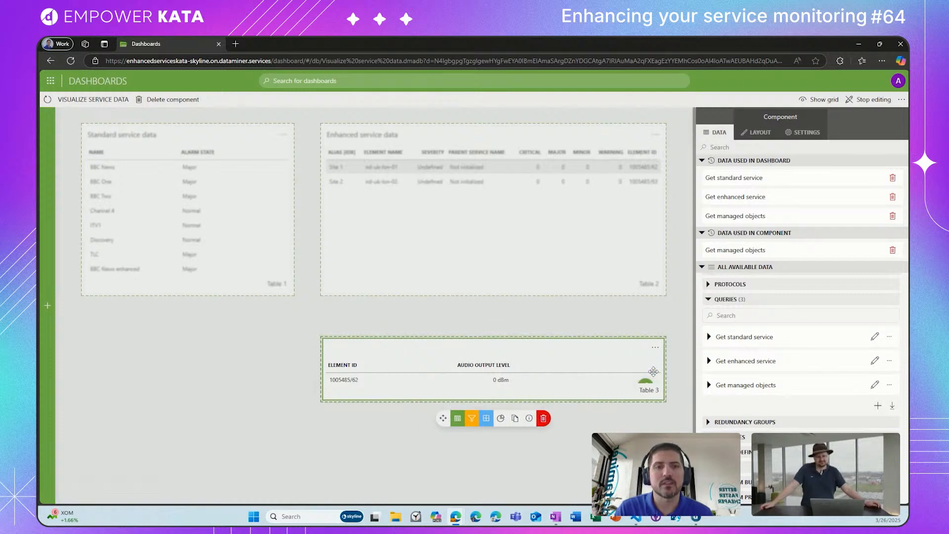
pyautogui.click(870, 99)
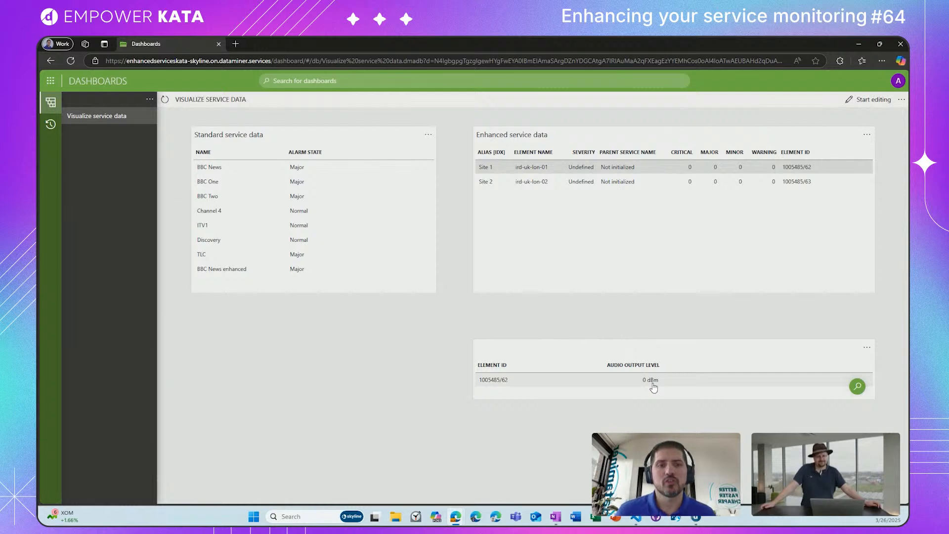
# Step: Check the linked managed objects table by selecting the Site 2, Site 1 and again Site 2 rows in Enhanced service data
pyautogui.click(543, 187)
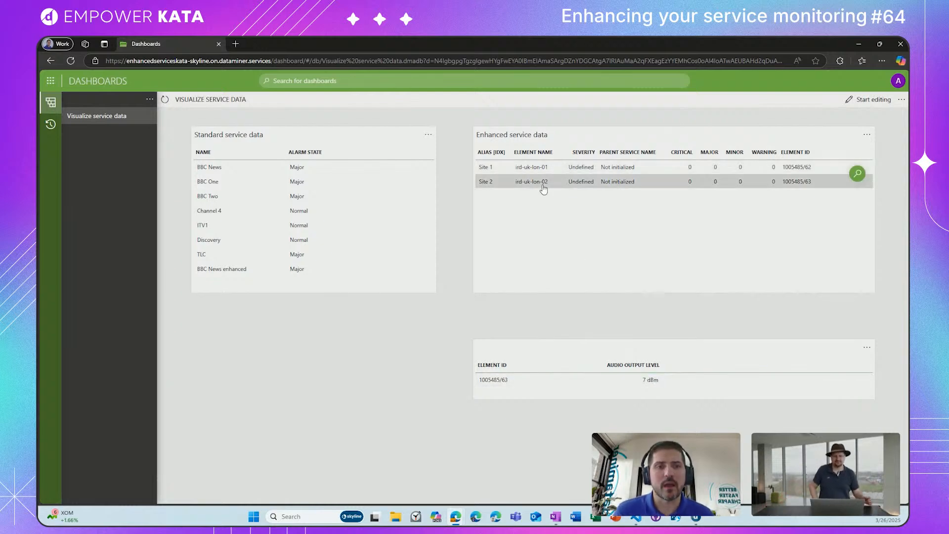
pyautogui.click(546, 168)
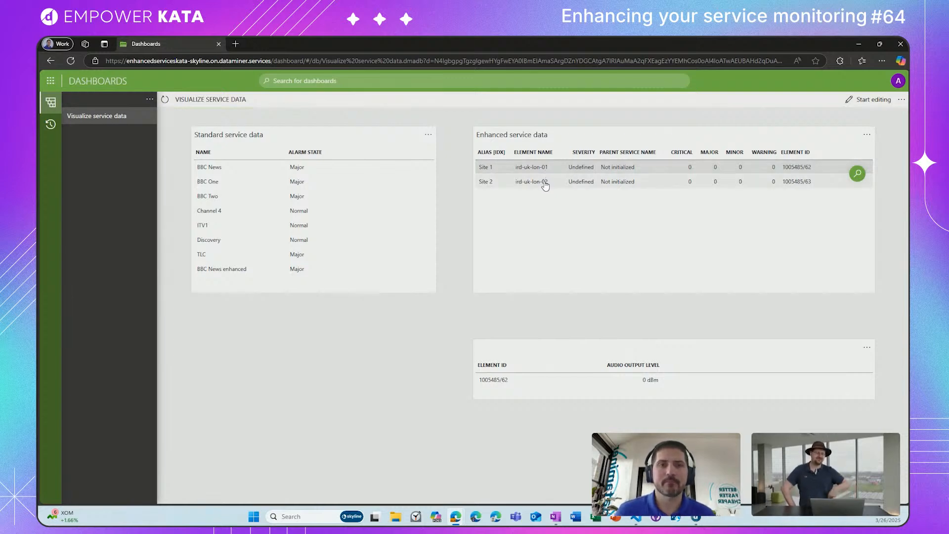
pyautogui.click(545, 185)
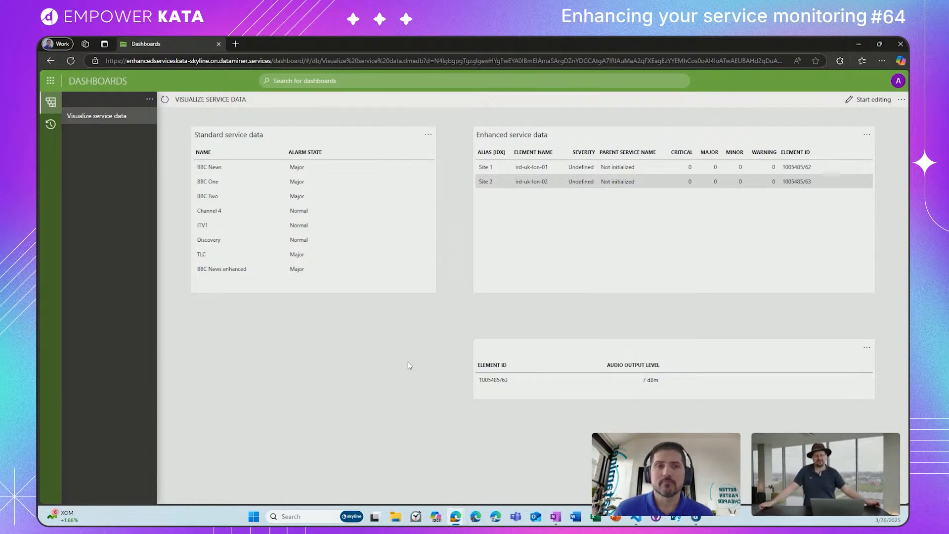
# Step: Switch to DataMiner Cube, close the BBC News enhanced and Protocols & Templates cards, and show the Surveyor
pyautogui.click(696, 518)
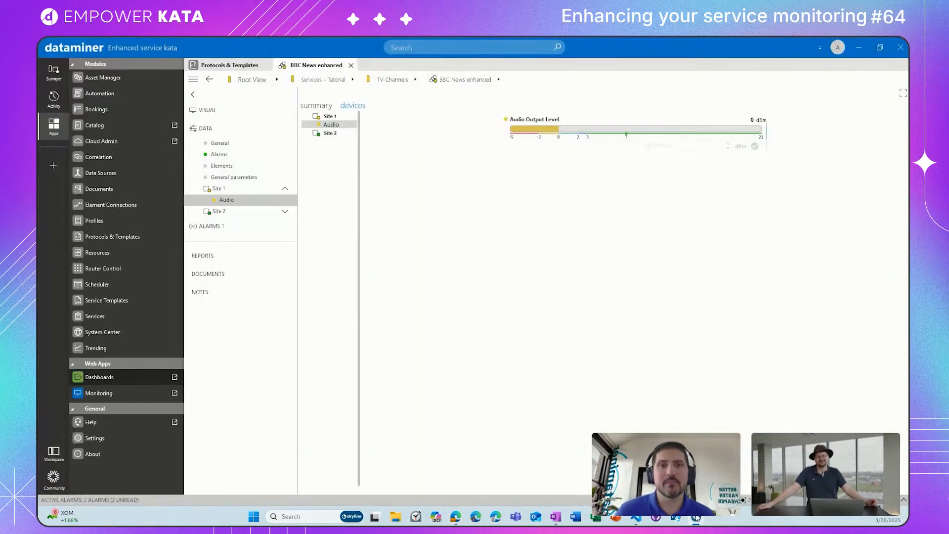
pyautogui.click(351, 65)
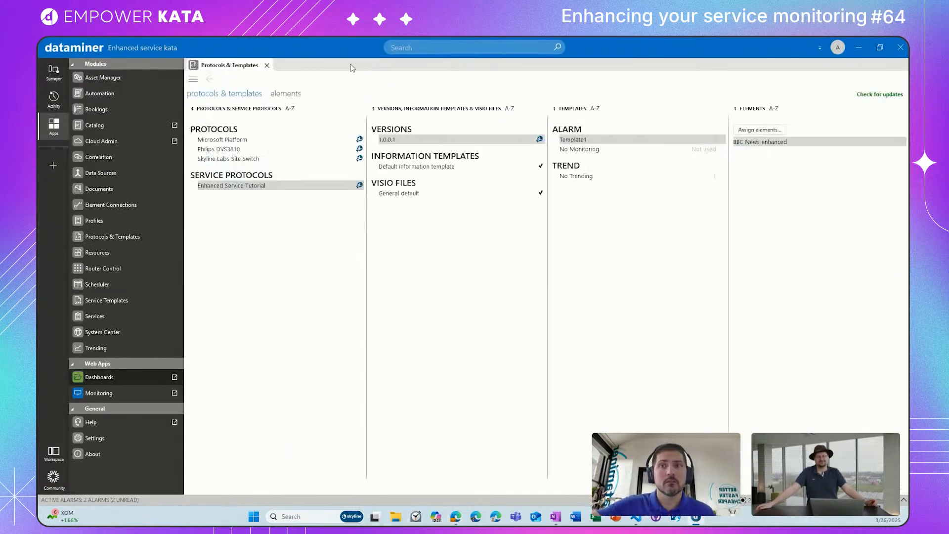
pyautogui.click(266, 65)
pyautogui.click(50, 74)
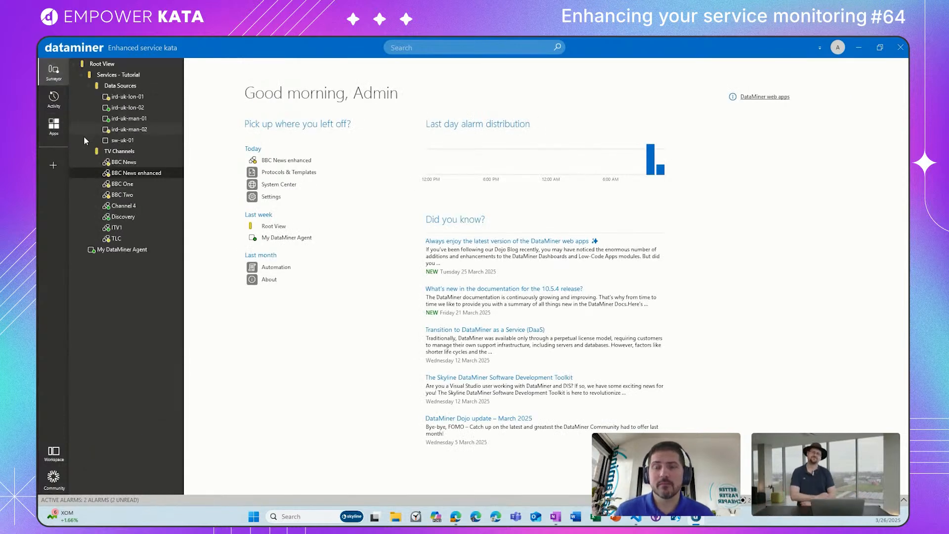
# Step: Open the BBC News enhanced service and examine its General parameters and Elements data pages
pyautogui.click(133, 173)
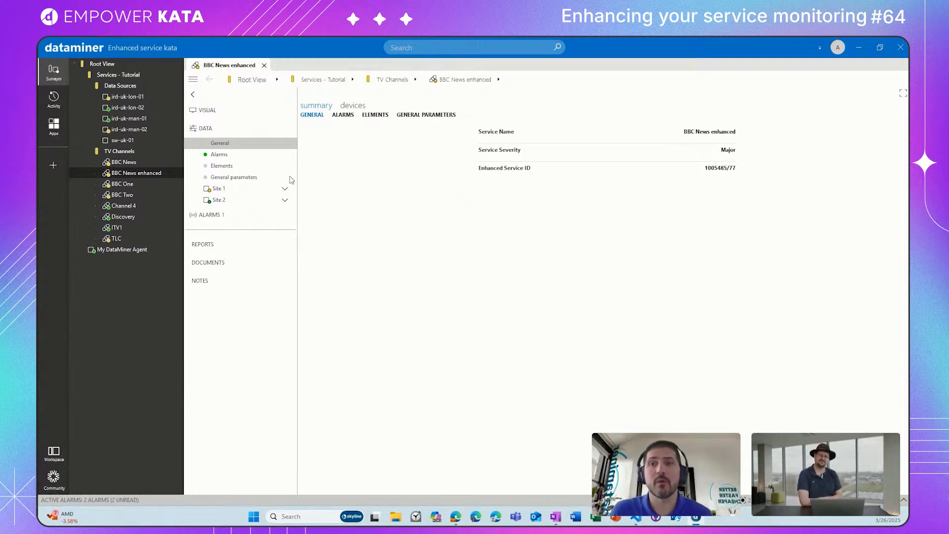
pyautogui.click(267, 179)
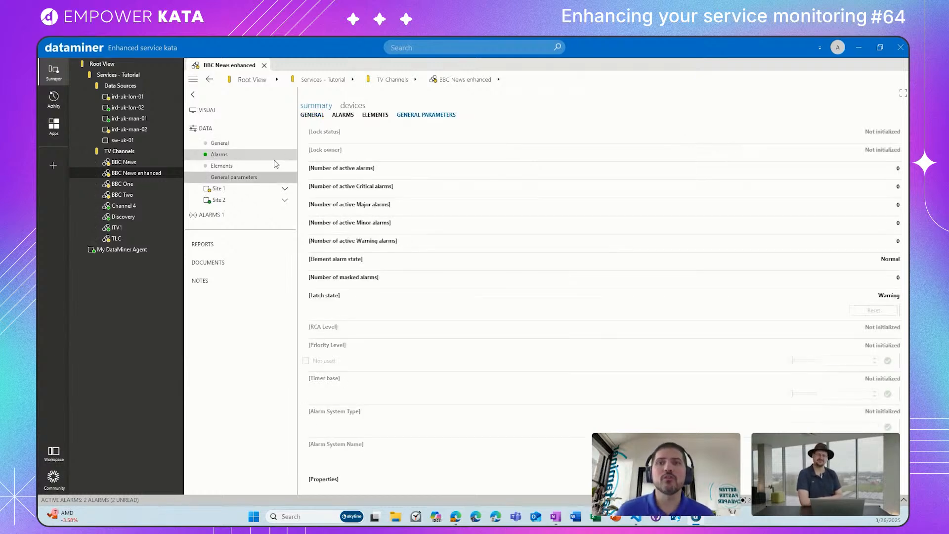
pyautogui.click(280, 167)
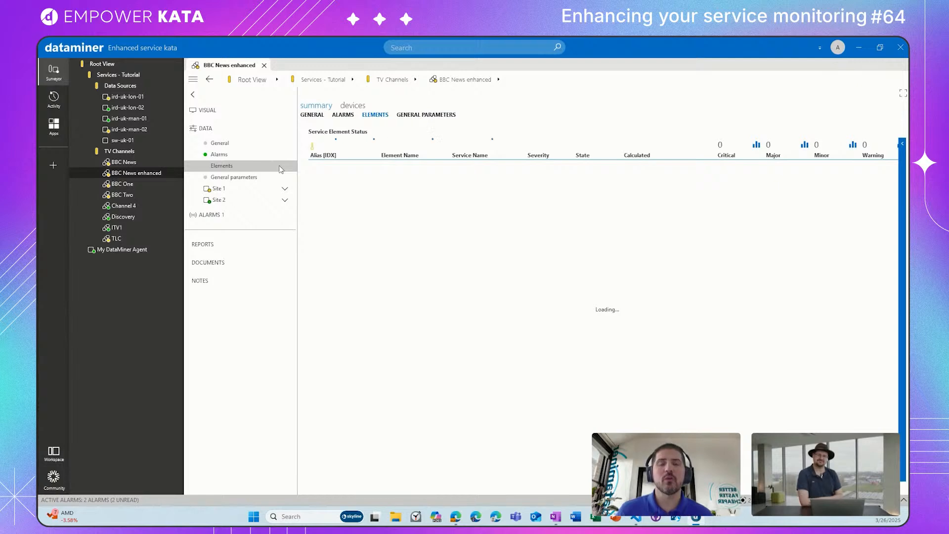